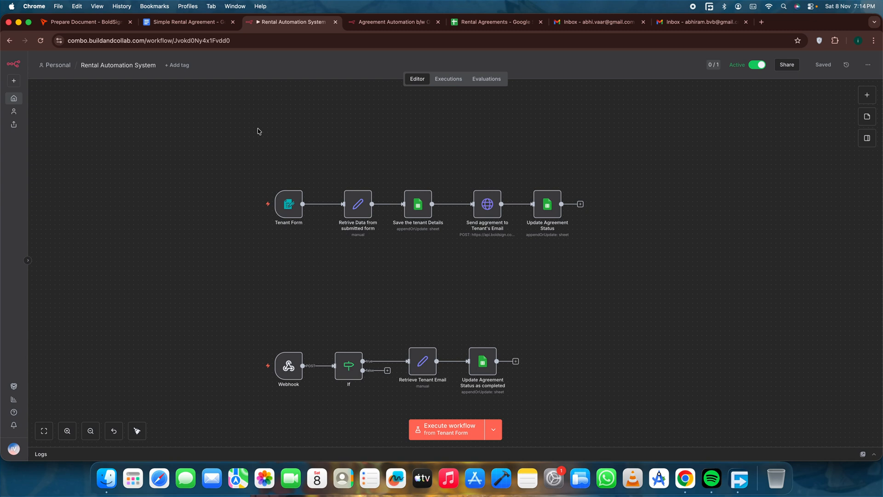
Switch to the Simple Rental Agreement document in Google Docs and review its clauses, signature blanks and file options.
click(188, 22)
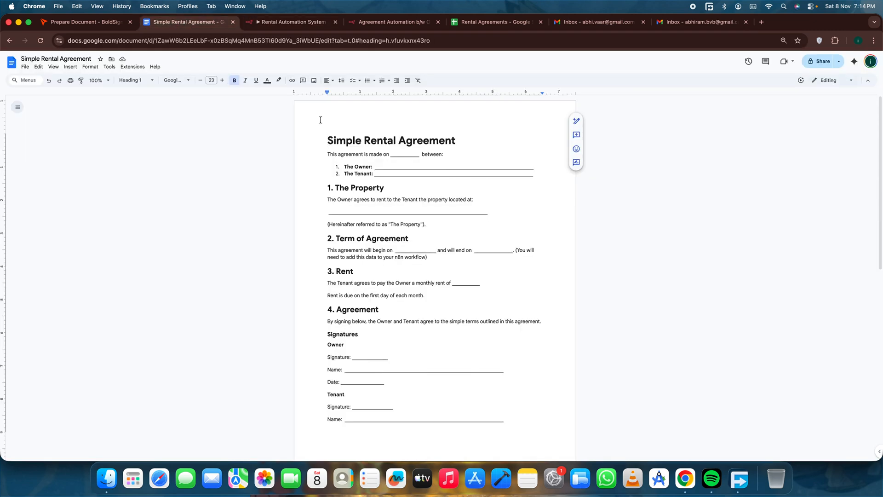
drag(320, 136, 507, 423)
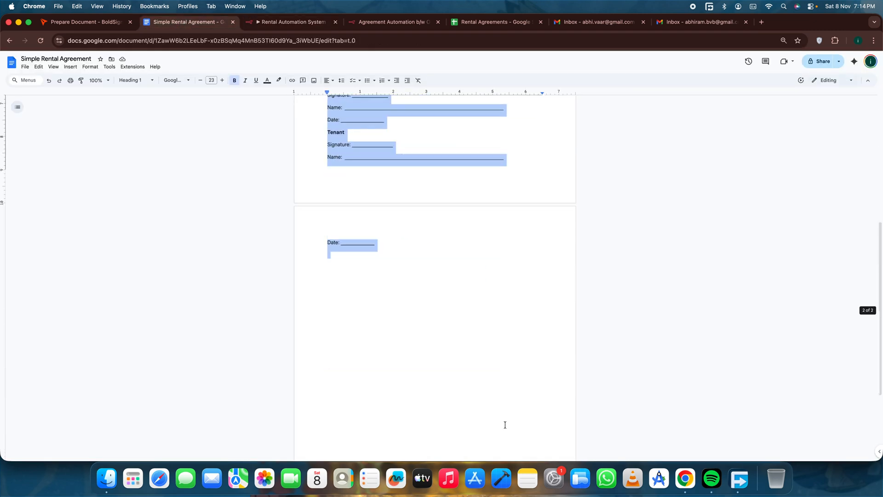
scroll(498, 364, up, 5)
click(501, 140)
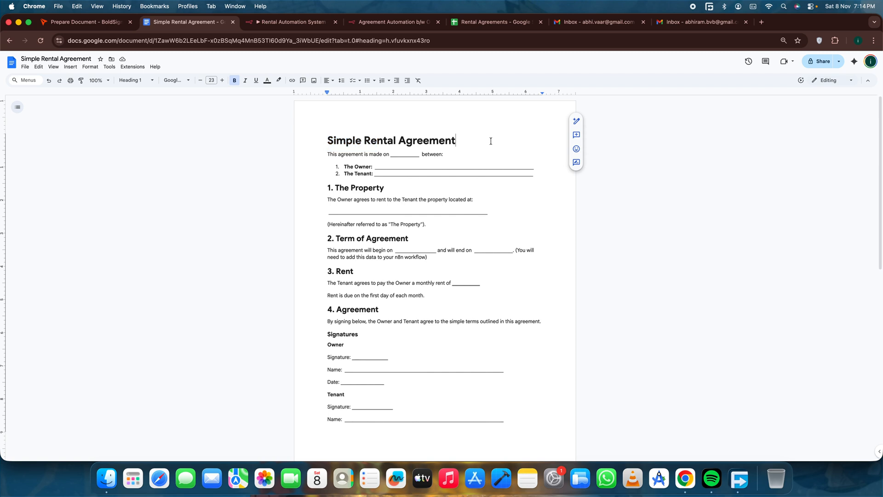
click(24, 67)
mouse_move(123, 145)
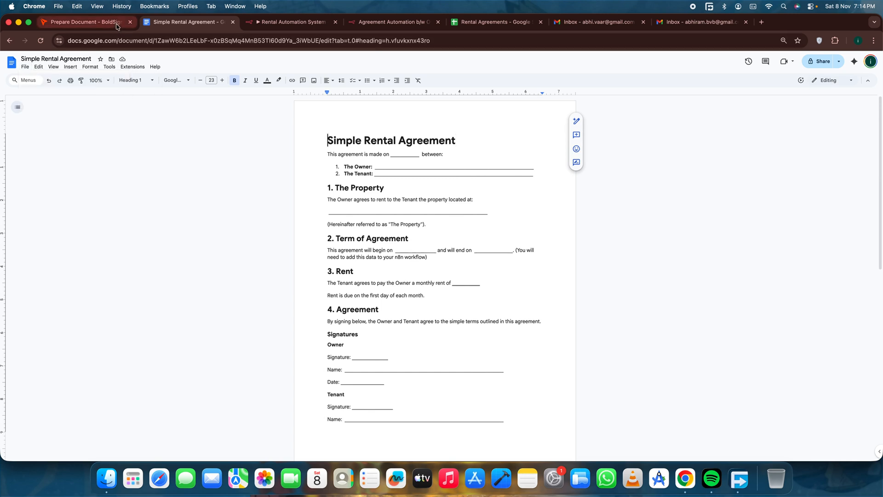
Switch to BoldSign, leave the open template editor and show the list of all templates.
click(85, 22)
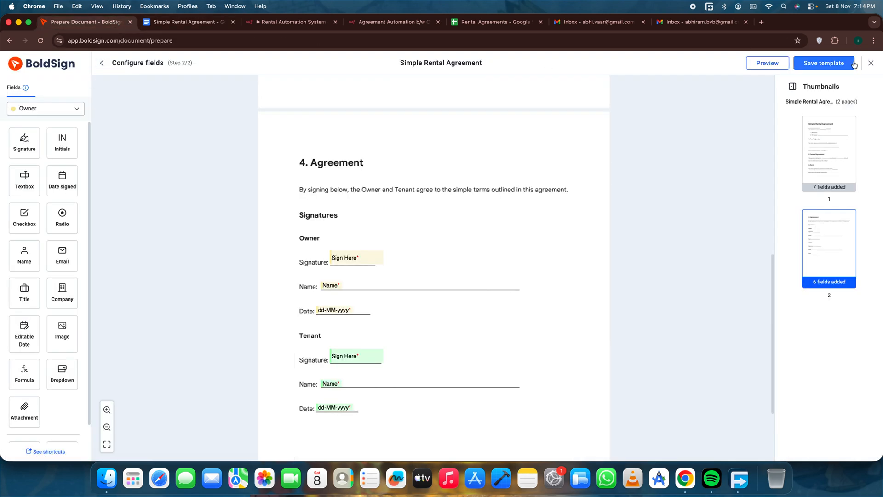
click(870, 63)
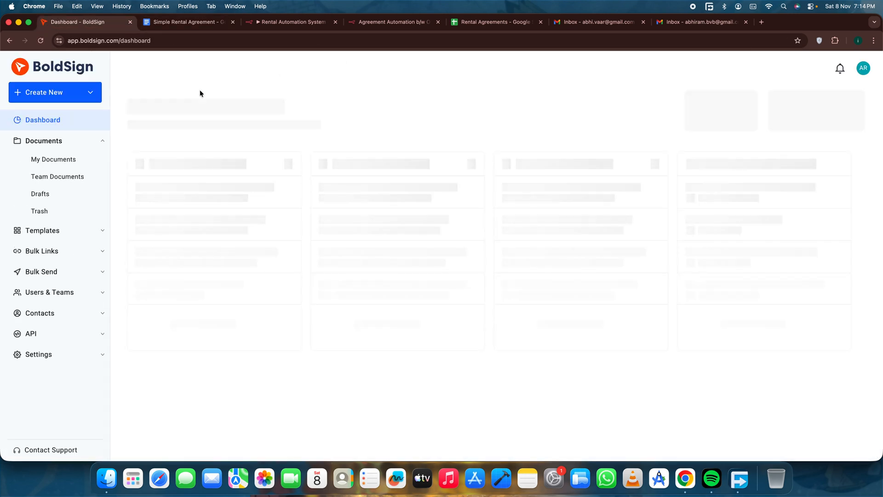
click(59, 230)
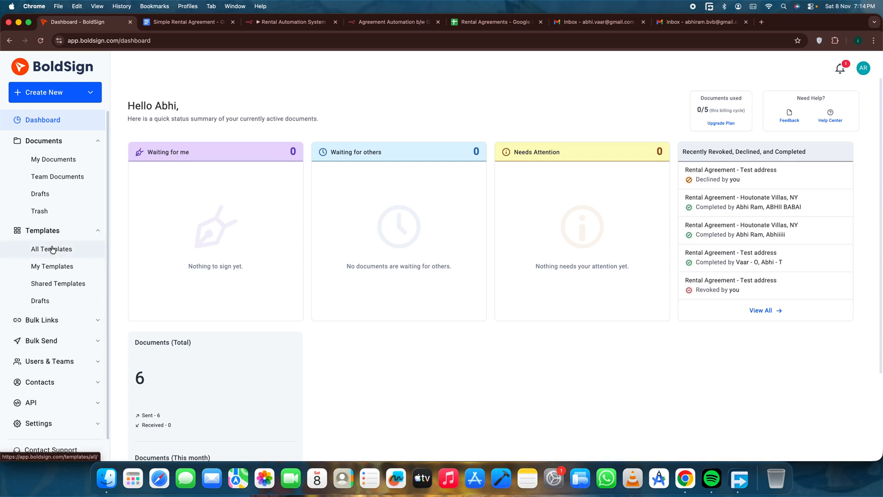
click(52, 249)
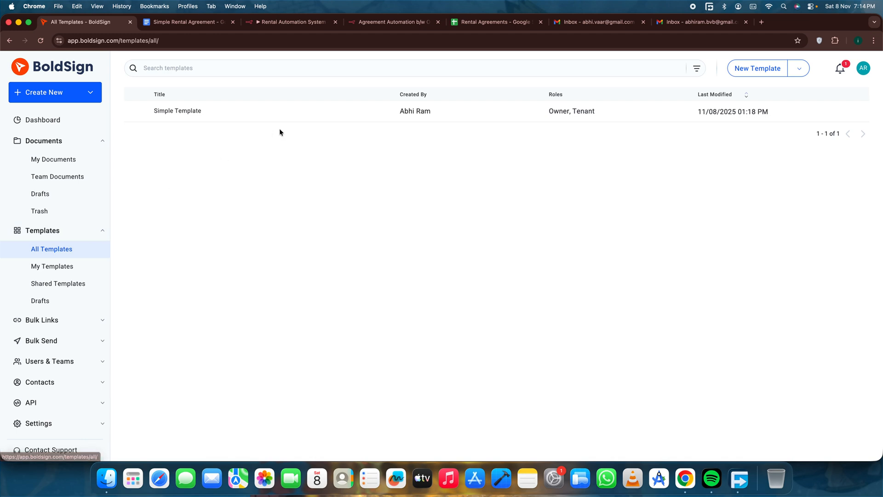
Open the Simple Template for editing.
click(860, 112)
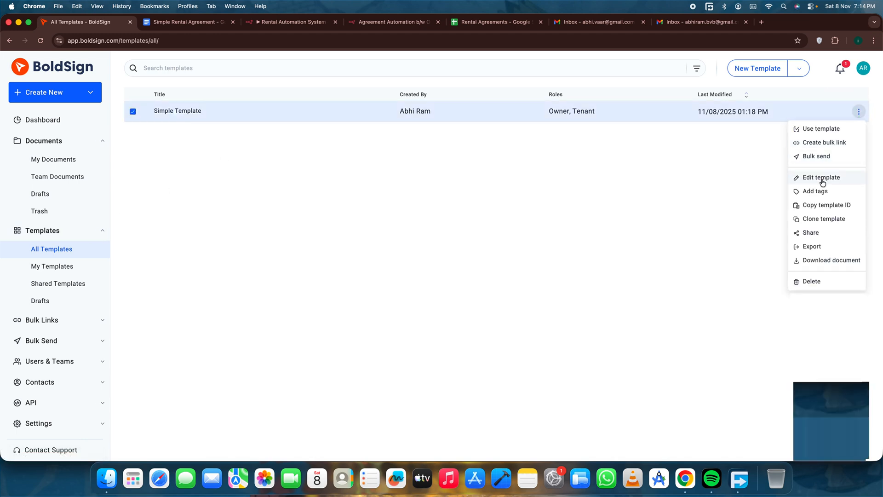
click(798, 176)
click(174, 24)
click(83, 22)
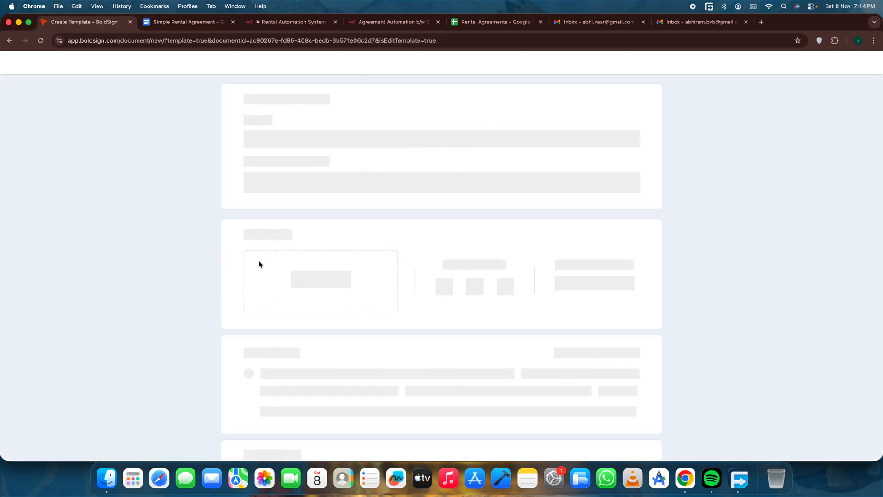
Check the uploaded Simple Rental Agreement.docx and continue to the template's field configuration.
drag(266, 316, 330, 329)
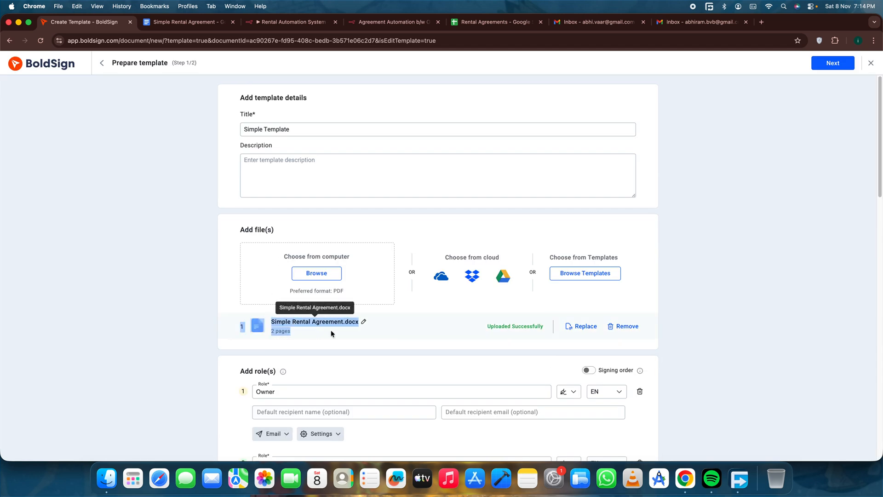
click(324, 336)
triple_click(313, 332)
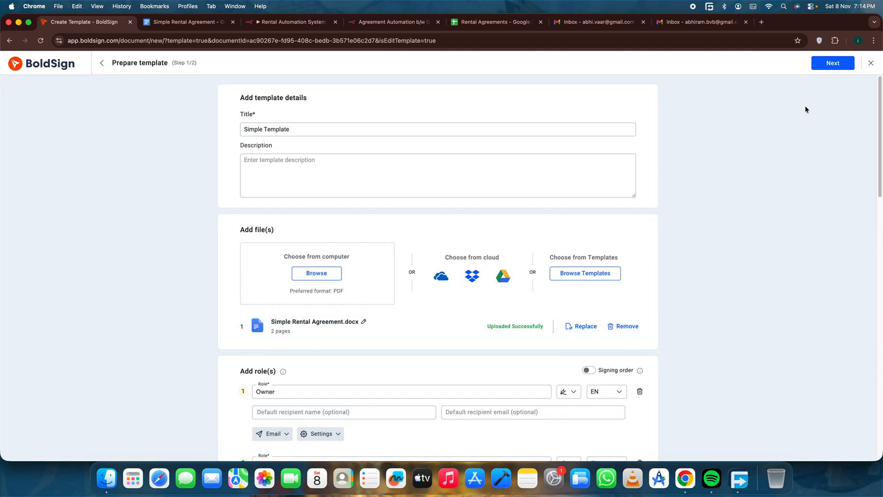
click(833, 63)
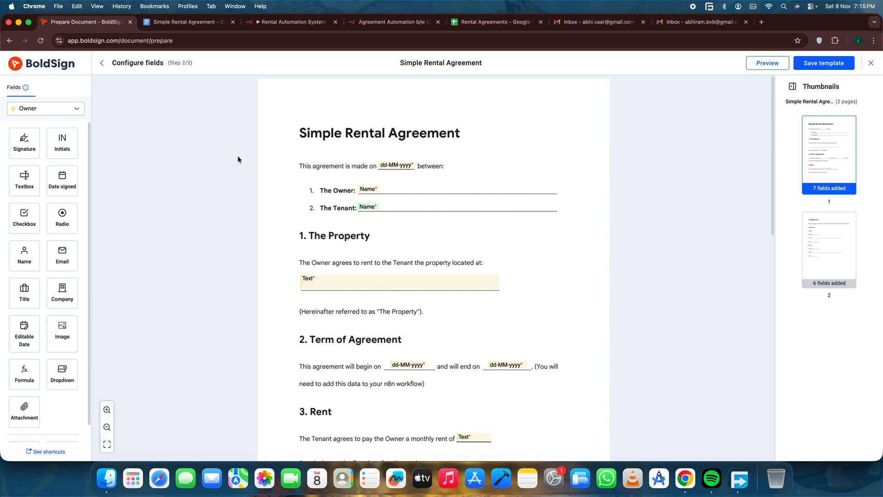
Place an extra Owner signature field beside the owner's signature on the second page, and delete it again.
scroll(444, 221, down, 15)
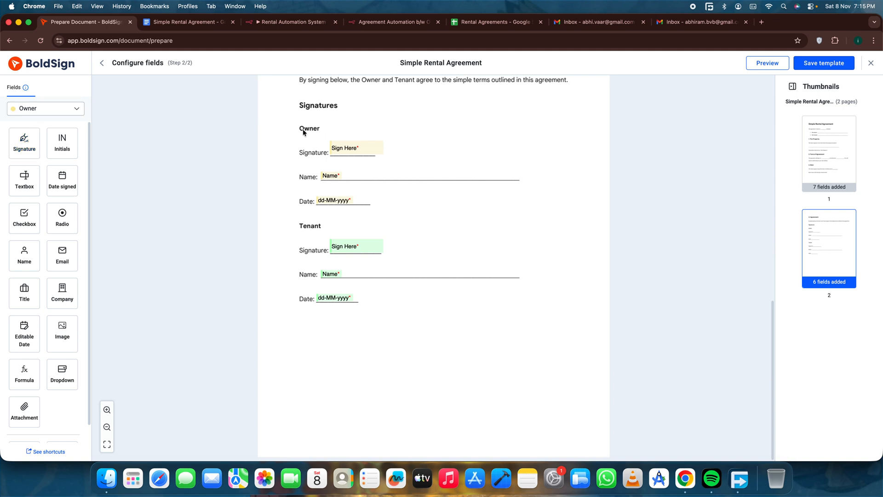
mouse_move(24, 140)
mouse_down()
mouse_move(370, 164)
mouse_move(361, 147)
mouse_move(127, 153)
mouse_move(231, 159)
mouse_move(433, 149)
mouse_move(422, 147)
mouse_up()
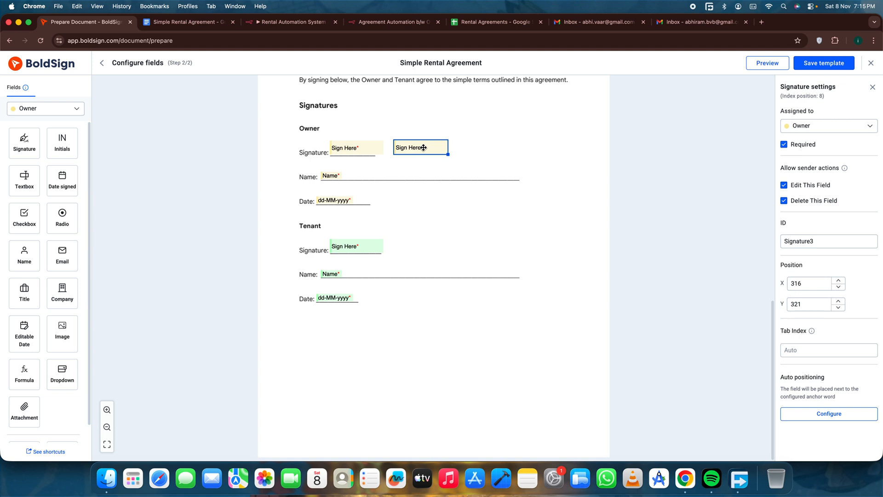
key(Delete)
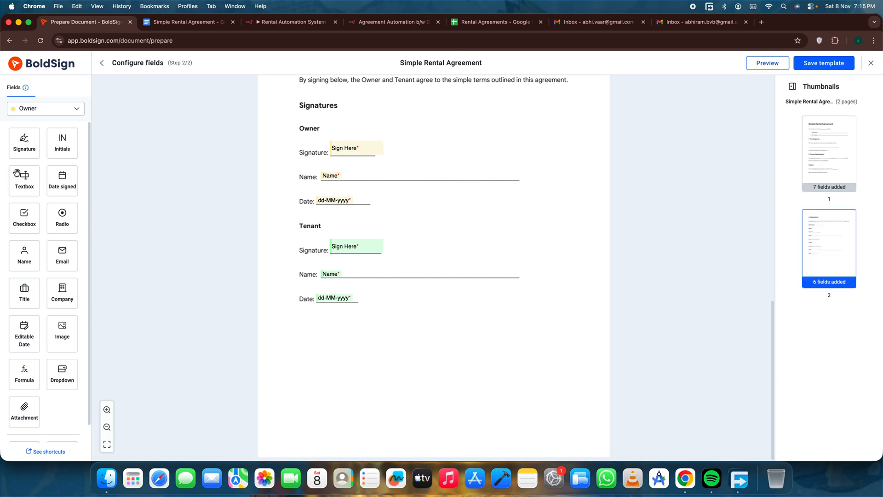
Select the tenant's Name field in the signature section and switch the field role to Tenant and back to Owner.
click(327, 274)
click(30, 110)
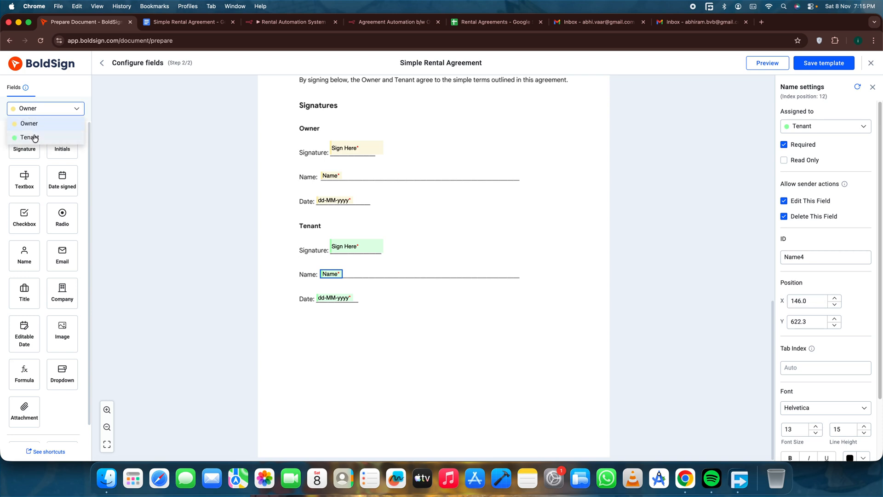
click(35, 138)
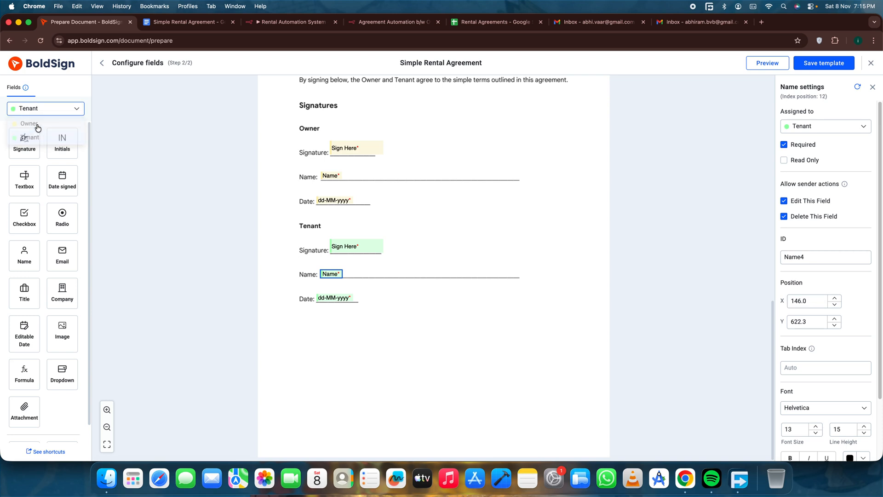
click(43, 109)
click(45, 123)
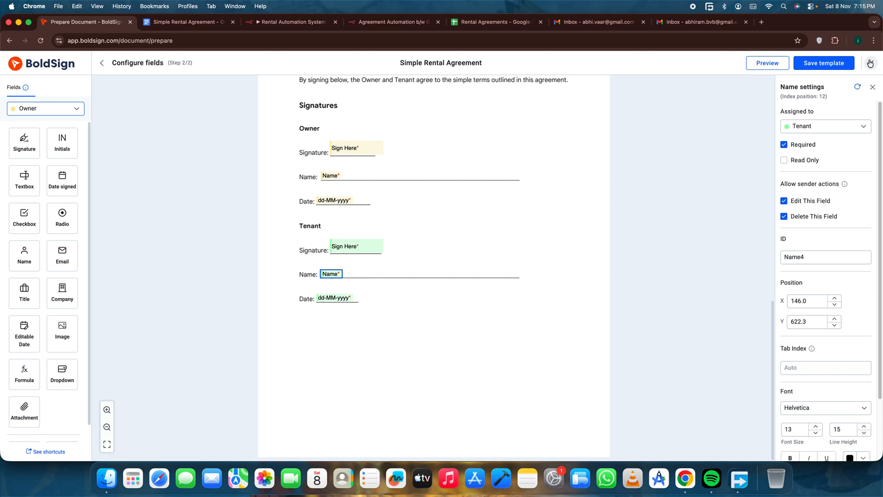
Review the fields on the agreement's first page and close the template editor, discarding the changes.
scroll(640, 230, up, 15)
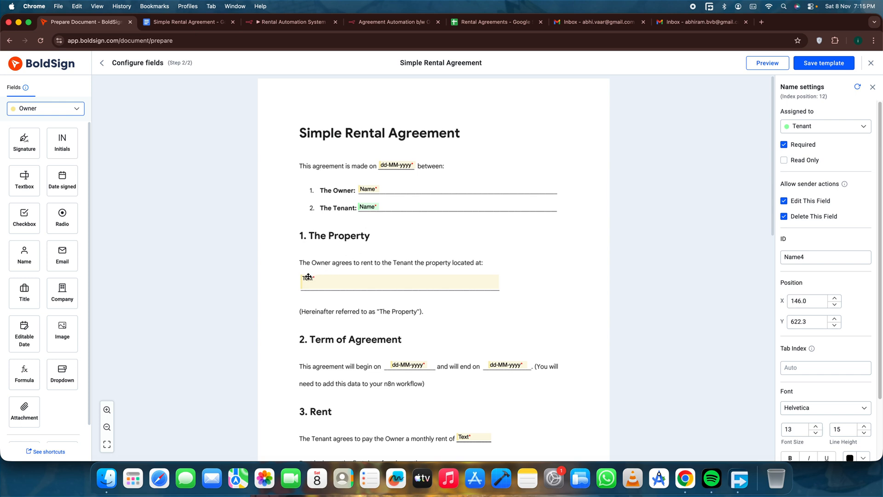
click(869, 62)
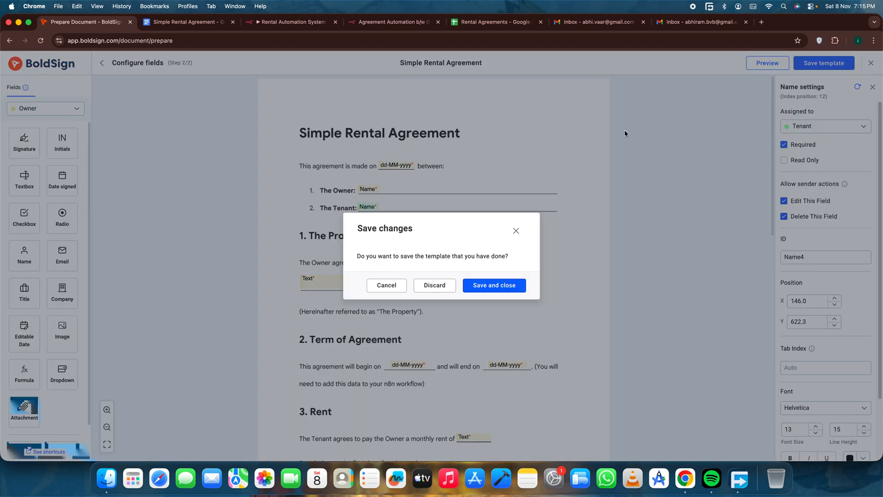
click(434, 286)
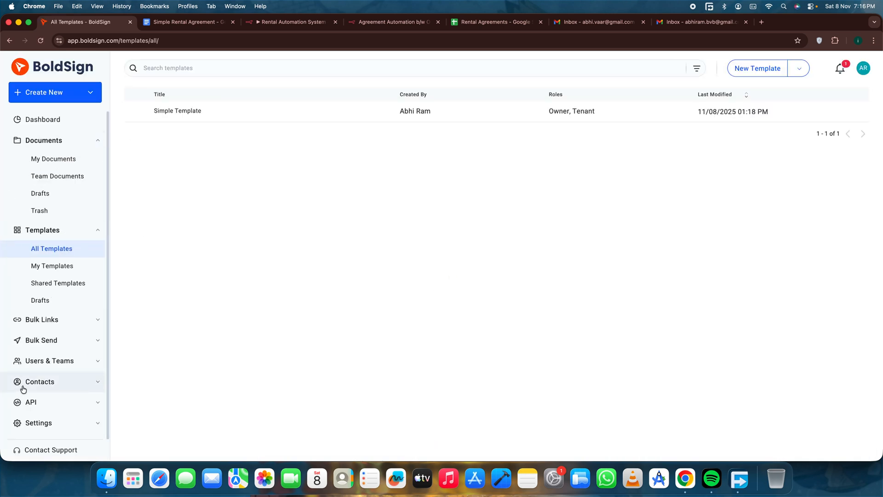
View BoldSign's API key management page and its Manage Webhooks page.
click(44, 402)
click(59, 353)
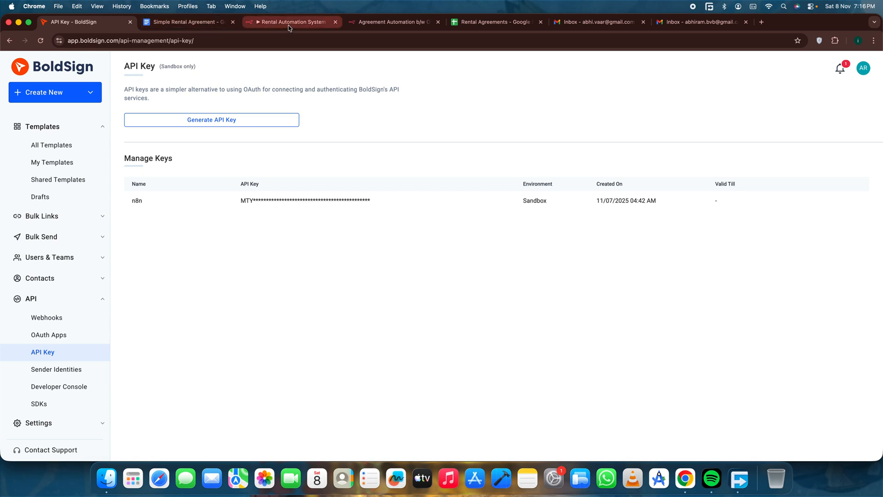
click(43, 318)
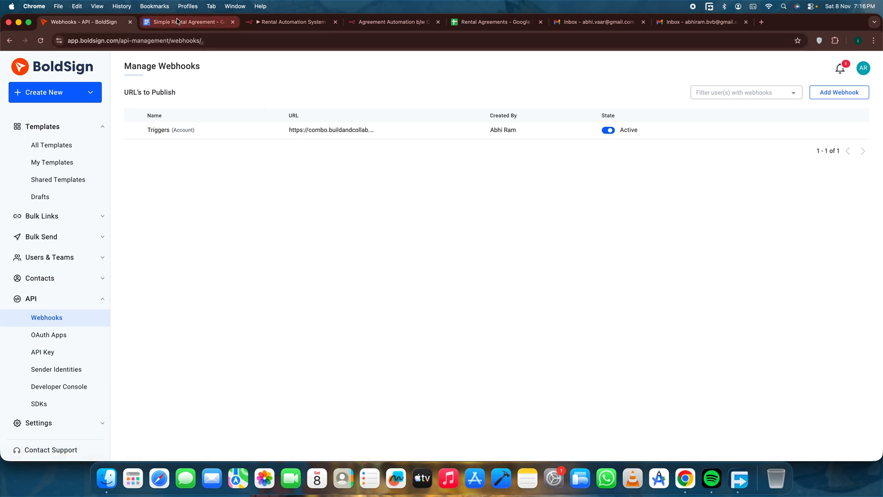
Compare the Webhook node in the n8n Rental Automation System workflow with the webhook registered in BoldSign.
click(278, 25)
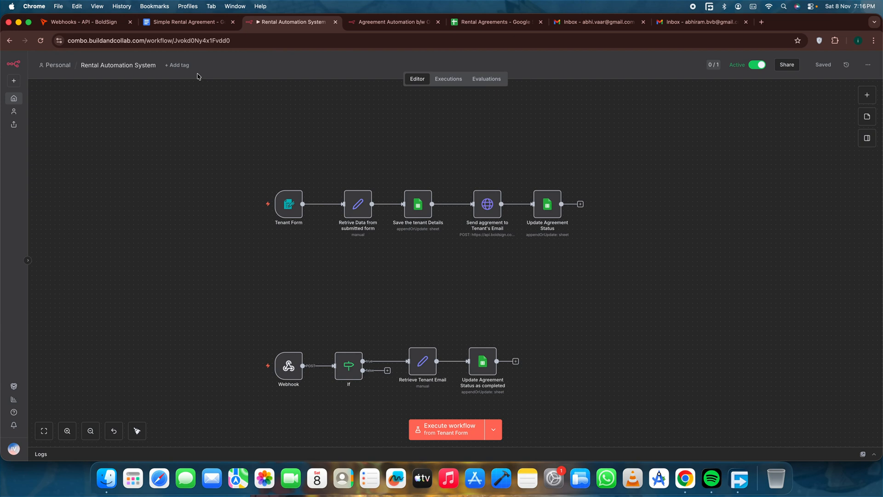
mouse_move(265, 349)
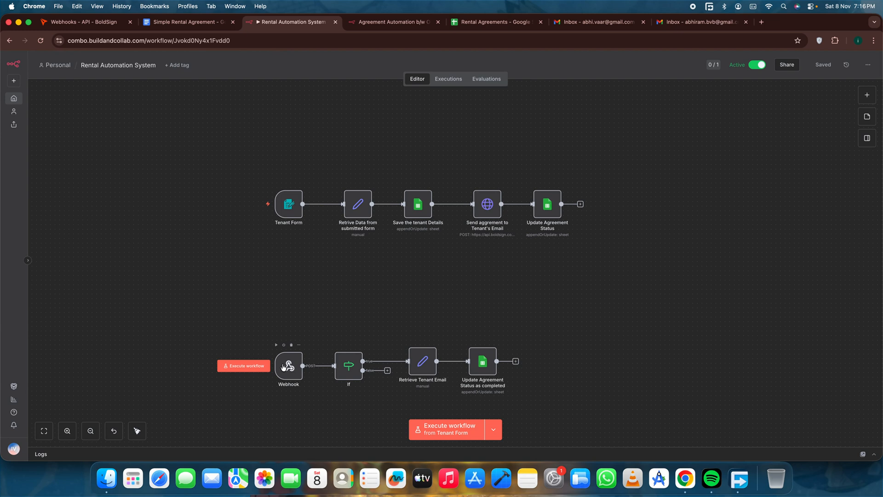
click(85, 22)
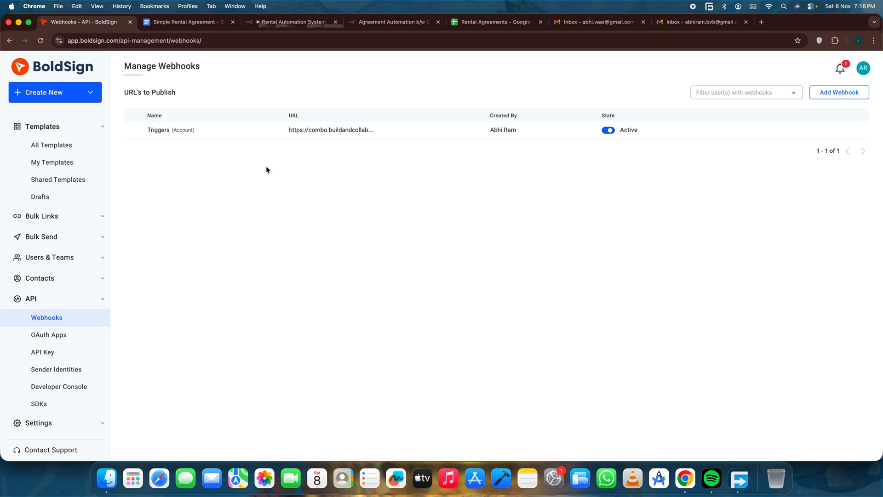
click(290, 22)
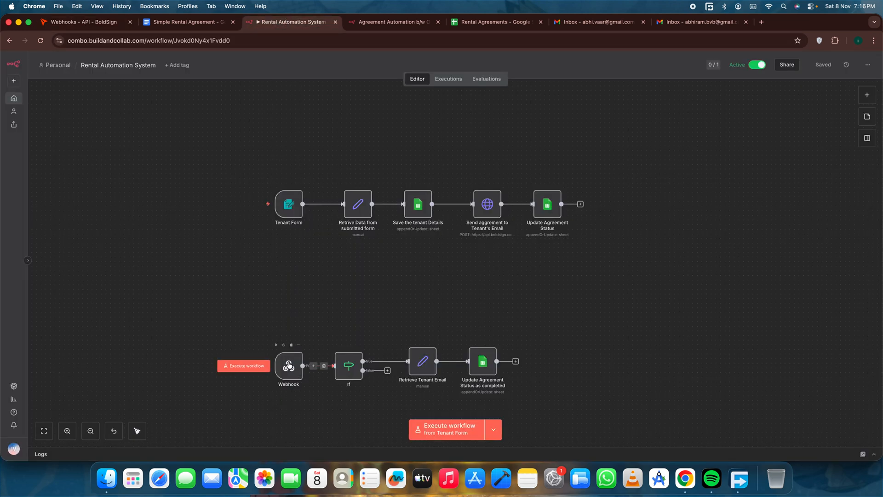
drag(289, 361, 290, 360)
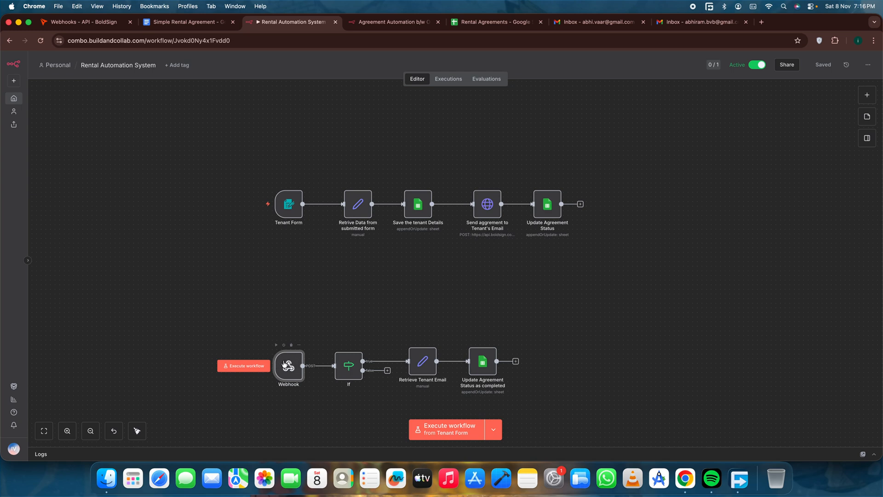
click(321, 317)
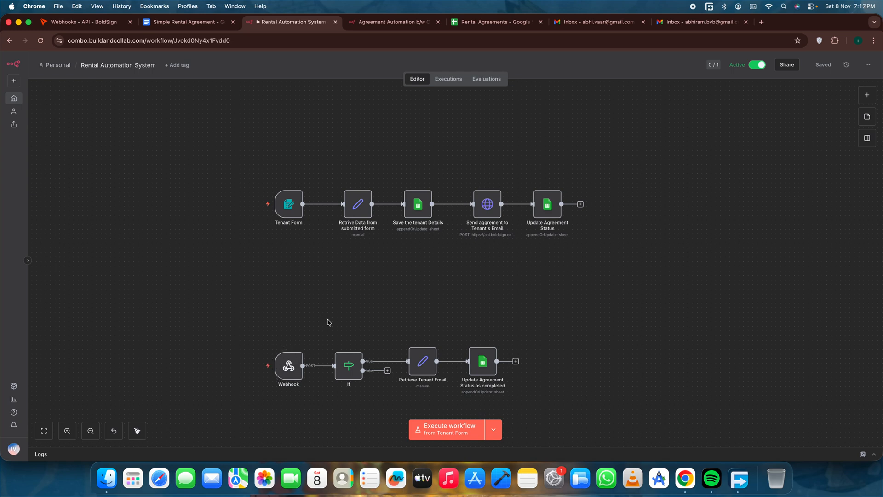
click(93, 24)
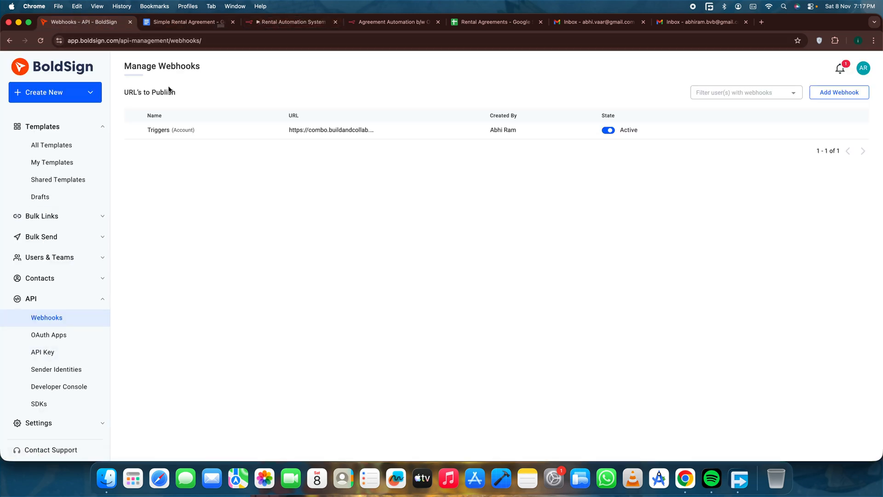
click(209, 24)
click(319, 25)
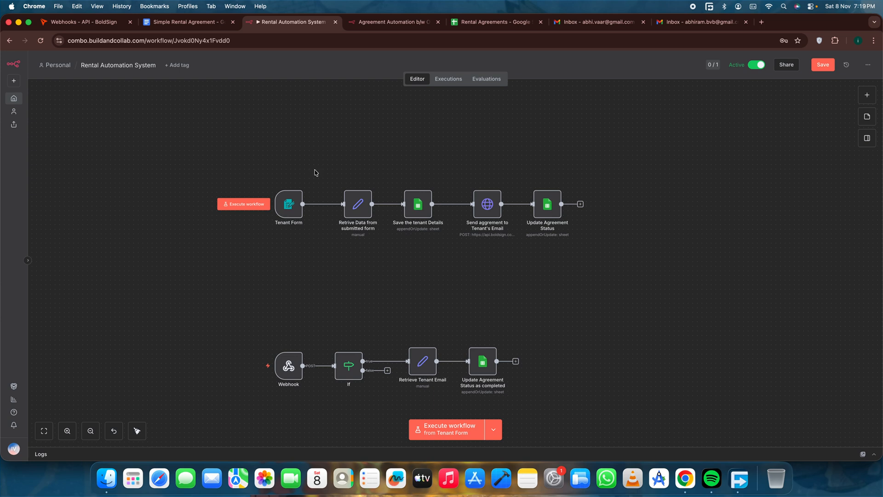
Open the Tenant Form node and compare it with the live Agreement Automation form page.
double_click(292, 205)
click(327, 77)
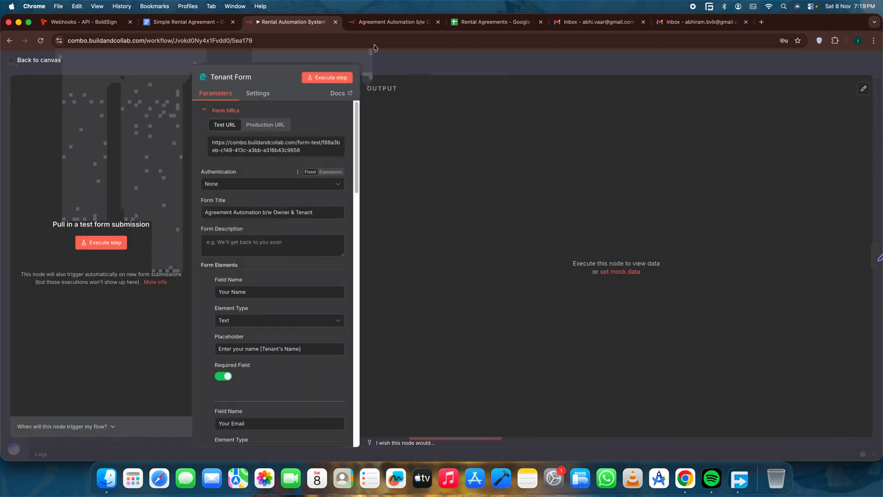
drag(361, 83, 499, 240)
click(603, 194)
click(293, 22)
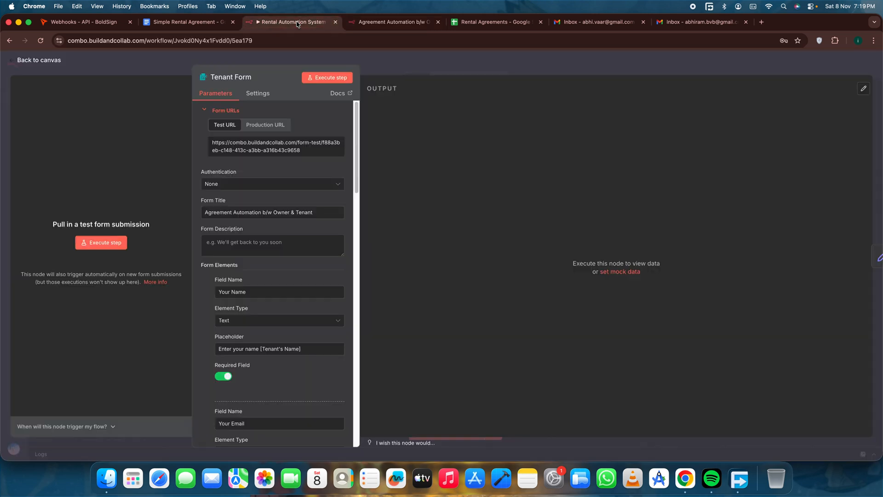
Review the Tenant Form node's Your Name and Your Email form elements and their placeholders.
scroll(266, 253, down, 5)
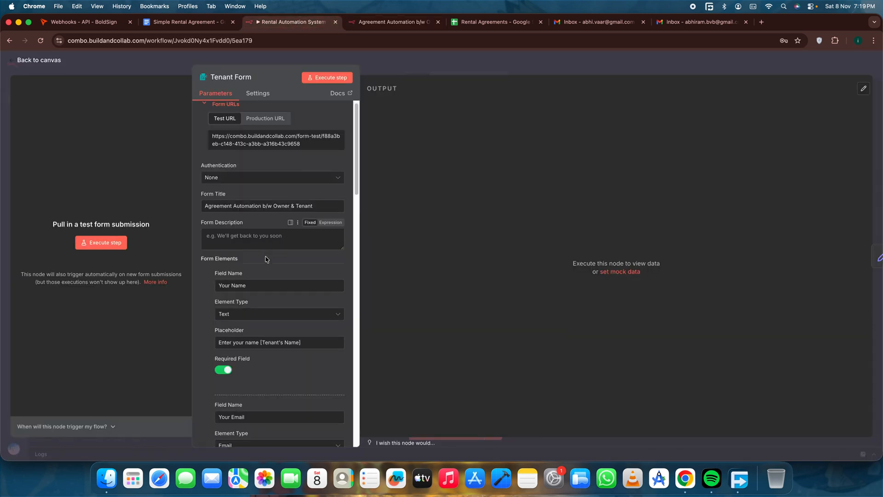
scroll(266, 256, up, 5)
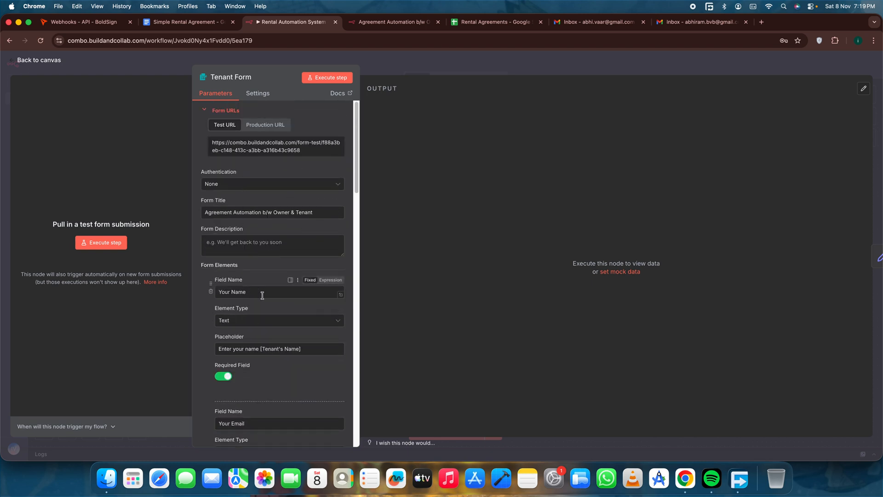
scroll(306, 344, down, 3)
click(317, 327)
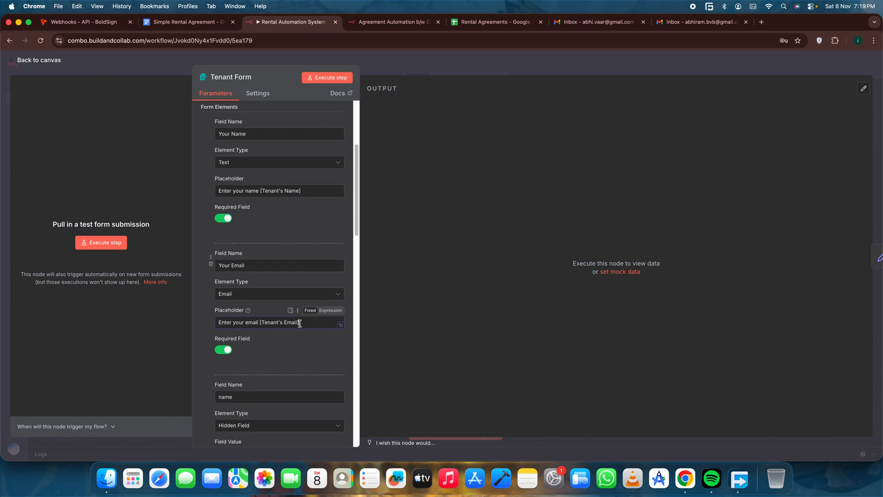
Examine the hidden name and email fields and their preset values in the Tenant Form node.
scroll(267, 355, down, 2)
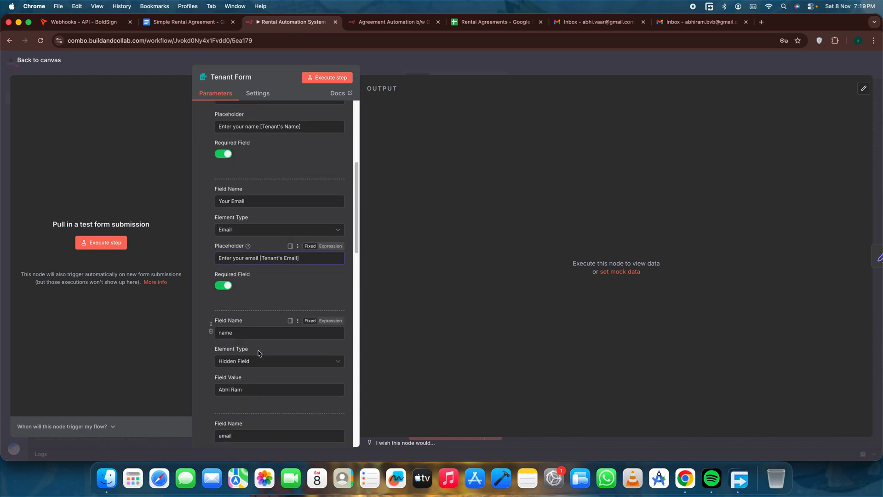
click(219, 333)
scroll(253, 343, down, 1)
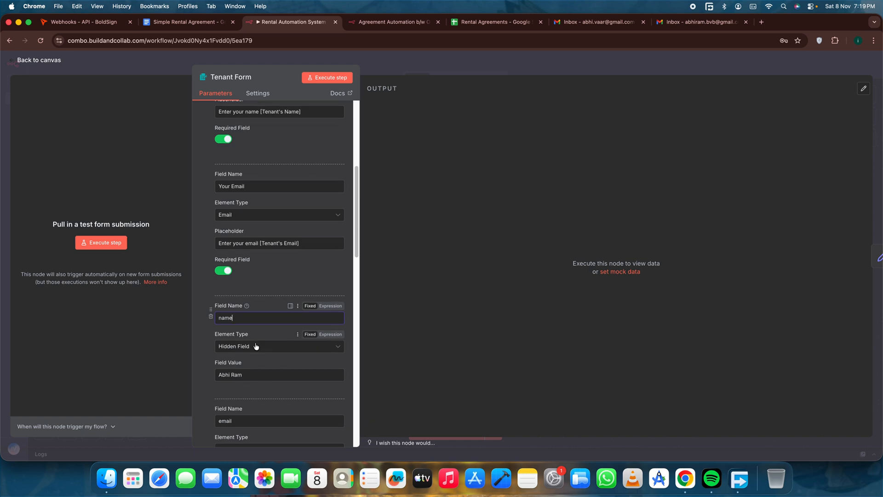
scroll(257, 346, down, 5)
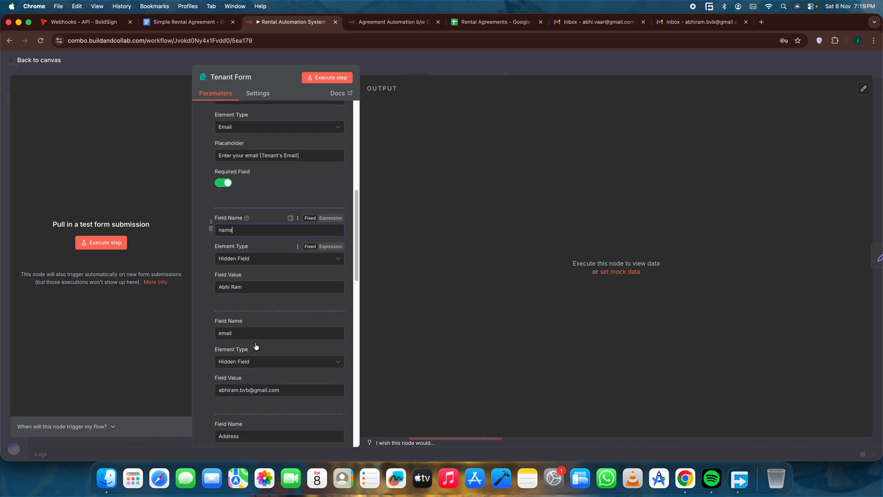
drag(239, 219, 206, 221)
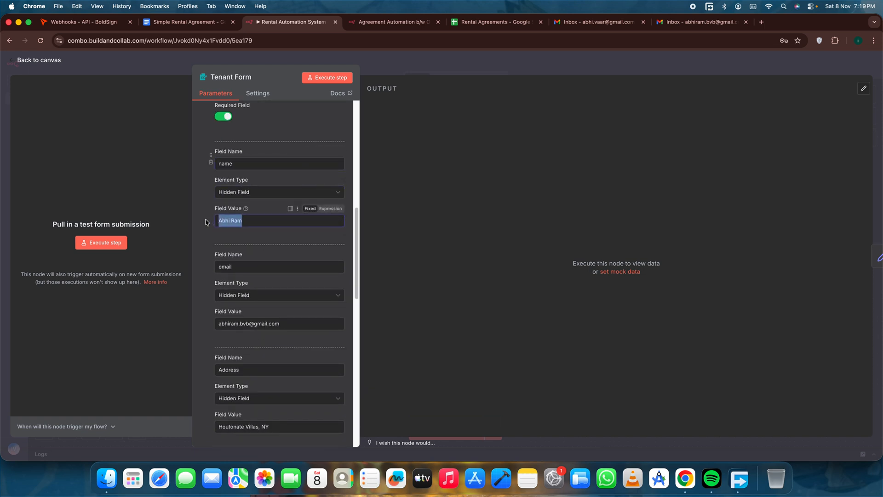
click(291, 235)
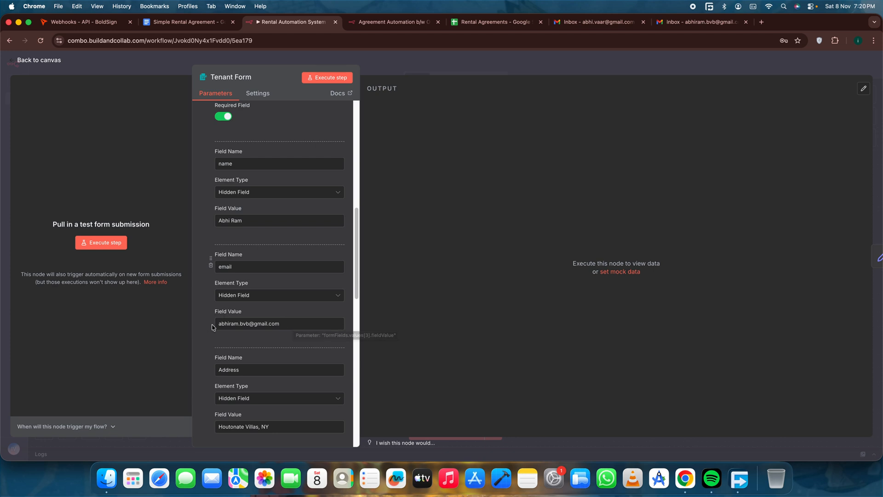
triple_click(296, 326)
drag(298, 326, 215, 327)
click(263, 341)
Examine the hidden Address field and its preset value in the Tenant Form node.
scroll(276, 349, down, 2)
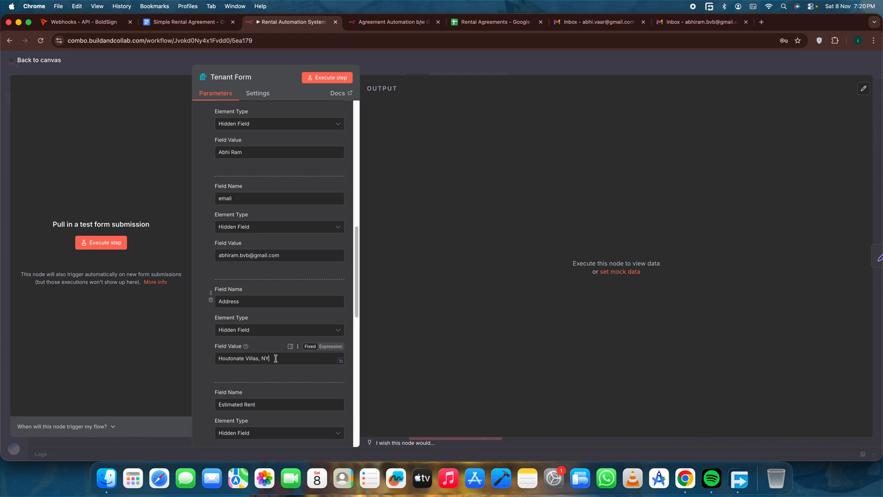
mouse_move(276, 359)
mouse_down()
mouse_move(215, 359)
mouse_move(272, 360)
mouse_up()
click(216, 358)
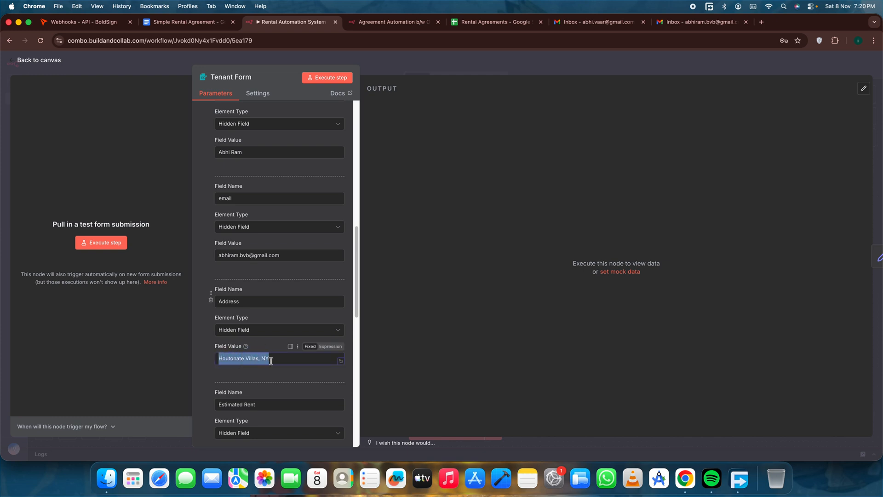
click(295, 356)
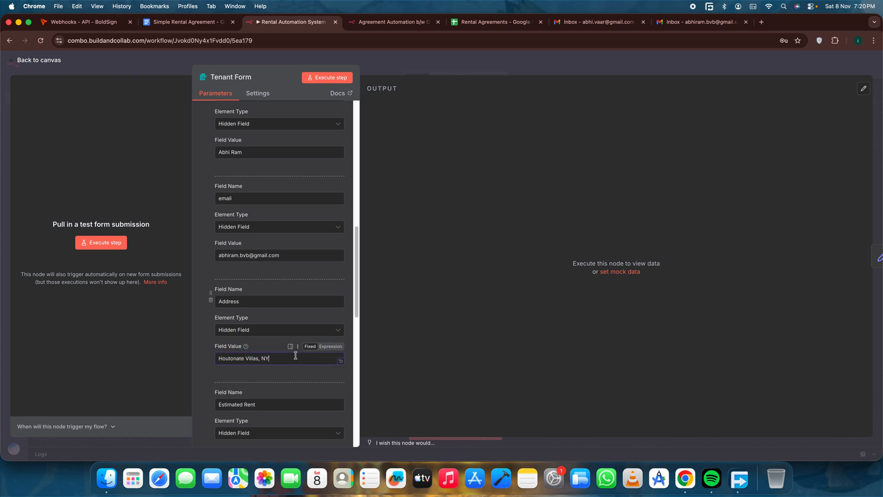
Examine the hidden Estimated Rent field's settings and return to the workflow canvas.
scroll(260, 364, down, 3)
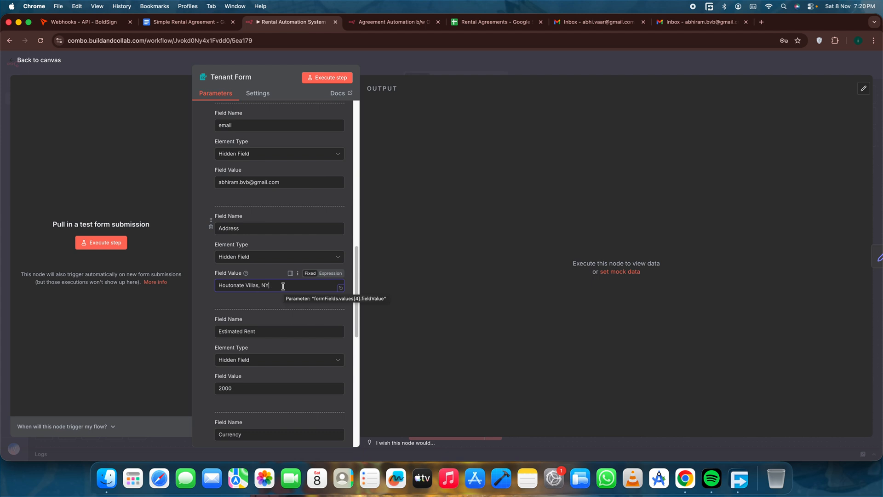
scroll(283, 287, down, 2)
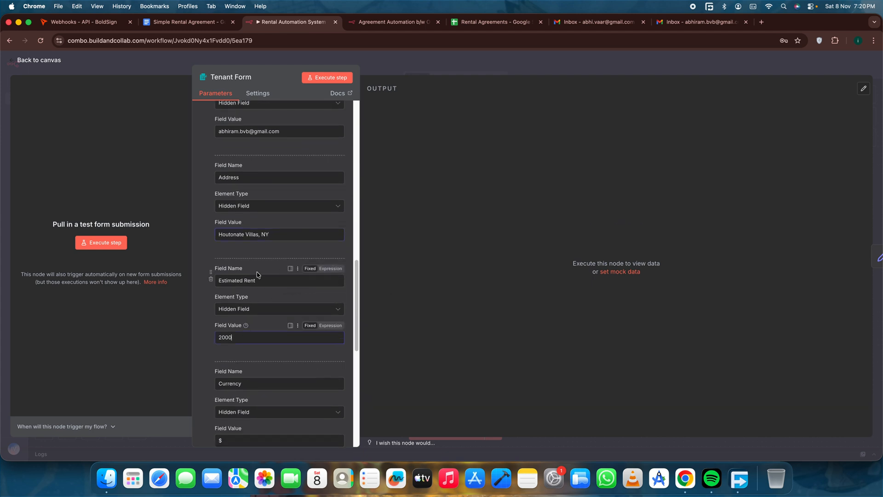
click(258, 338)
drag(216, 271, 253, 348)
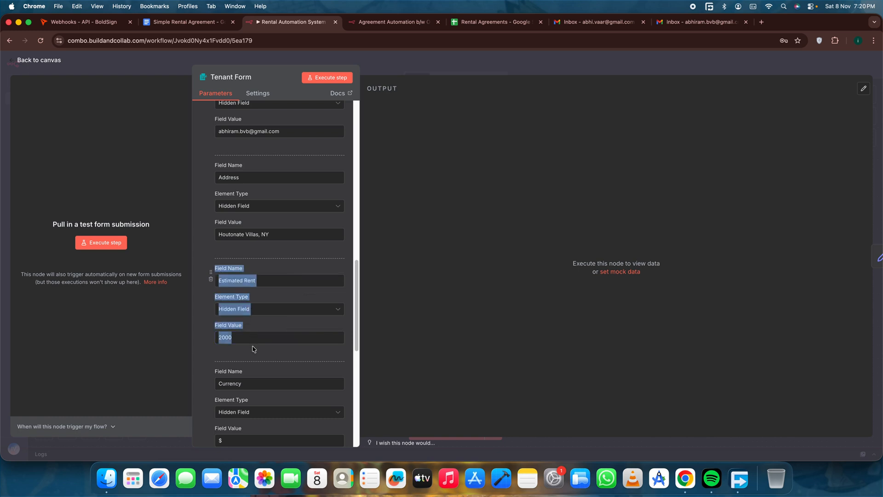
click(253, 349)
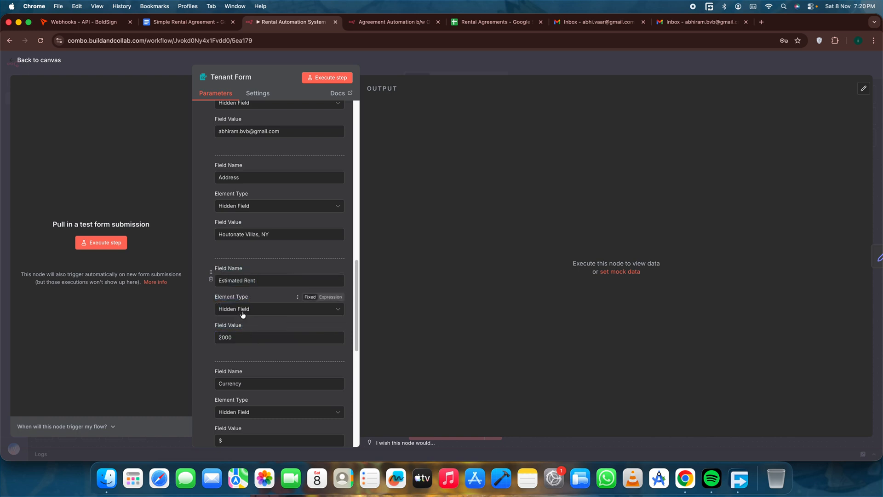
click(26, 60)
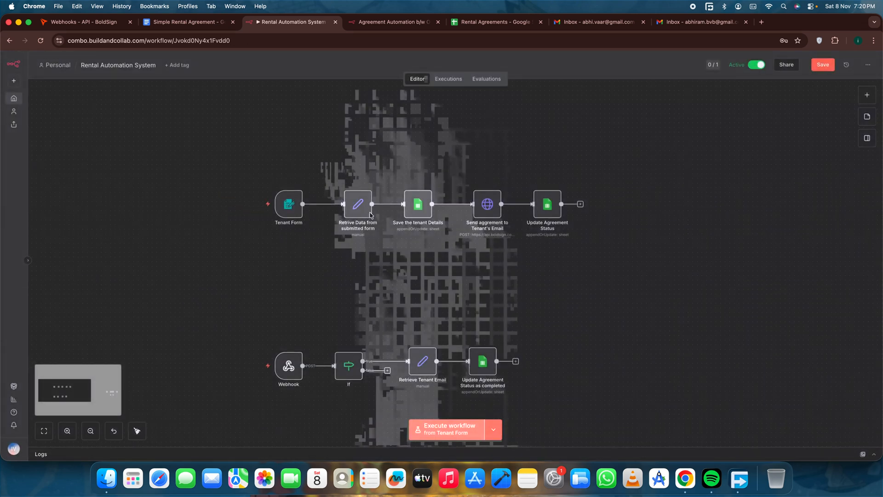
View the field mappings in the Retrive Data from submitted form node and go back to the canvas.
double_click(358, 203)
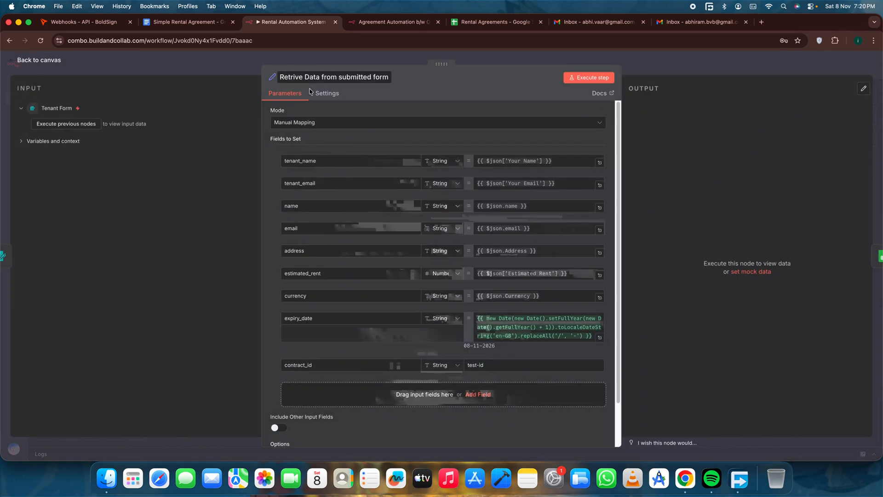
mouse_move(280, 206)
mouse_move(389, 215)
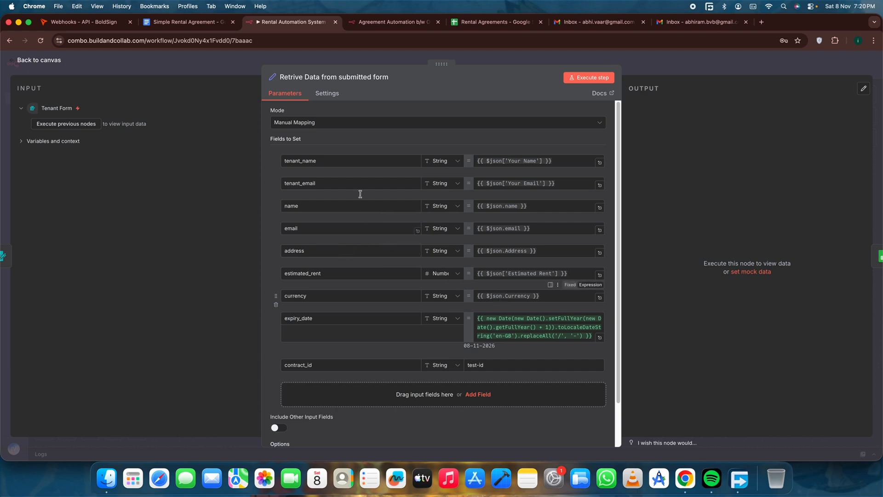
click(39, 61)
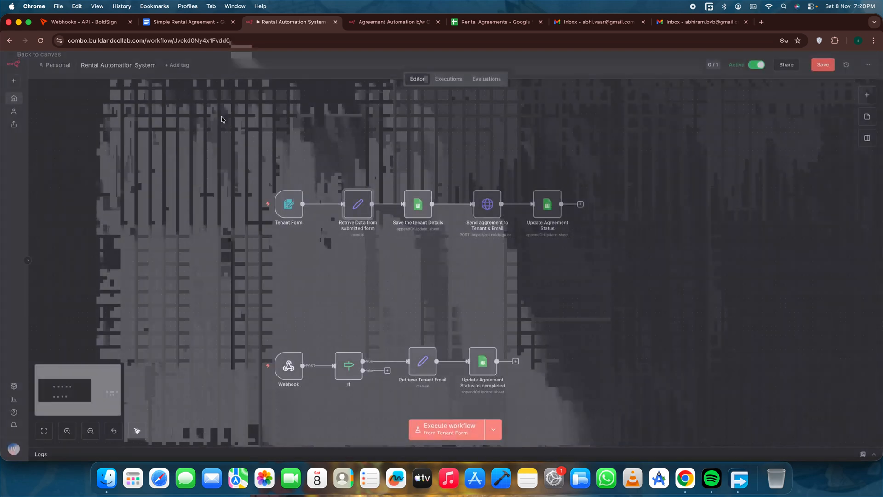
Reopen the Tenant Form node and review its Currency field and the consent checkbox element.
double_click(288, 204)
scroll(283, 268, down, 5)
scroll(283, 268, down, 4)
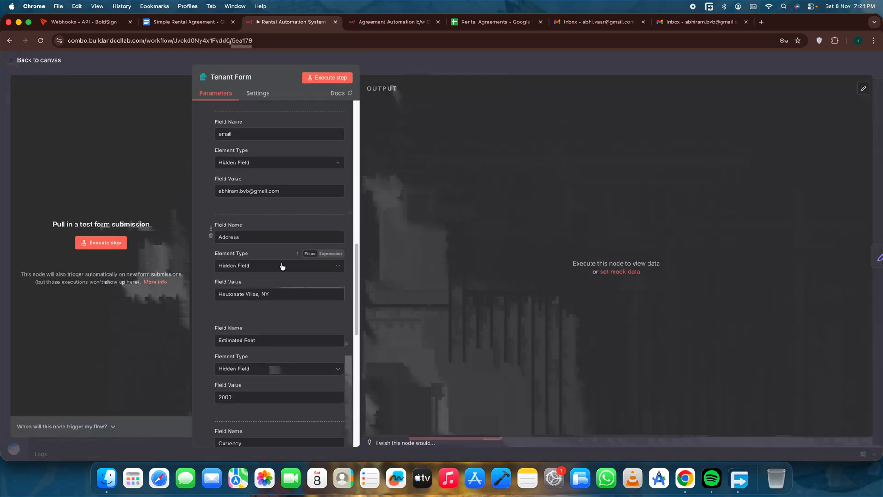
scroll(301, 288, down, 4)
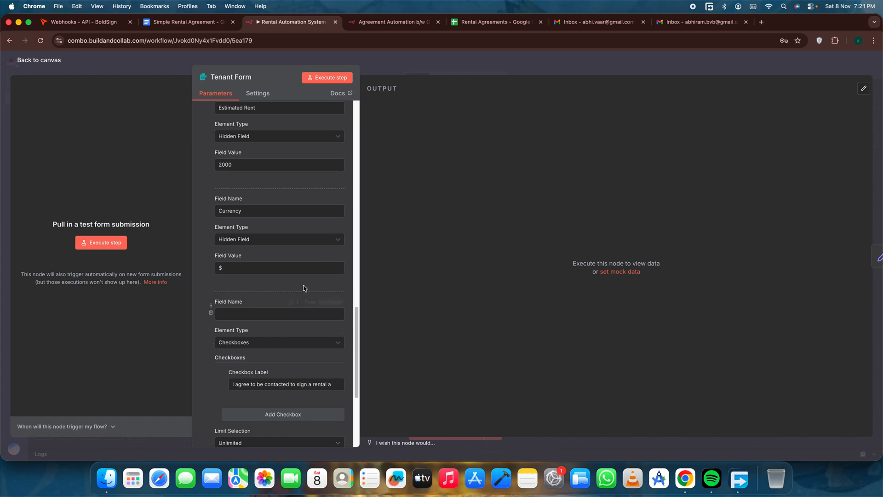
Compare the consent checkbox text on the live tenant form with the Tenant Form node's settings.
click(407, 24)
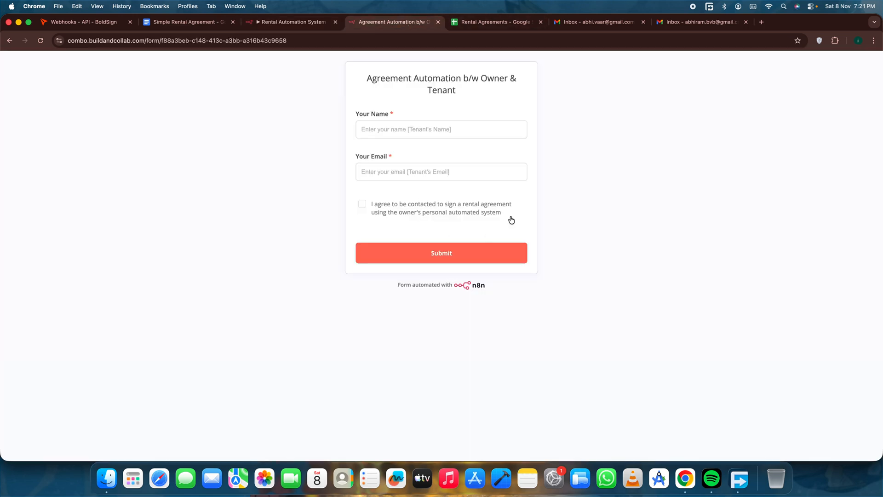
click(485, 215)
triple_click(485, 215)
click(405, 189)
click(301, 22)
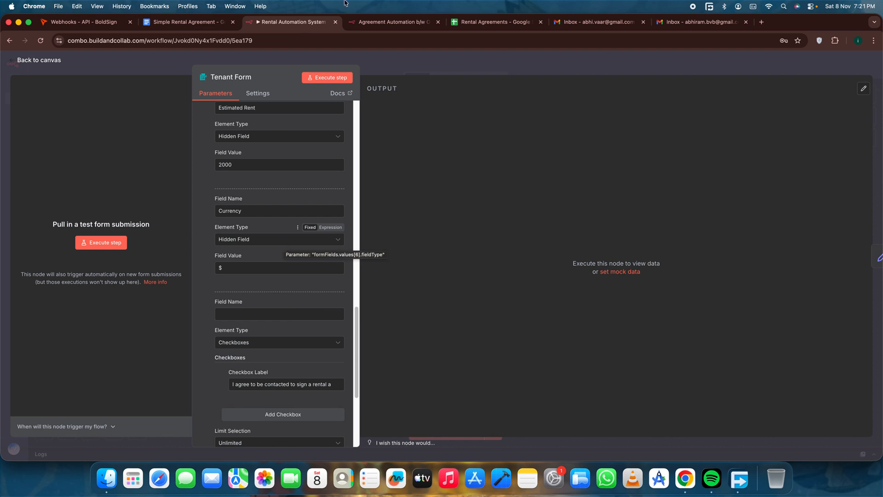
Check the name, email and consent inputs on the live tenant form, leaving them all empty.
click(391, 23)
click(393, 134)
click(394, 169)
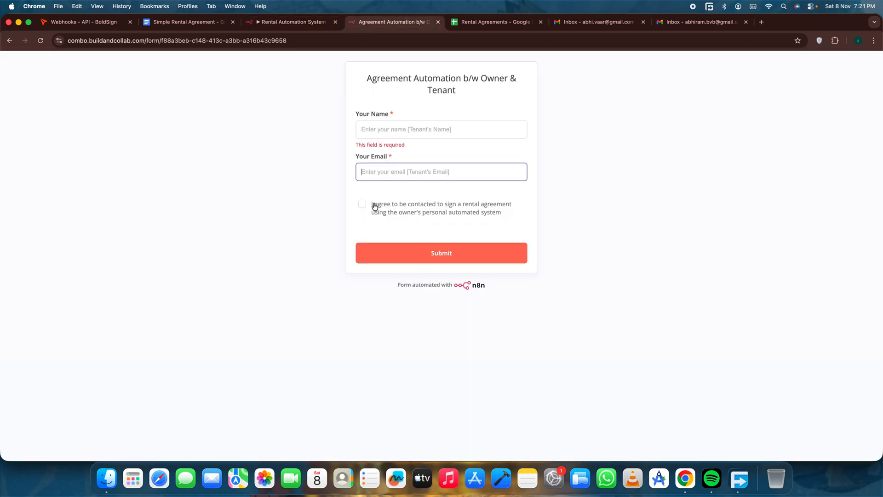
click(375, 205)
click(362, 204)
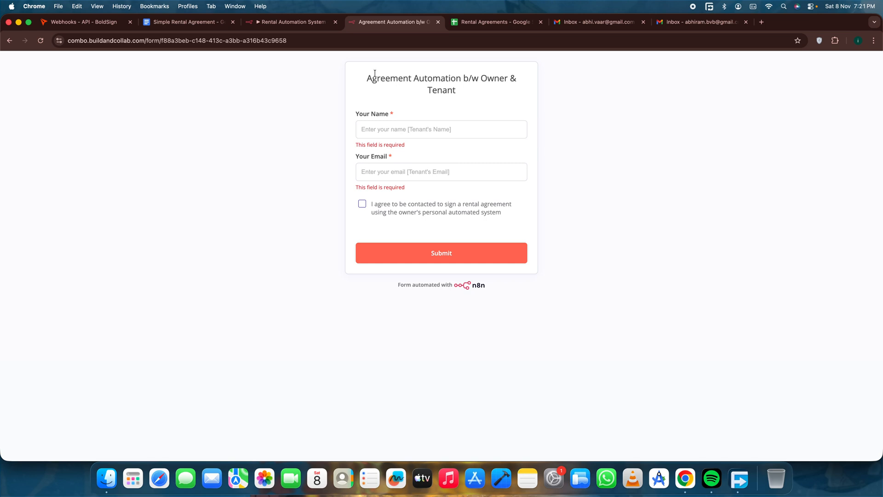
Examine the live form's title, then return to the Rental Automation System workflow canvas.
drag(370, 75, 476, 96)
click(496, 91)
drag(363, 78, 458, 92)
click(406, 95)
click(288, 24)
click(22, 61)
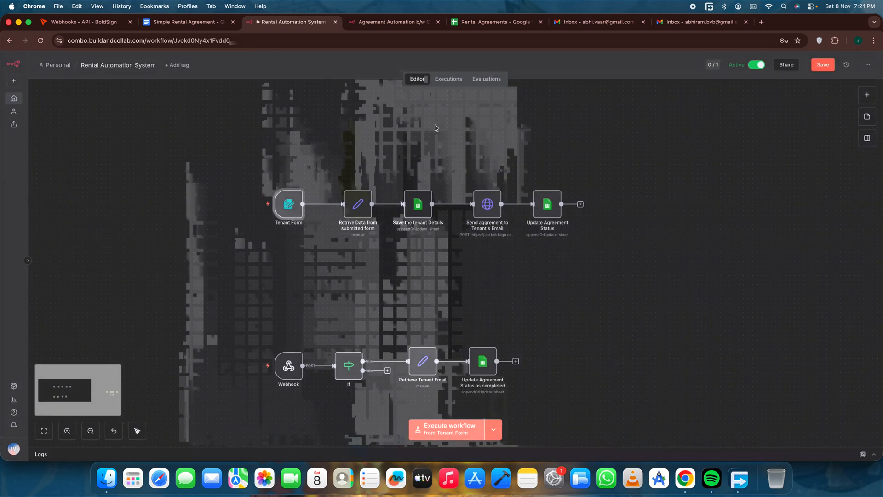
Review each field mapping in the Retrive Data from submitted form node, from tenant_name through contract_id, and close the node.
double_click(350, 210)
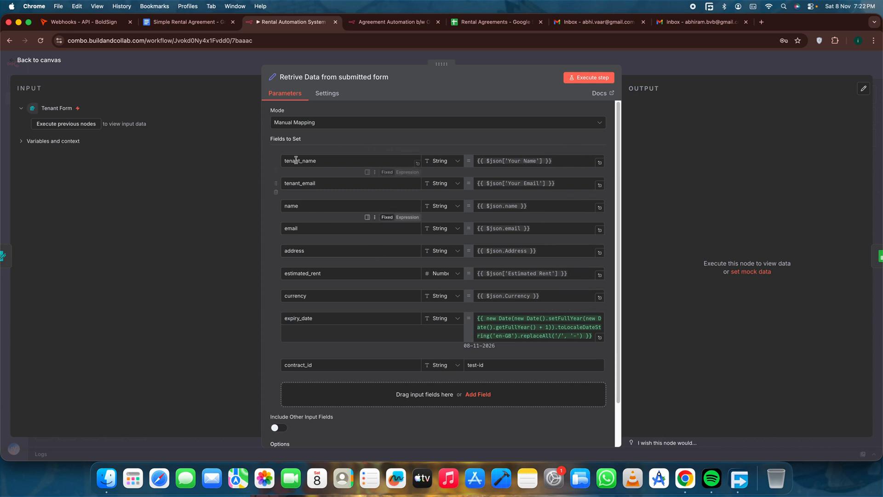
drag(284, 160, 325, 186)
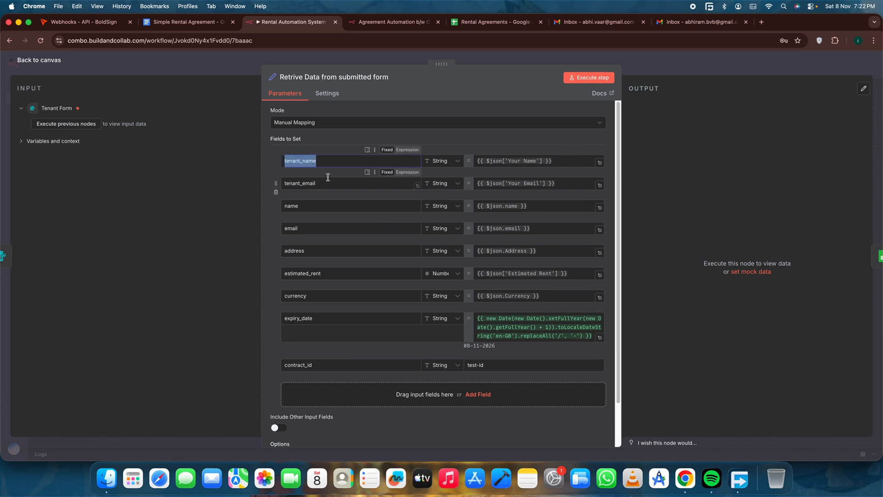
click(307, 184)
click(310, 207)
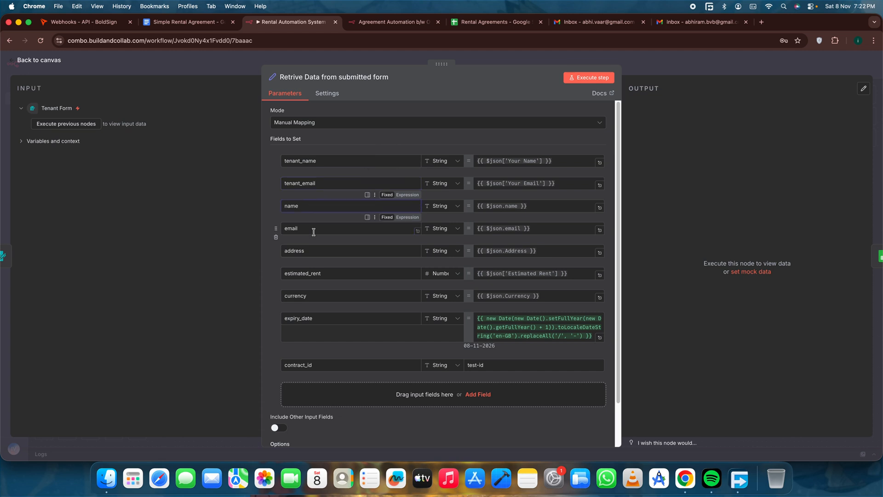
click(327, 297)
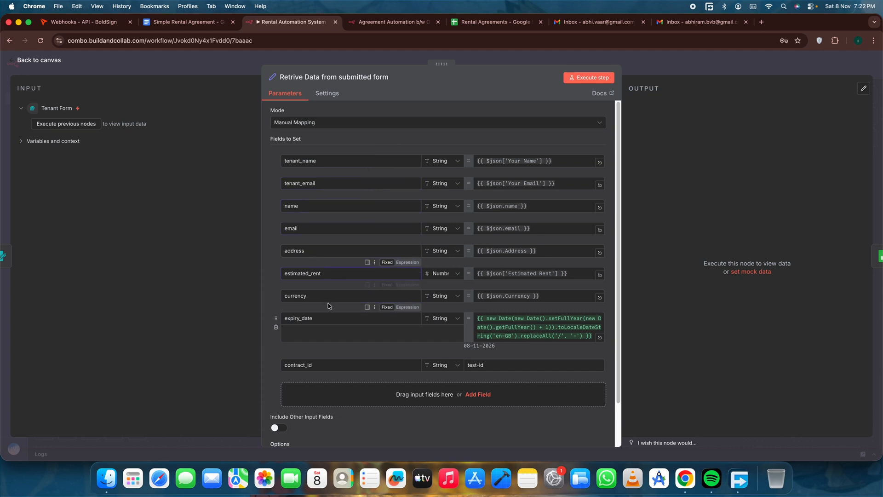
click(323, 319)
drag(321, 366, 284, 365)
click(376, 364)
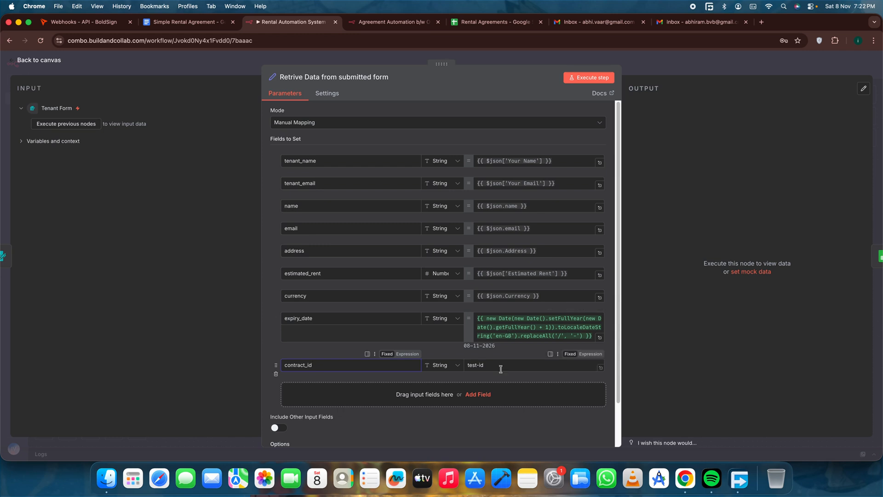
drag(499, 366, 464, 365)
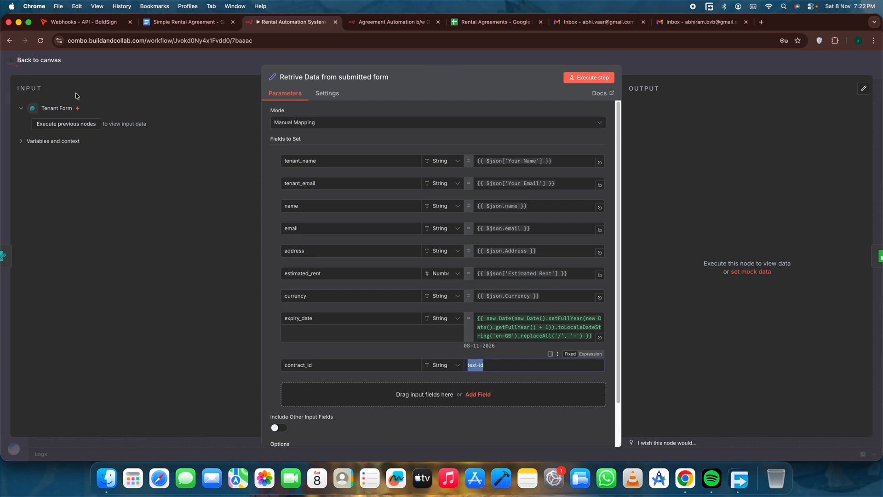
click(30, 63)
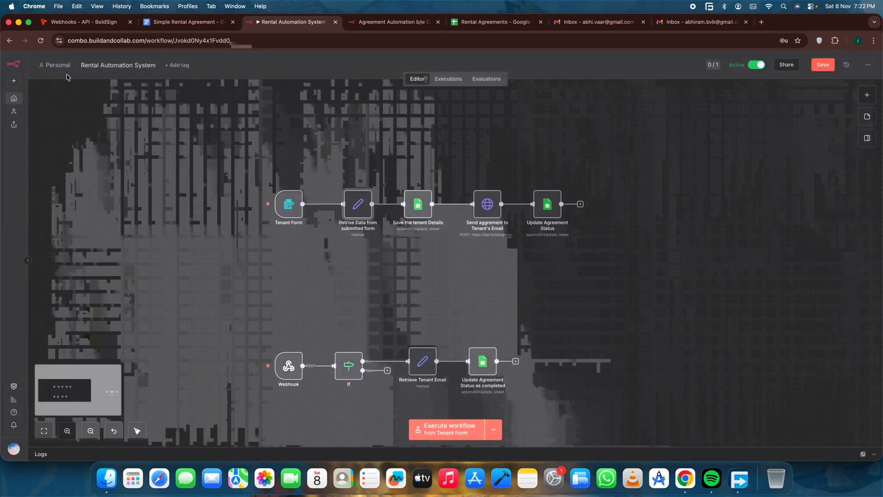
Review the Save the tenant Details node's column mappings, from Tenant Email through Property and Estimated Rent per month to contract expiry.
double_click(426, 202)
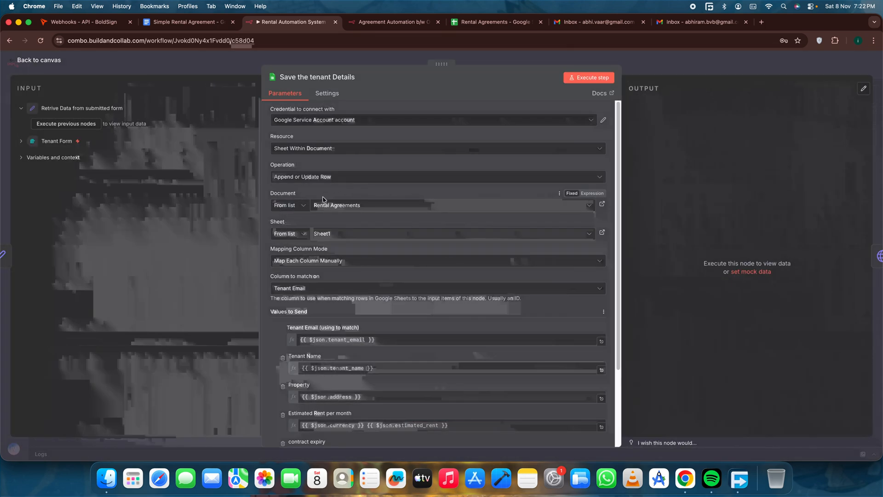
click(53, 61)
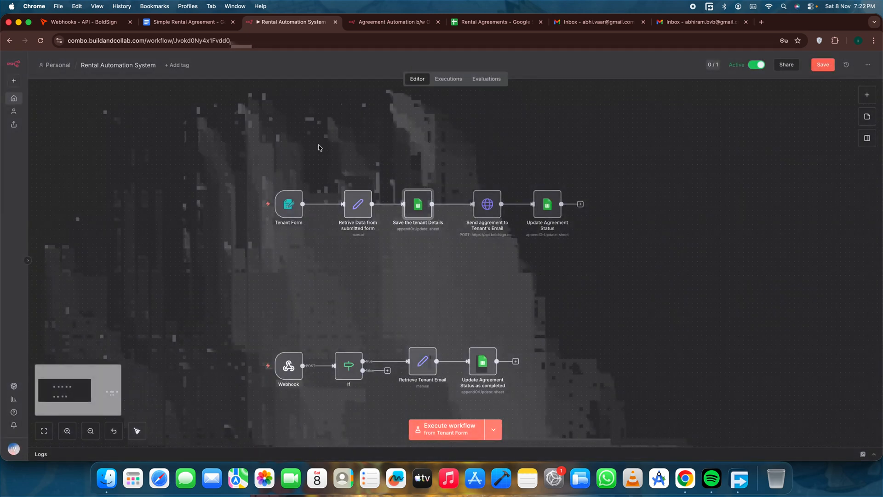
double_click(423, 205)
scroll(365, 282, down, 3)
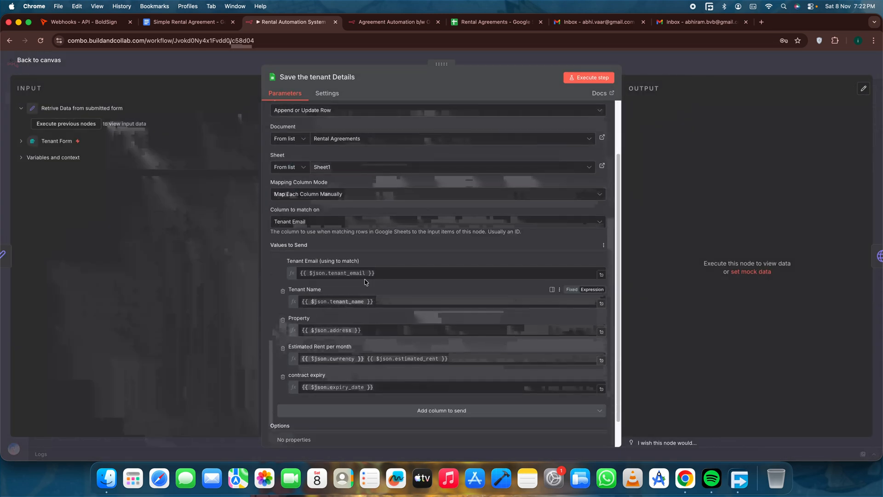
click(377, 331)
click(469, 359)
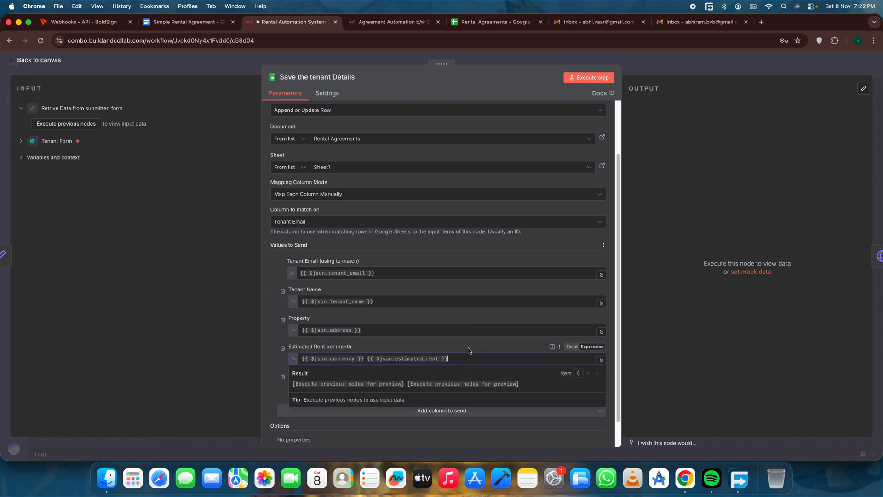
click(469, 351)
click(400, 387)
click(404, 375)
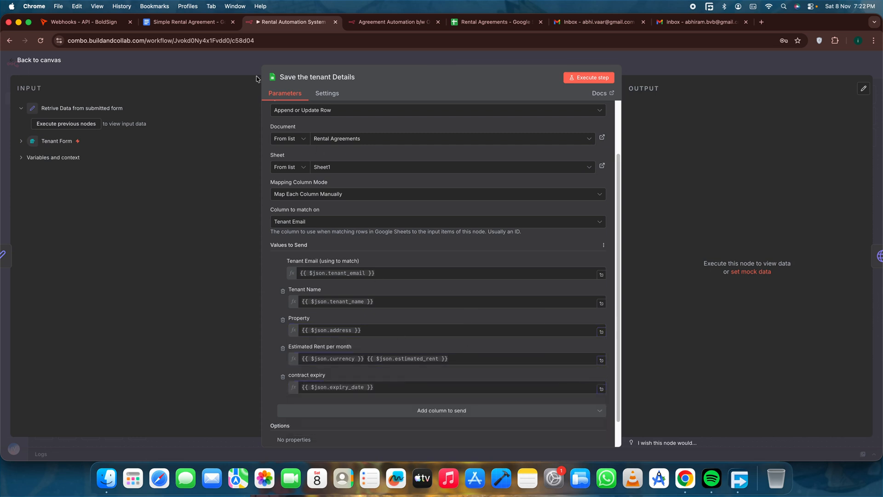
Check the columns in the Rental Agreements Google Sheet and the options offered in an empty agreement status cell, leaving it blank.
click(503, 28)
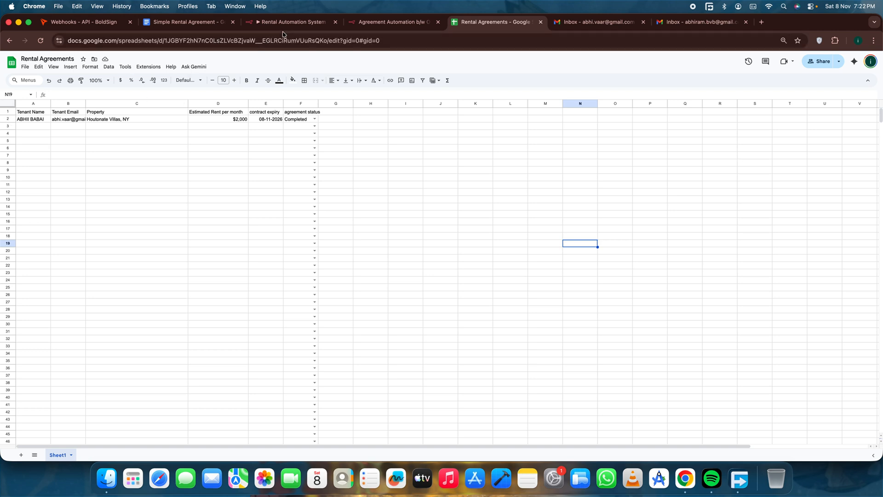
click(289, 22)
click(488, 23)
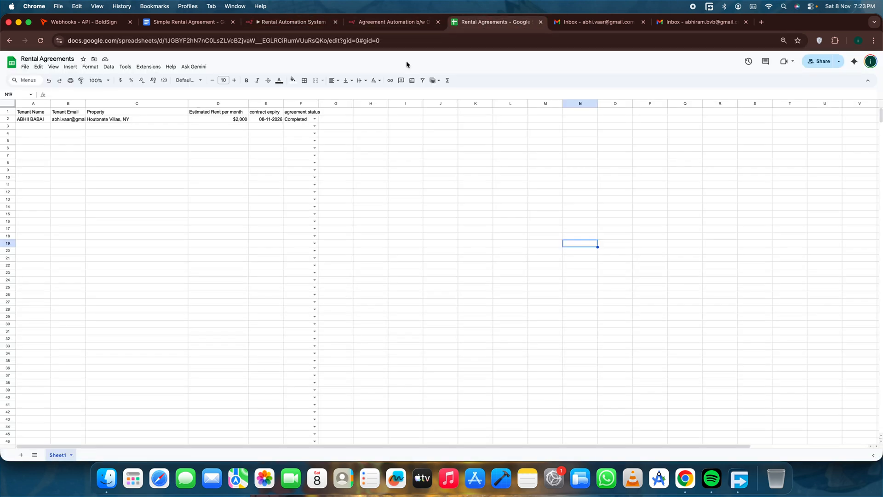
double_click(310, 127)
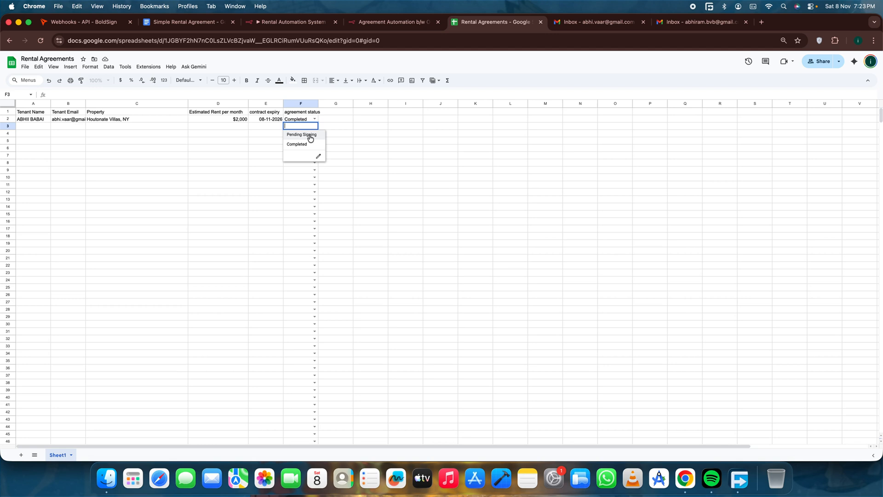
click(441, 125)
Compare the contract expiry mapping in the n8n Save the tenant Details node with the Rental Agreements sheet's columns.
click(290, 21)
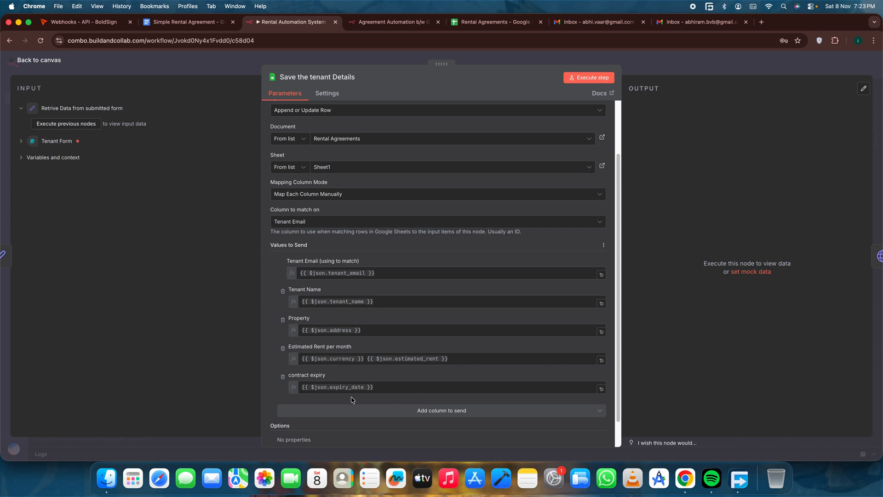
click(380, 390)
click(259, 268)
click(391, 21)
click(494, 22)
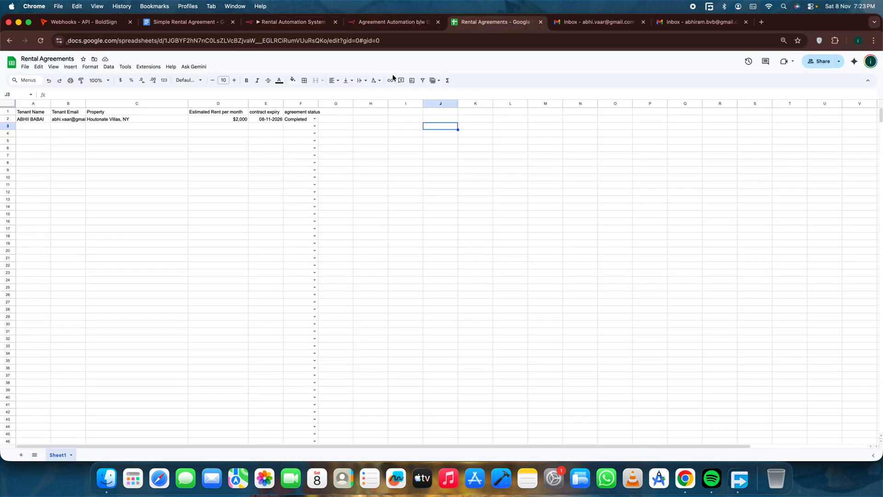
click(291, 21)
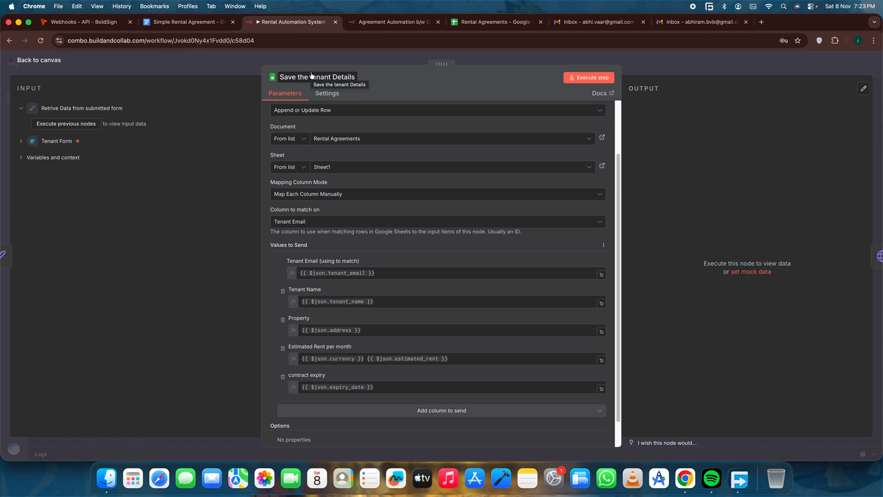
Reopen the Save the tenant Details node from the canvas, look over its values to send, and close it.
click(43, 62)
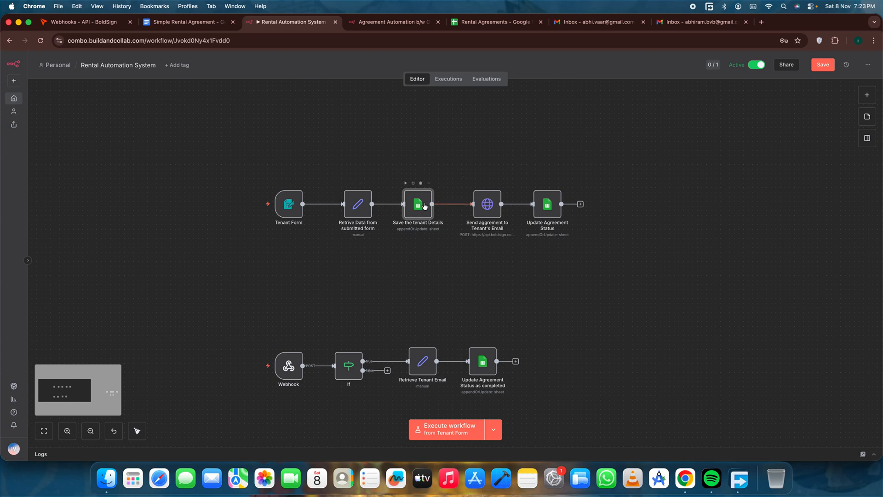
double_click(425, 206)
scroll(380, 247, down, 3)
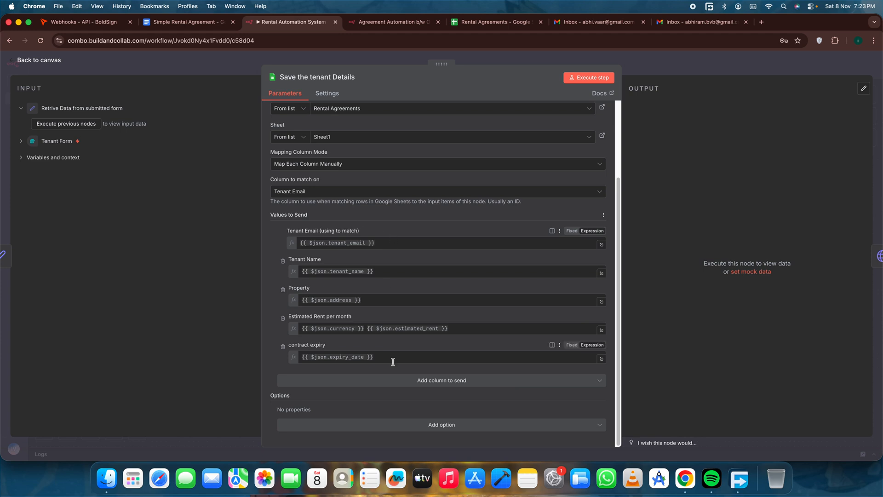
click(48, 64)
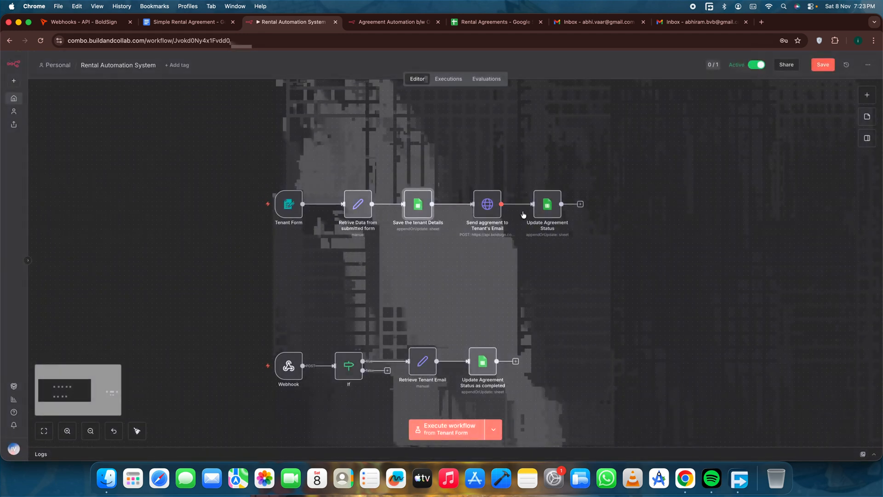
Open the Send aggrement to Tenant's Email node and examine its BoldSign template send URL with the template ID placeholder.
double_click(491, 207)
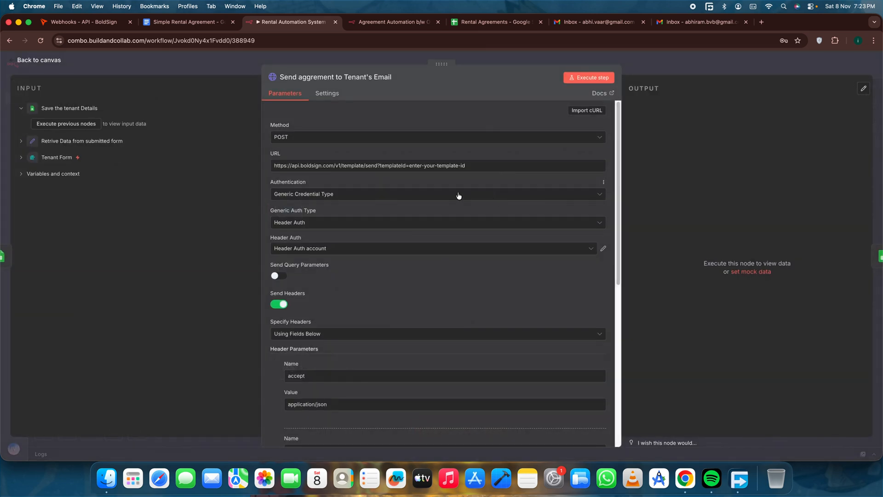
scroll(457, 206, down, 1)
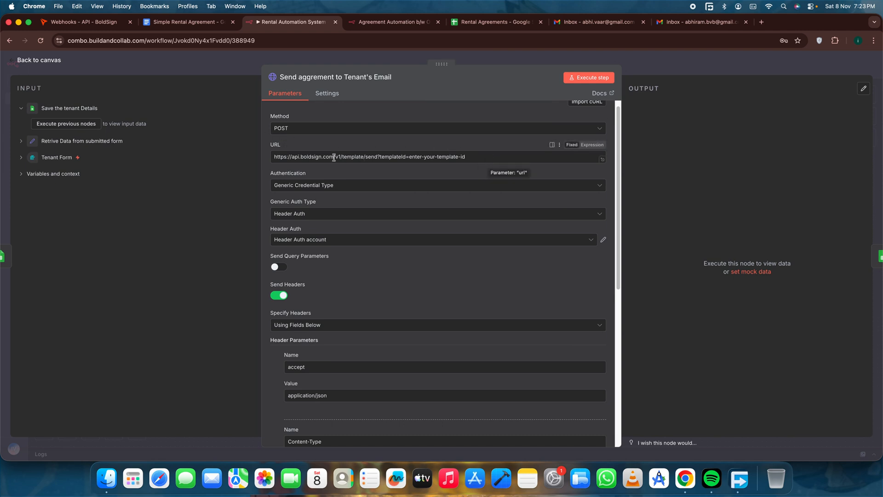
drag(274, 157, 480, 157)
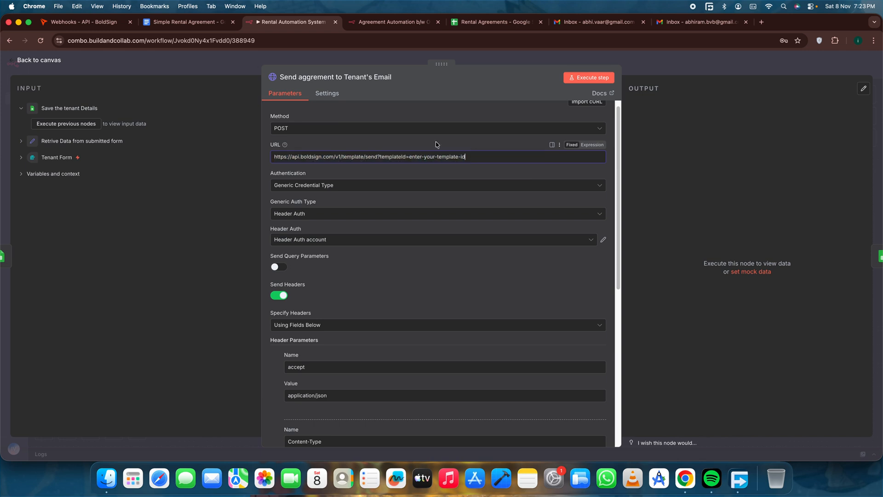
Switch to BoldSign, list all templates, and examine the page address to show where a template ID is found.
click(113, 23)
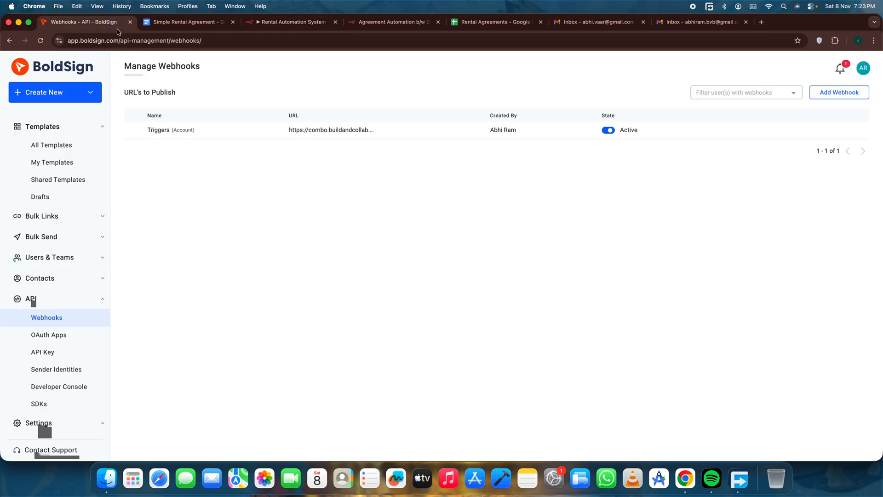
click(67, 147)
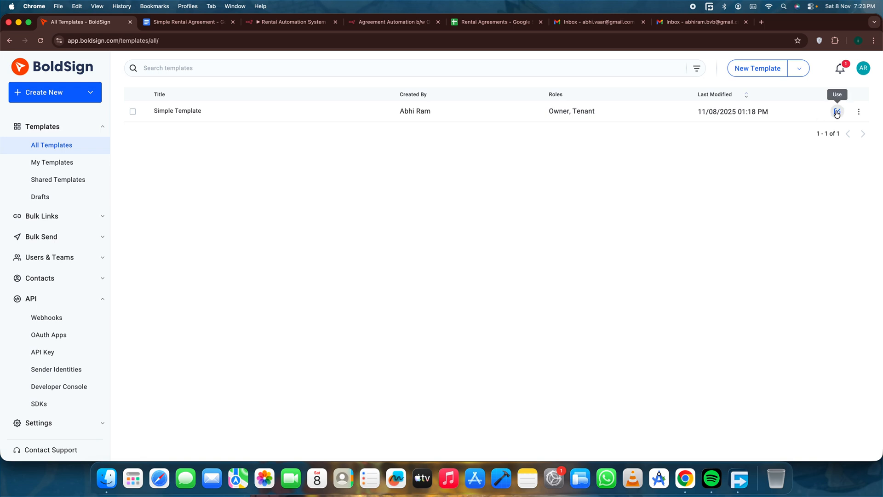
click(236, 41)
click(249, 42)
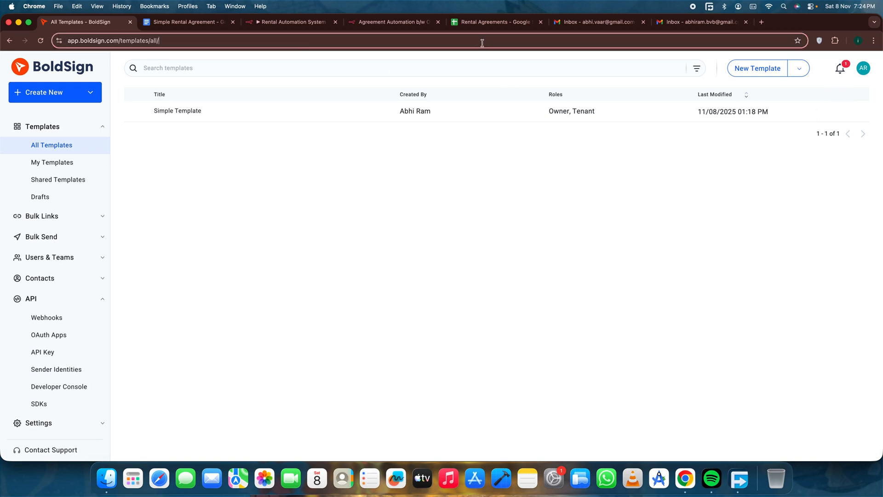
drag(159, 41, 122, 40)
click(195, 177)
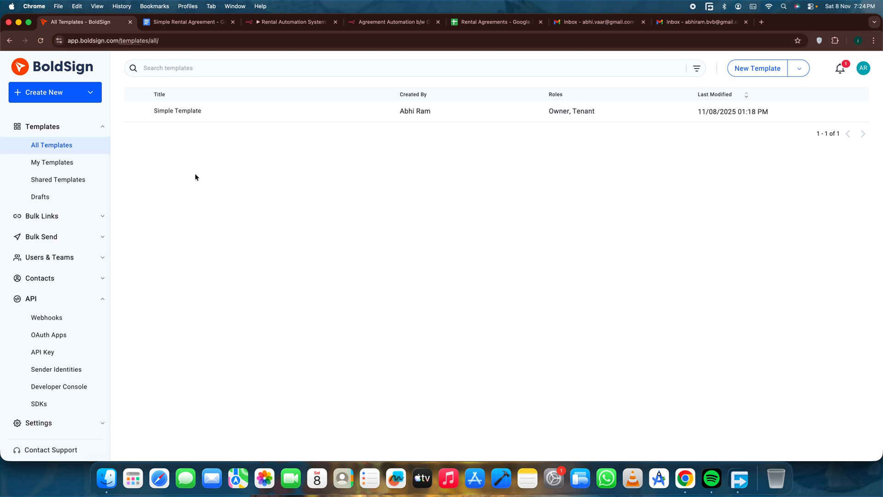
Return to the n8n send node, inspect its Header Auth account credential with the X-API-KEY header name, and close the credential.
click(299, 21)
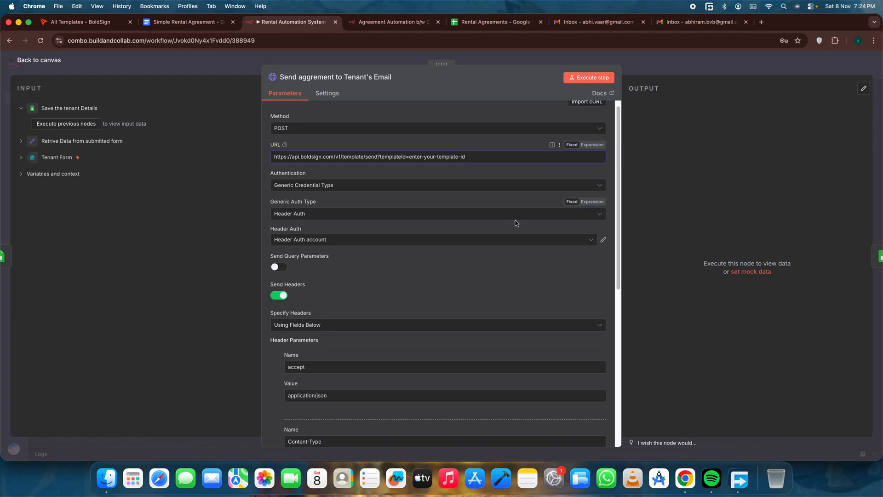
click(302, 216)
click(341, 201)
click(292, 242)
click(587, 244)
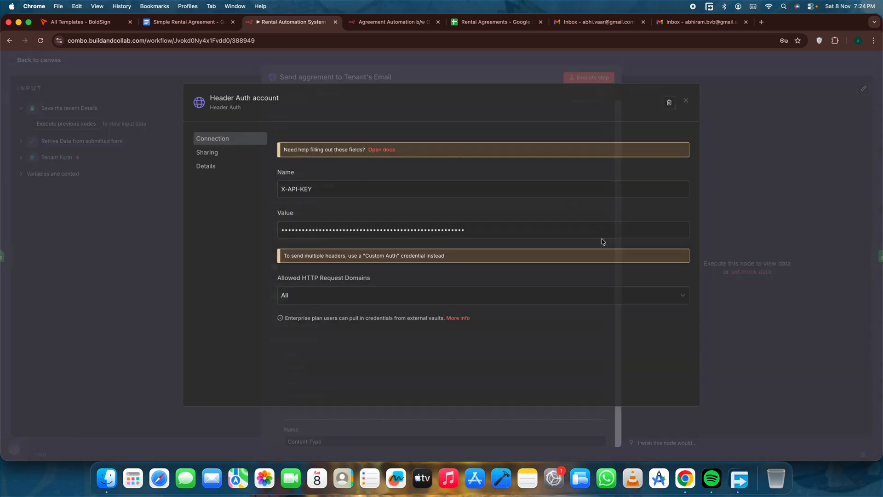
click(603, 240)
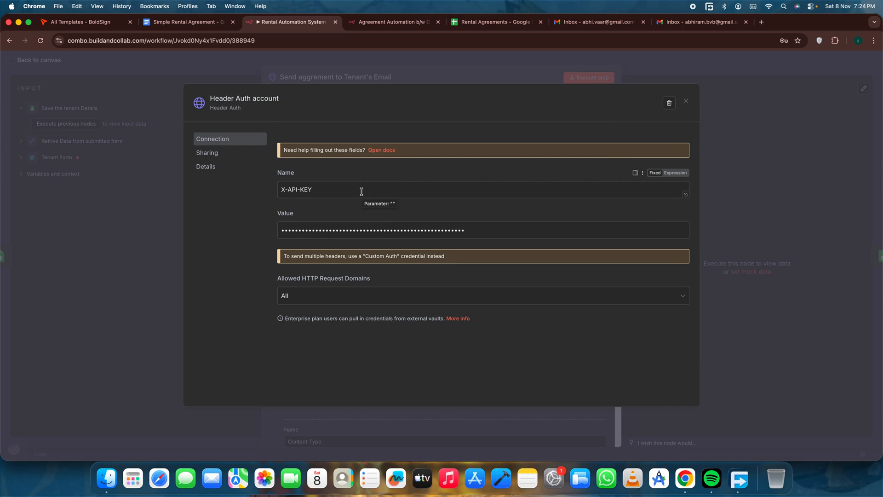
click(686, 101)
Review the send node's accept and Content-Type header parameters and its JSON body settings.
scroll(446, 234, down, 2)
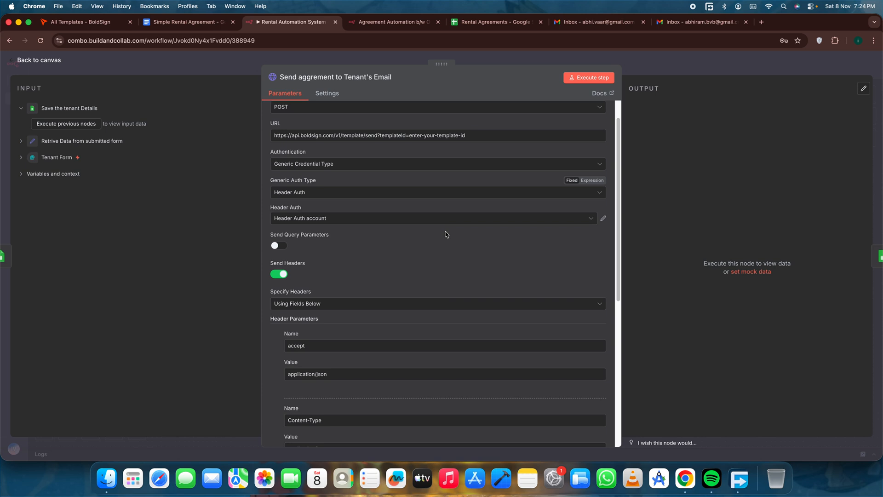
scroll(445, 234, down, 4)
drag(270, 232, 355, 365)
click(355, 371)
scroll(331, 312, down, 8)
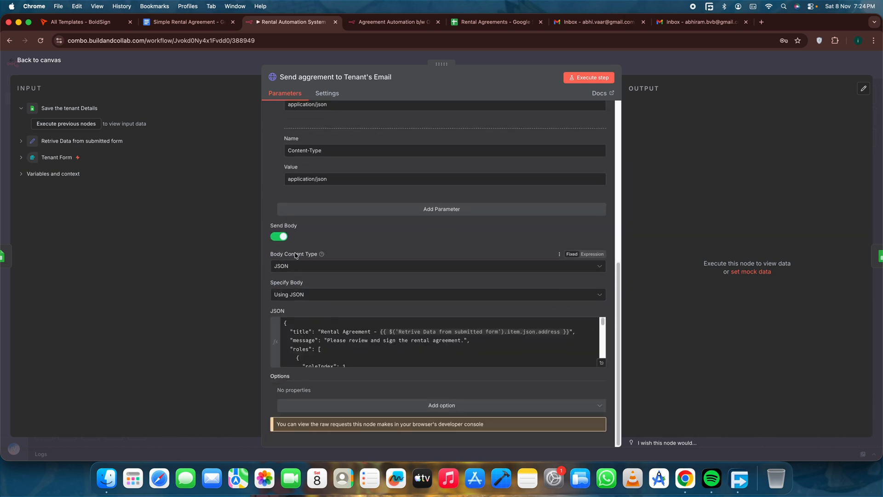
Expand the send node's JSON body, read through its signer roles and mergeFields, and close the expression editor.
click(601, 362)
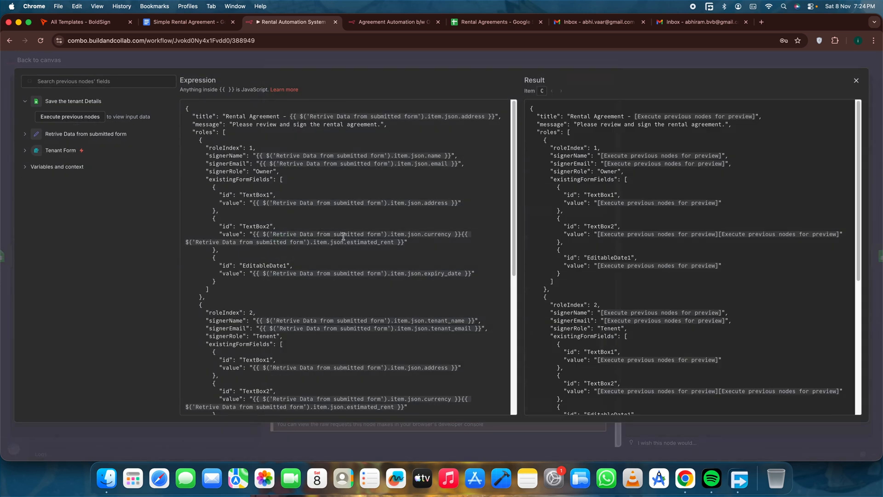
drag(199, 155, 456, 313)
scroll(346, 229, down, 6)
click(328, 233)
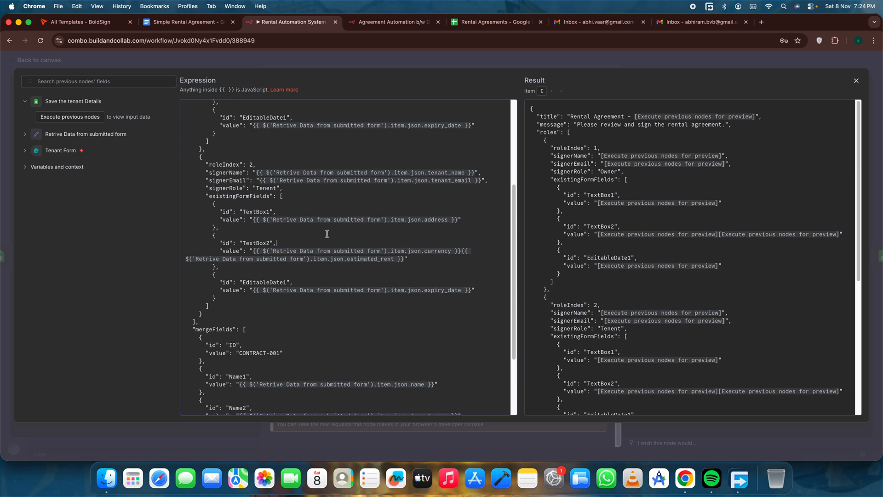
scroll(343, 229, down, 4)
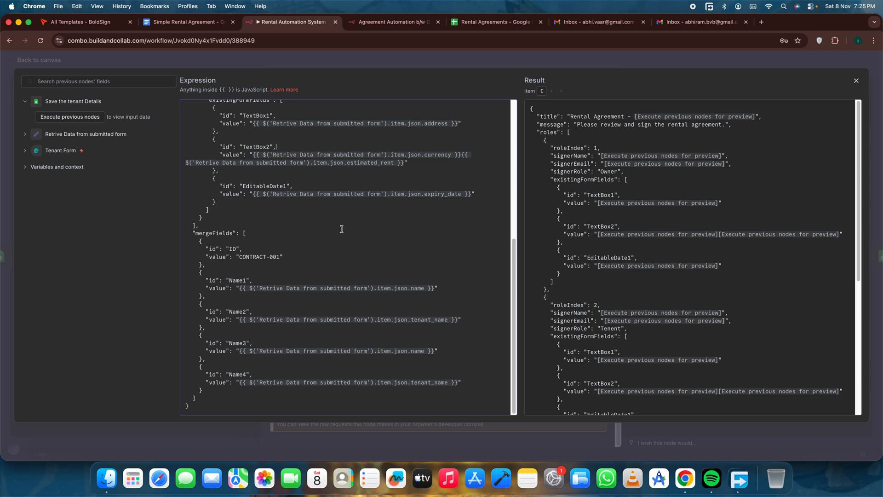
scroll(342, 229, up, 10)
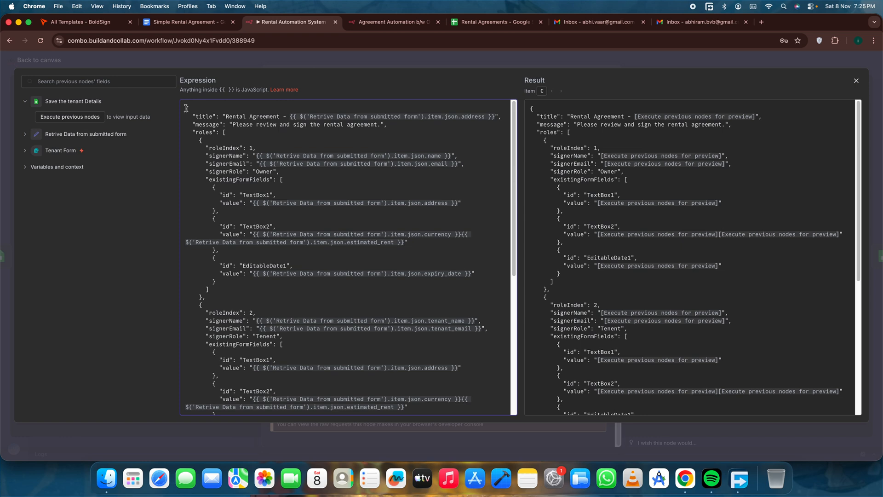
click(348, 59)
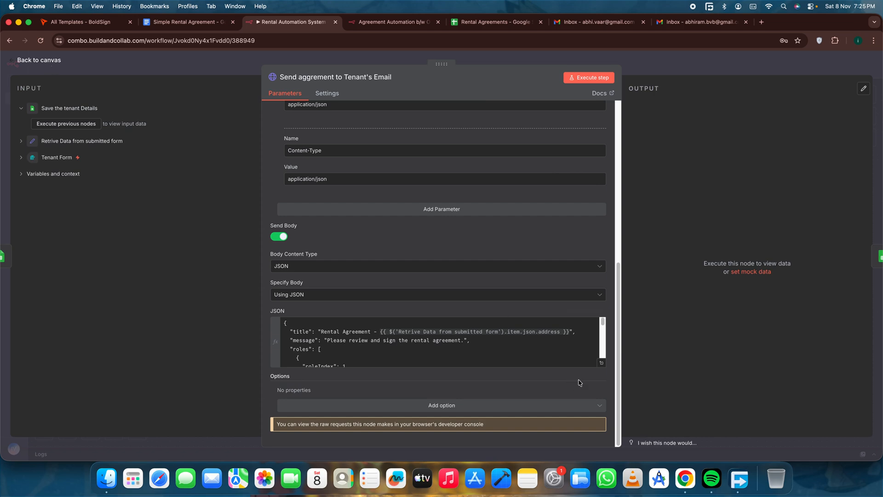
Reopen the expanded JSON body and examine the Owner role's TextBox1 address and TextBox2 rent values, then the mergeFields entries.
click(602, 363)
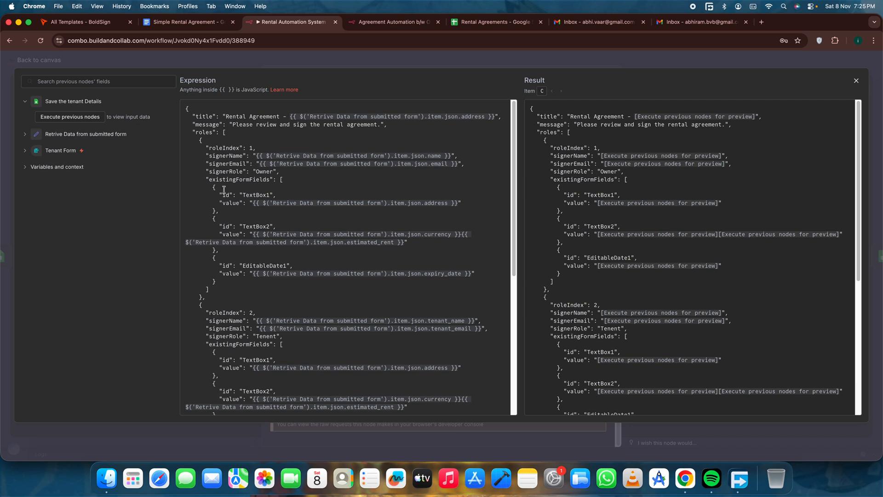
drag(209, 179, 291, 250)
click(292, 249)
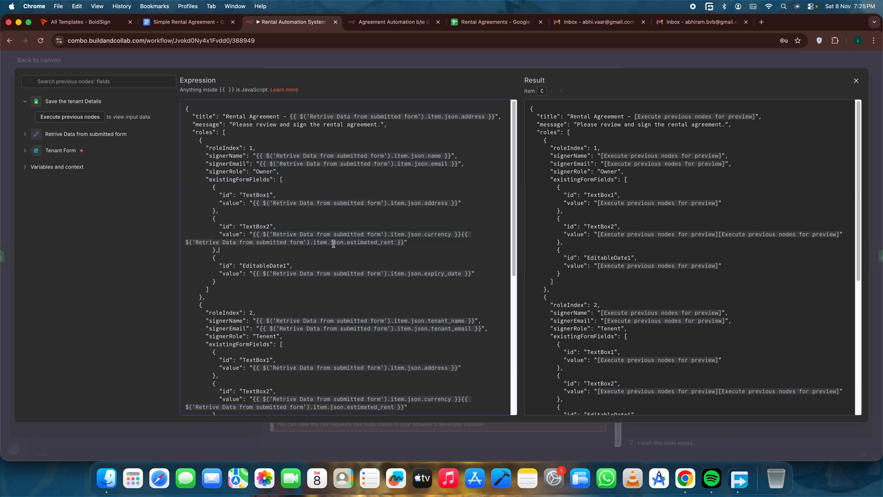
drag(409, 242, 249, 233)
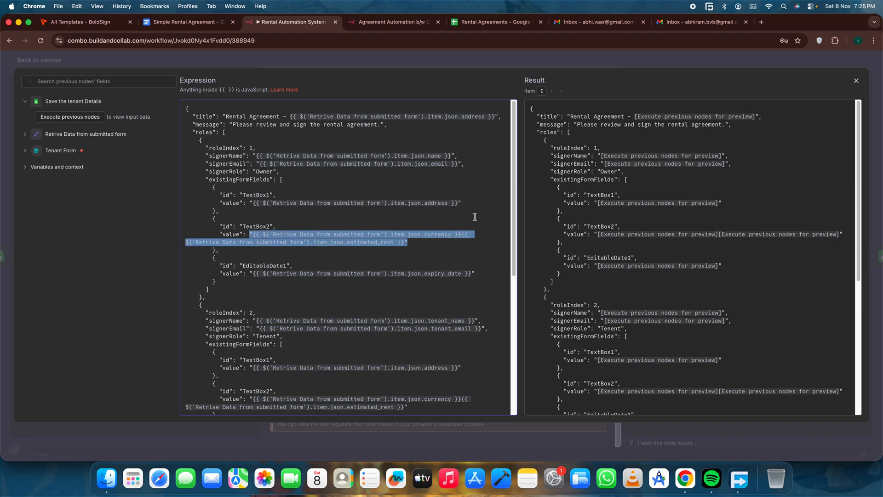
drag(477, 203, 244, 203)
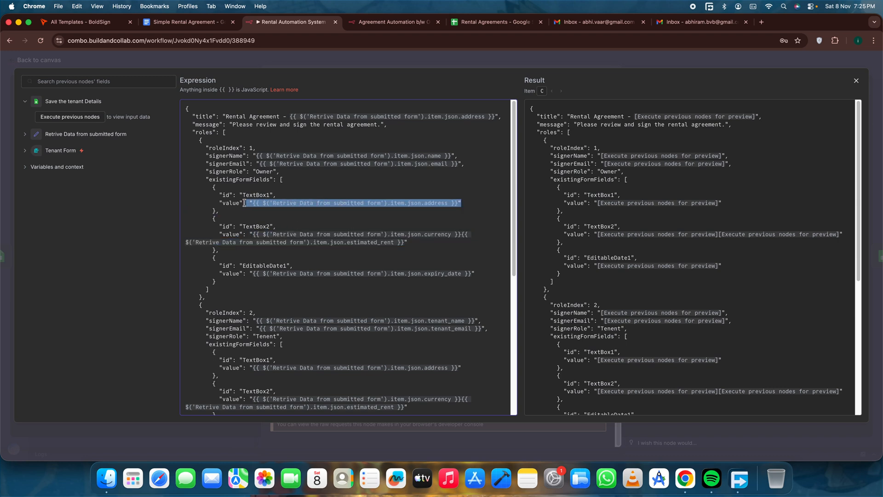
click(432, 193)
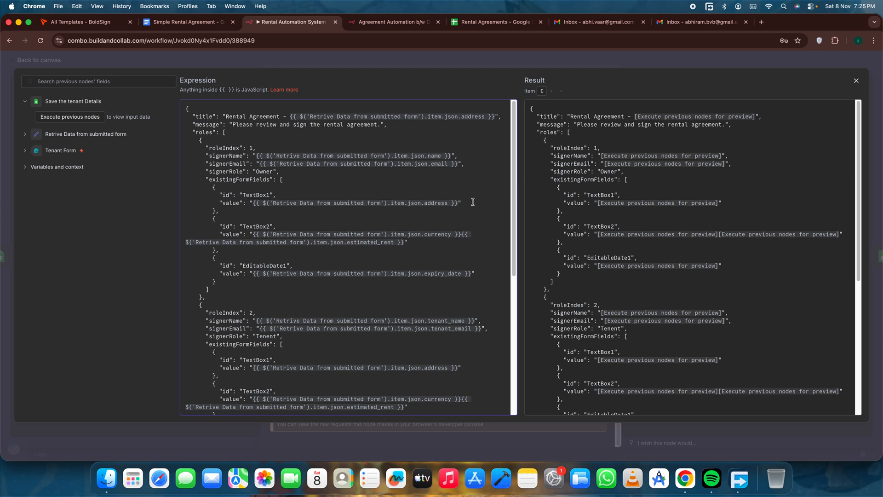
scroll(435, 223, down, 8)
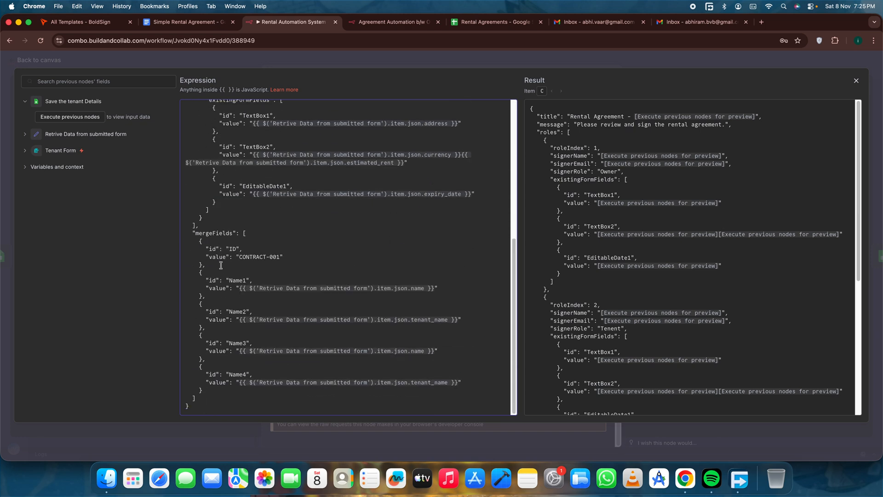
Close the expanded JSON body and return from the send node to the workflow canvas.
scroll(311, 221, up, 10)
click(35, 61)
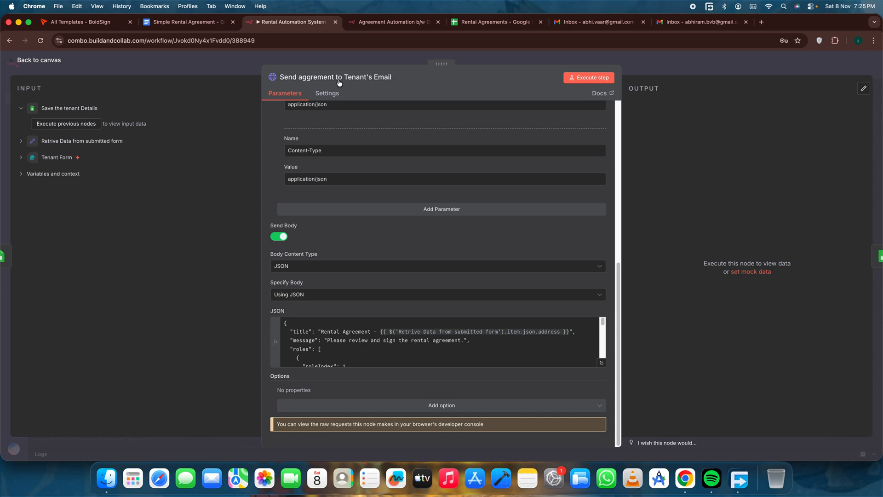
click(39, 60)
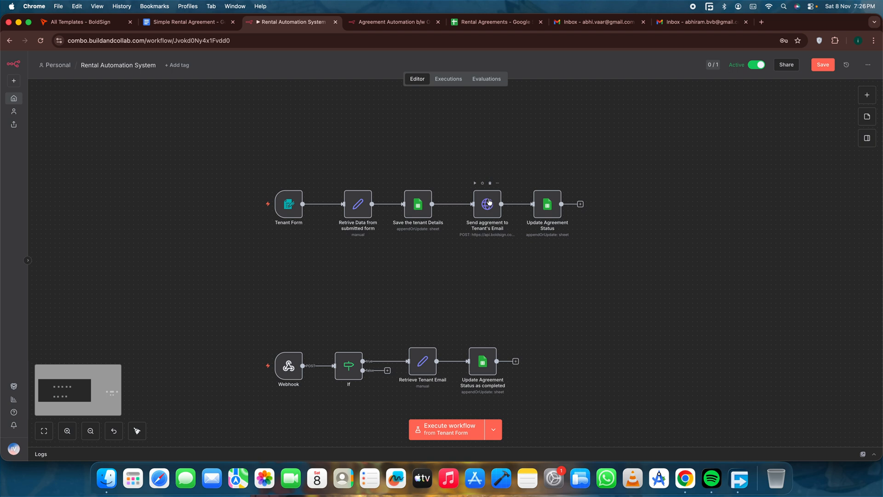
Inspect the Update Agreement Status node's Tenant Email matching and Pending Signing status value, and return to the canvas.
double_click(546, 209)
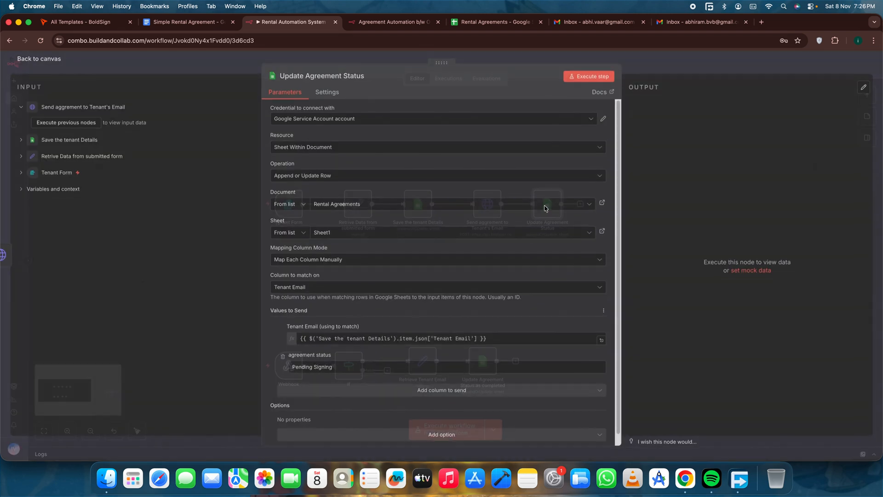
scroll(347, 315, down, 1)
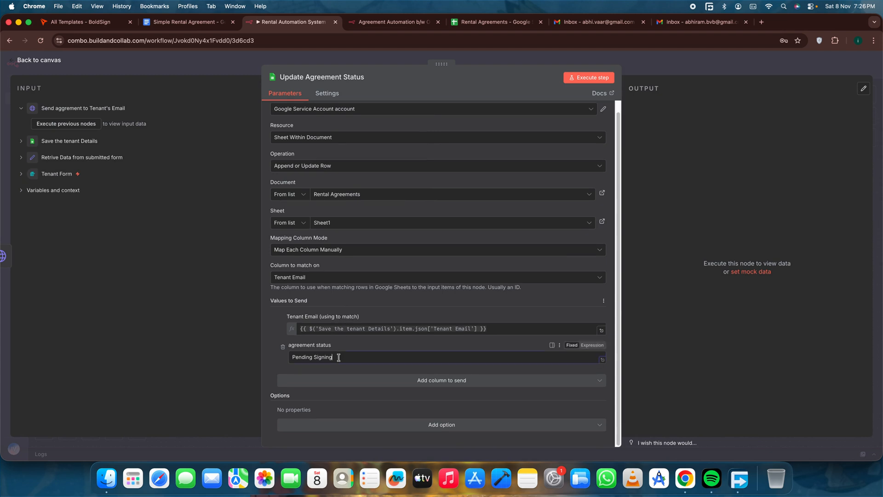
mouse_move(338, 357)
mouse_down()
mouse_move(278, 359)
mouse_move(382, 353)
mouse_move(288, 358)
mouse_move(352, 357)
mouse_up()
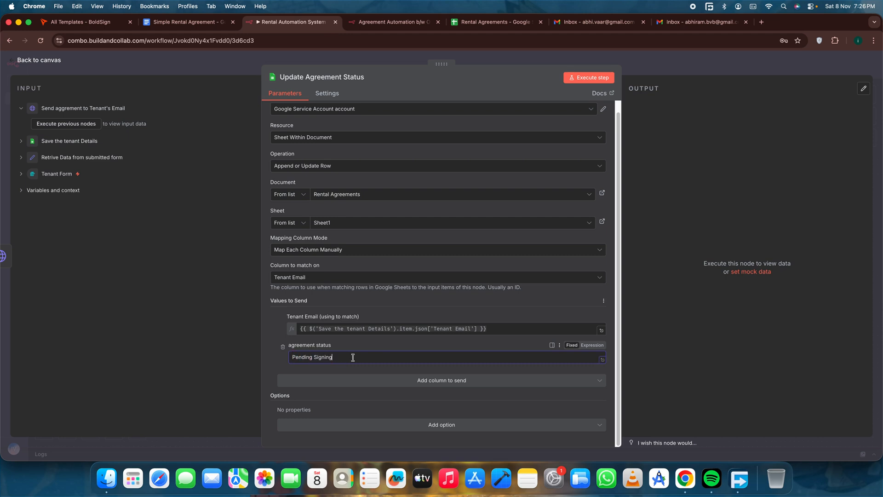
click(51, 63)
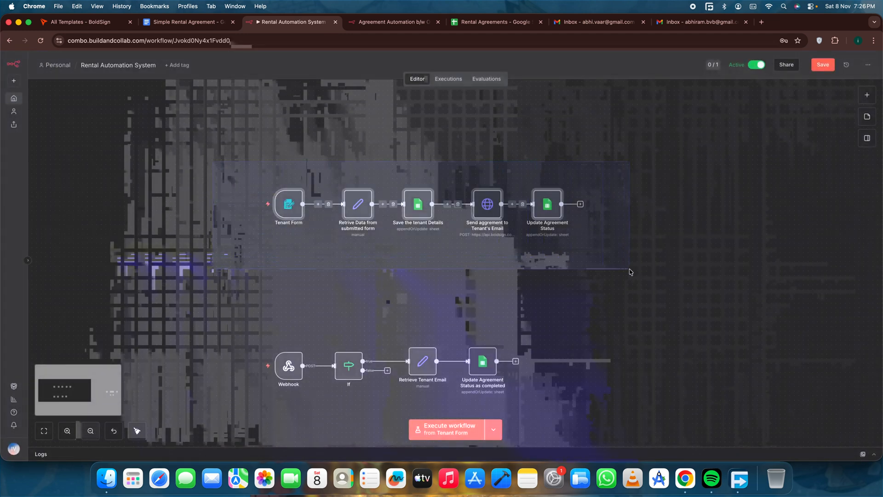
Box-select the Tenant Form flow's nodes on the canvas, clear the selection, and box-select the Webhook flow's nodes.
drag(630, 268, 630, 269)
click(716, 212)
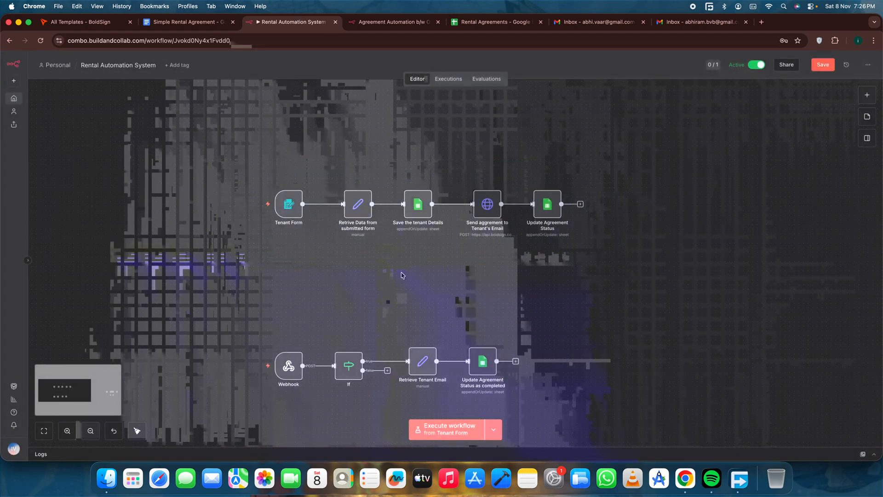
scroll(401, 275, down, 2)
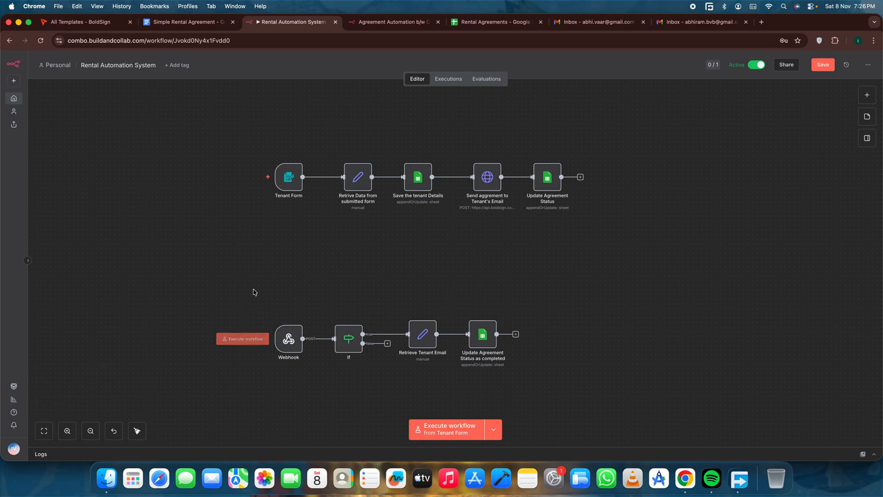
drag(255, 292, 542, 388)
Inspect the Webhook node's test URL, POST method and notif path, and return to the canvas.
double_click(286, 339)
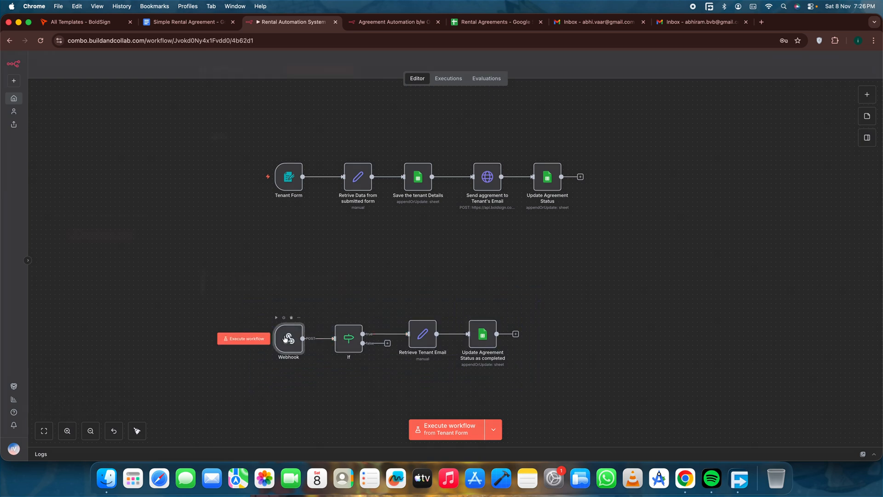
click(50, 61)
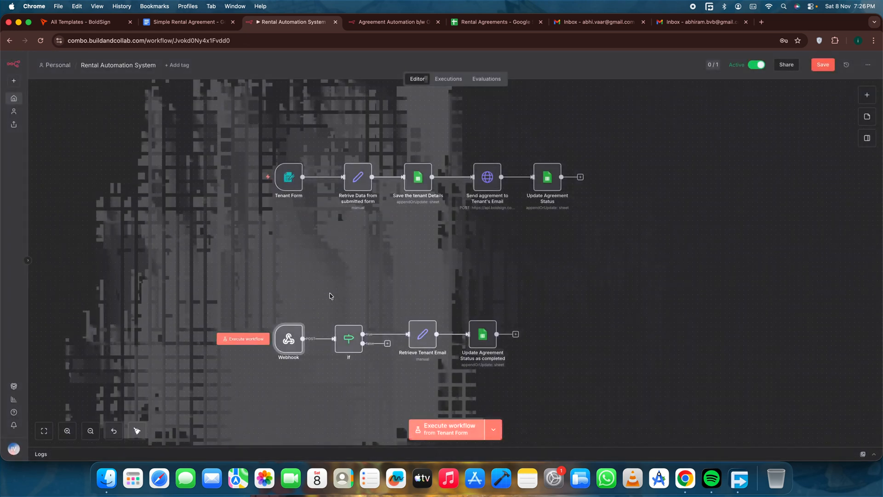
double_click(287, 340)
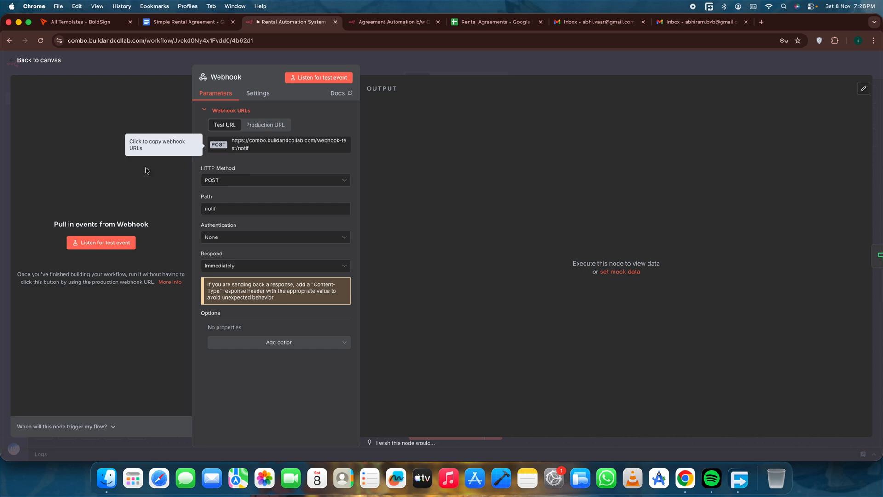
click(54, 62)
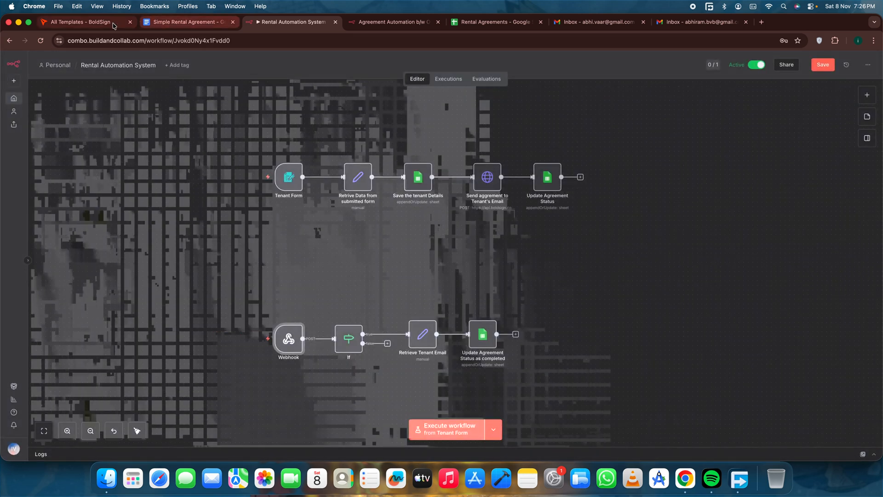
Switch to BoldSign, open a new webhook form from the API webhooks page, and review its name and publish URL fields.
click(83, 24)
click(42, 317)
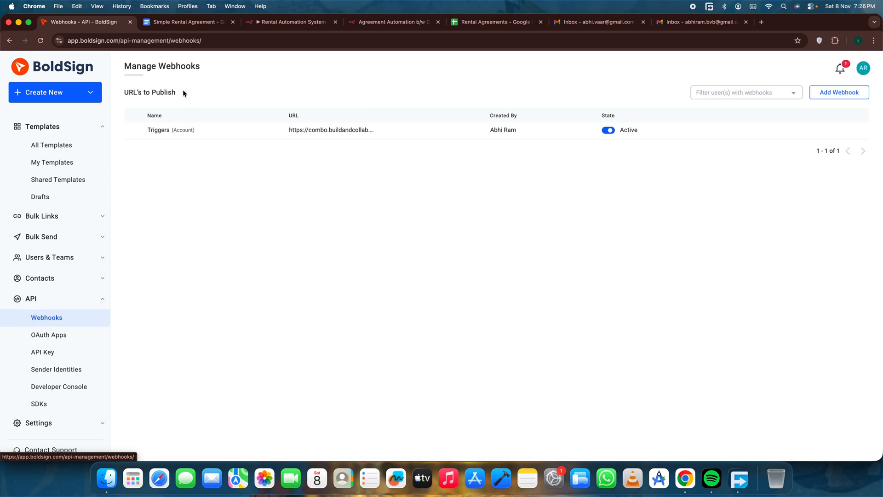
click(844, 93)
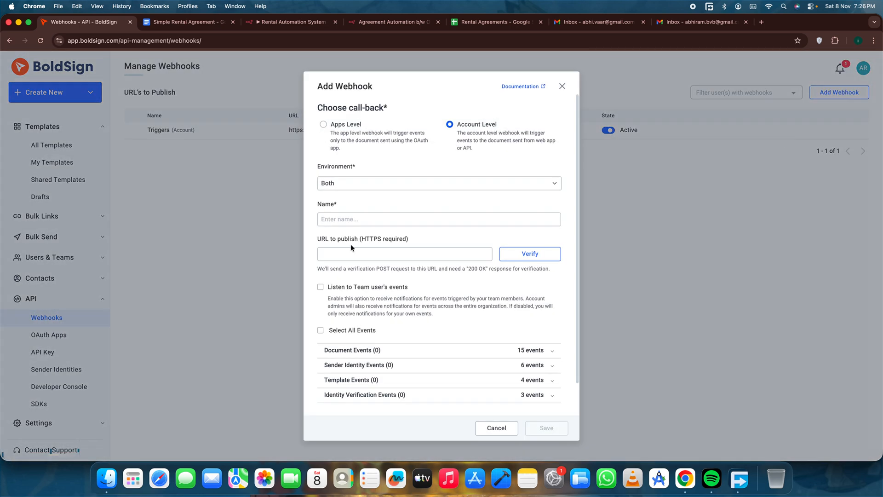
scroll(350, 244, down, 1)
click(366, 219)
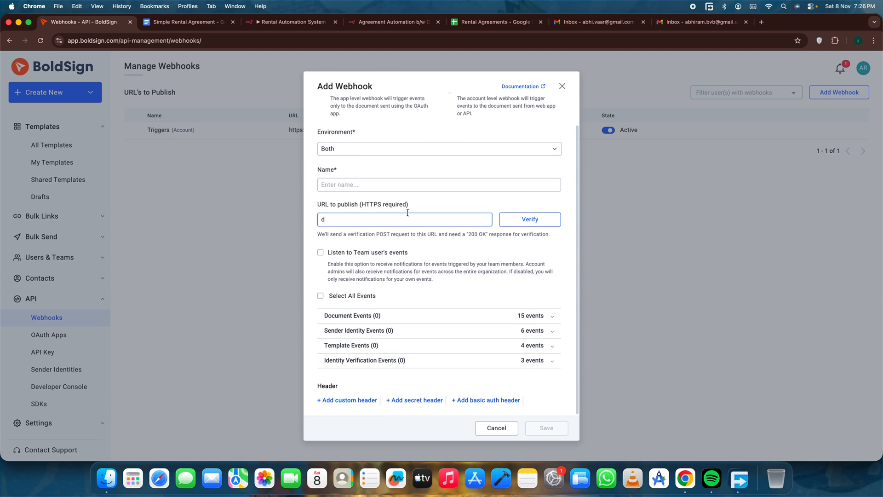
click(371, 191)
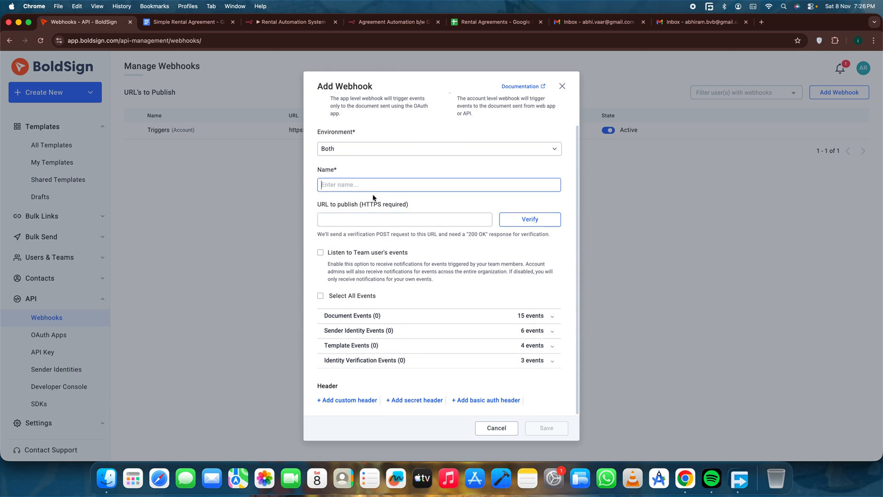
click(361, 236)
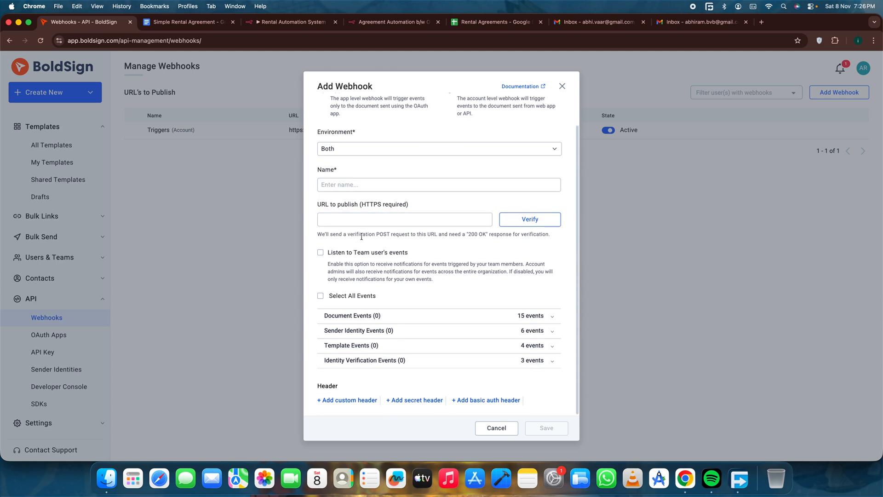
Expand the document events in the new webhook form and select the Completed event.
click(367, 315)
scroll(396, 310, down, 1)
scroll(397, 310, down, 3)
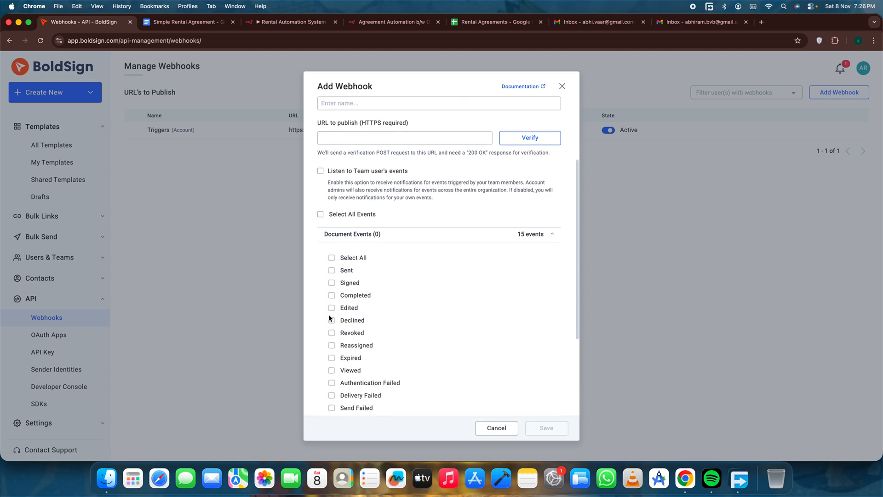
click(332, 297)
scroll(406, 155, up, 2)
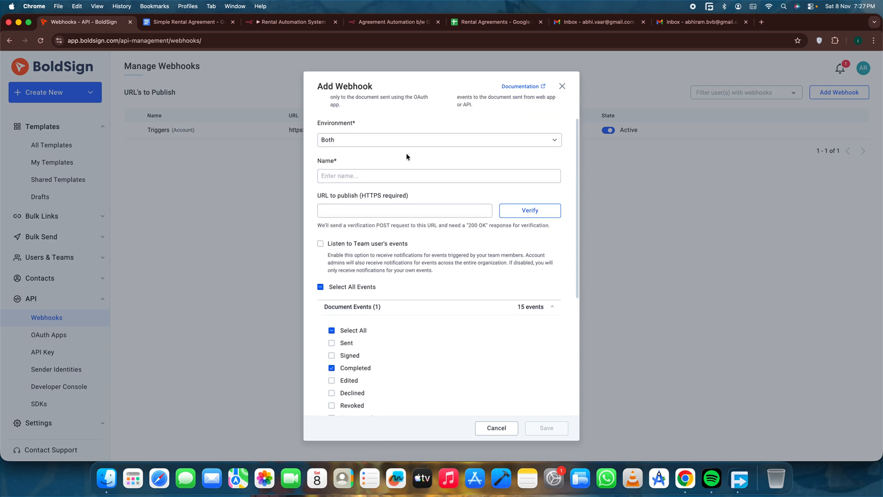
Switch back to the n8n workflow and box-select the Webhook flow's nodes to point out what the event triggers.
click(290, 21)
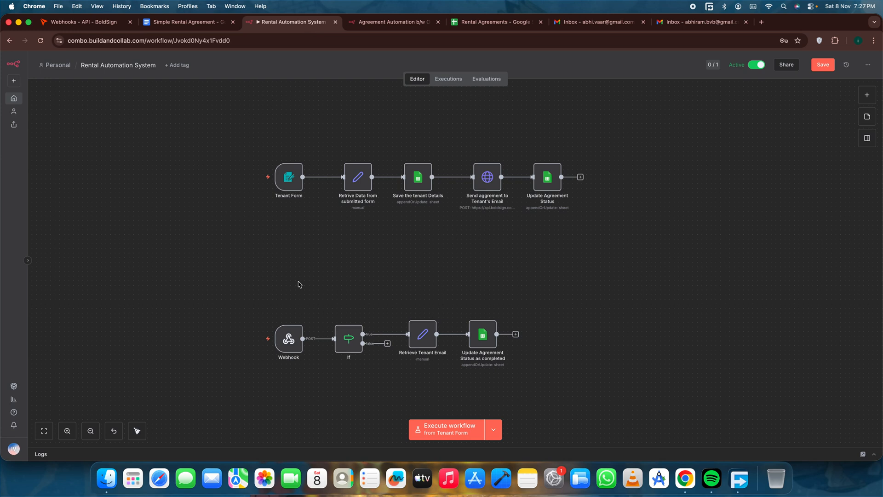
drag(180, 289, 571, 399)
click(626, 362)
mouse_move(289, 339)
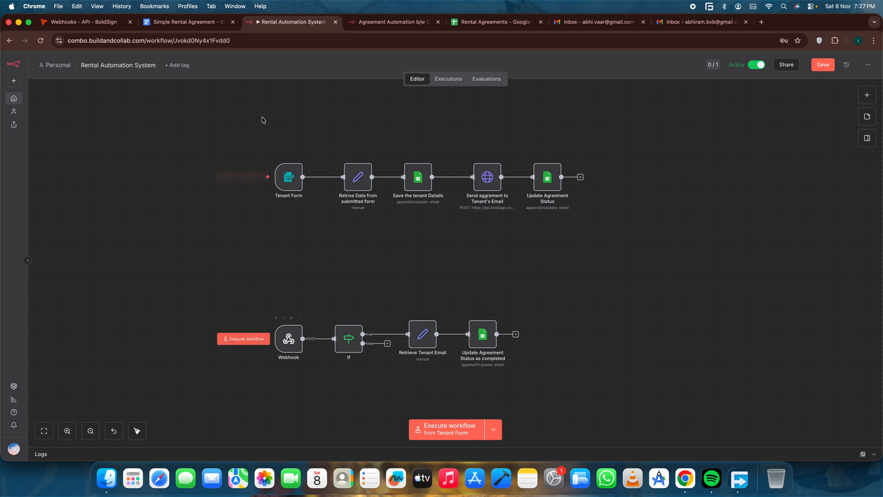
Return to BoldSign's Add Webhook form and compare the Signed and Completed document events, switching Signed on and off again.
click(201, 22)
click(83, 21)
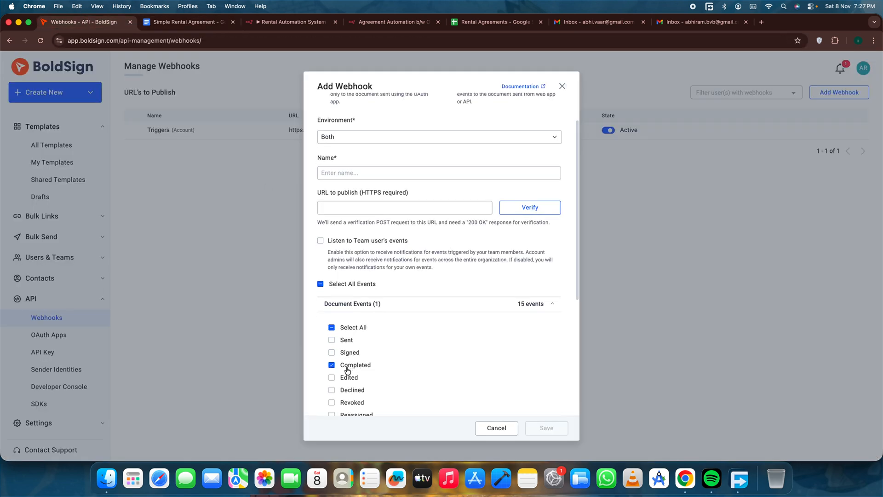
scroll(348, 370, down, 1)
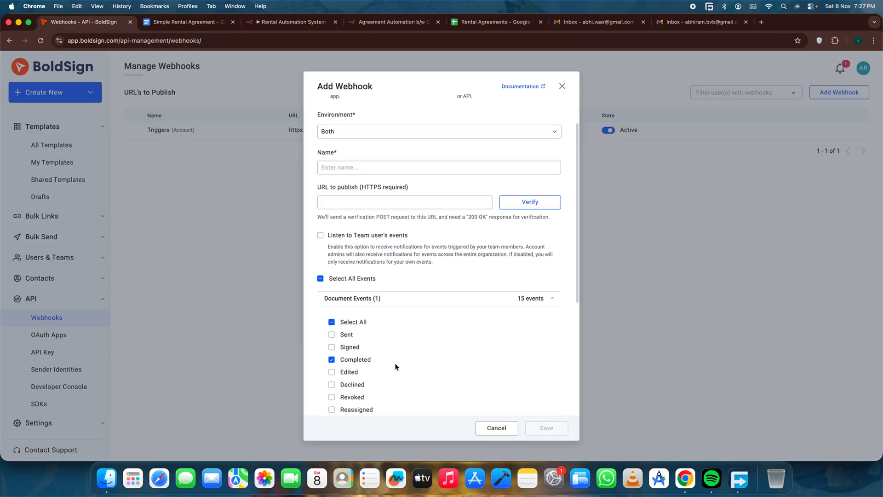
scroll(348, 315, down, 3)
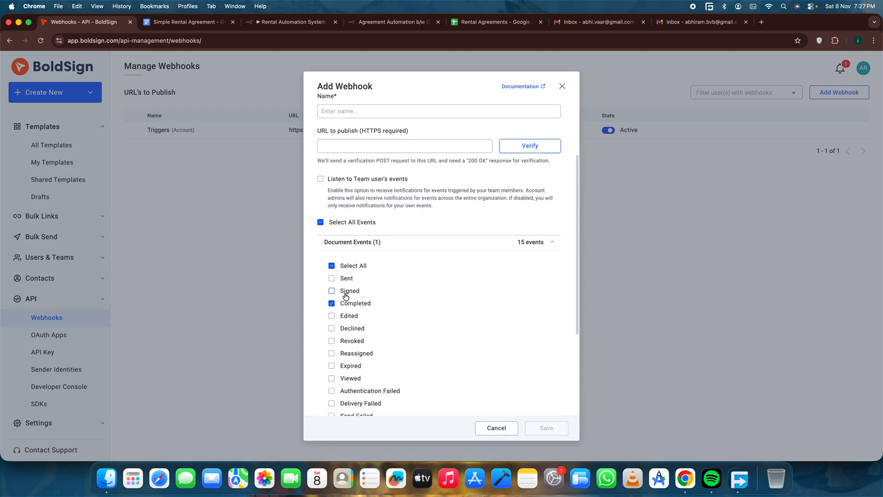
click(346, 293)
click(345, 294)
Close the Add Webhook form without saving and review the existing Triggers webhook entry and its URL.
click(562, 86)
drag(123, 128, 476, 139)
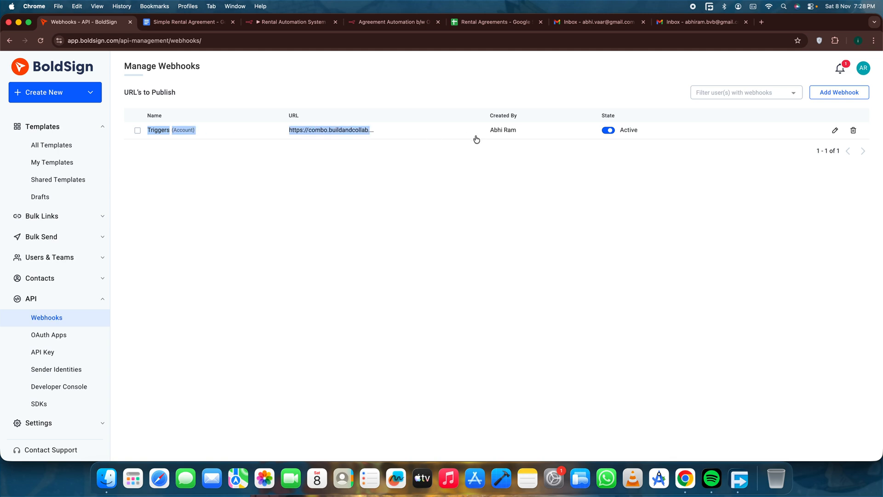
click(134, 171)
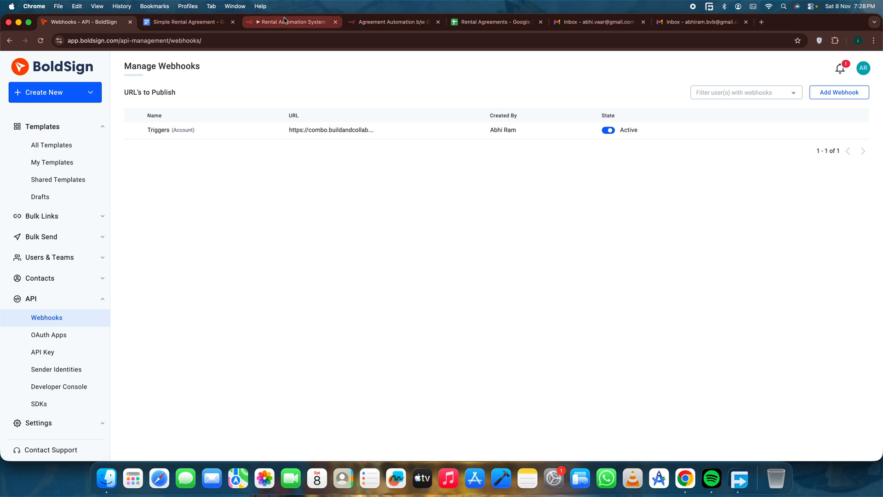
Switch to n8n, examine the If node's condition comparing the x-boldsign-event header with Completed, and return to the canvas.
click(285, 20)
double_click(341, 340)
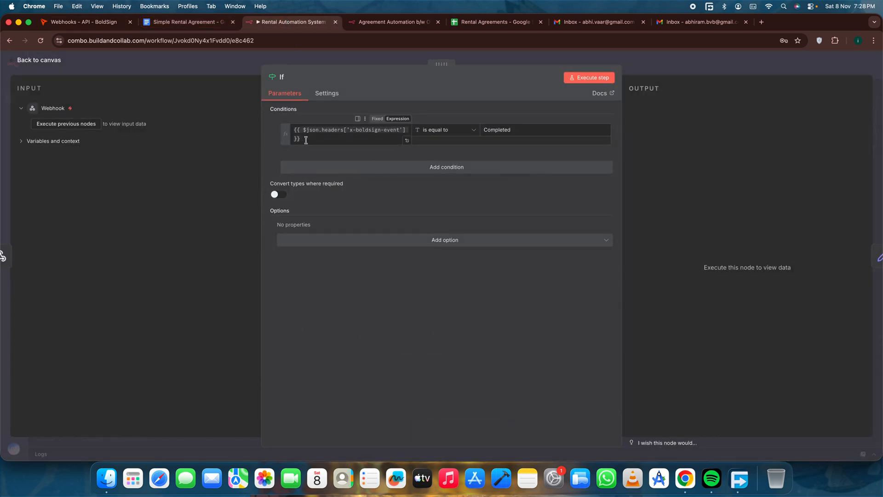
click(306, 140)
click(325, 138)
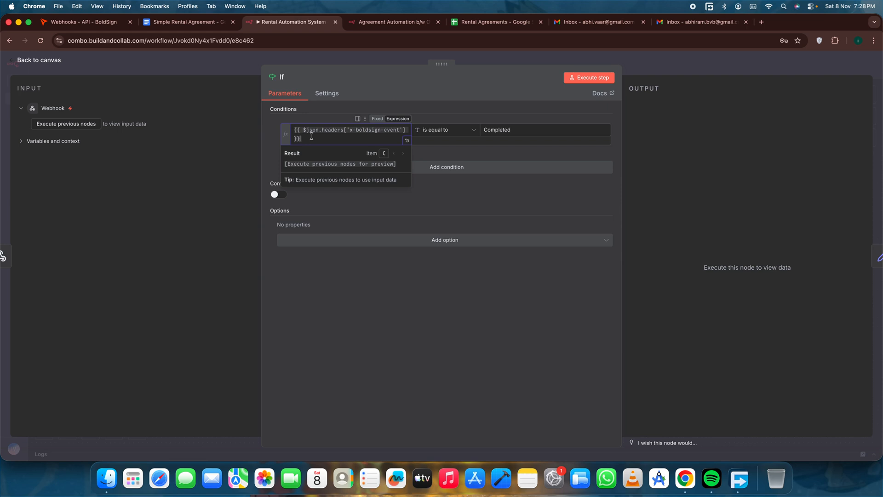
click(535, 129)
click(527, 134)
drag(527, 133, 478, 135)
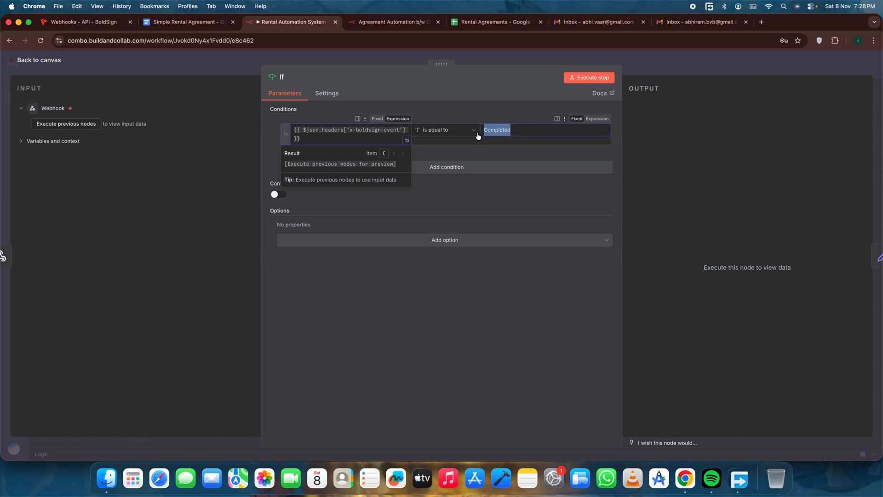
click(526, 130)
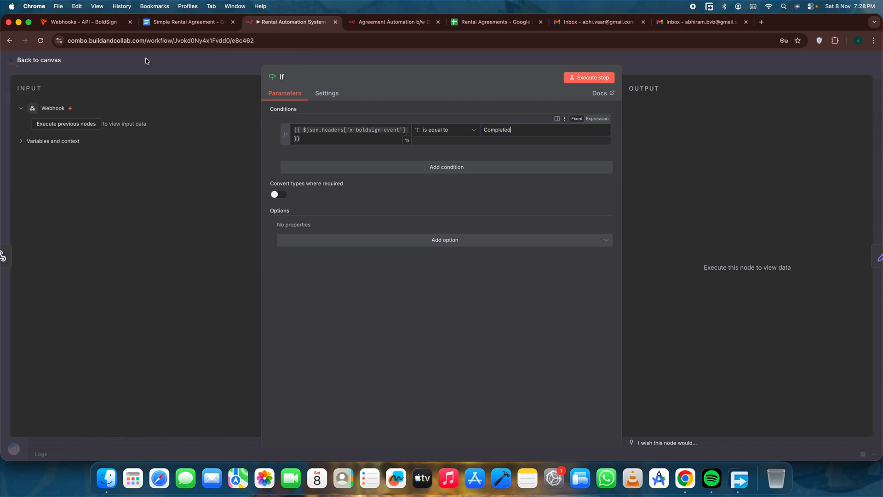
click(45, 60)
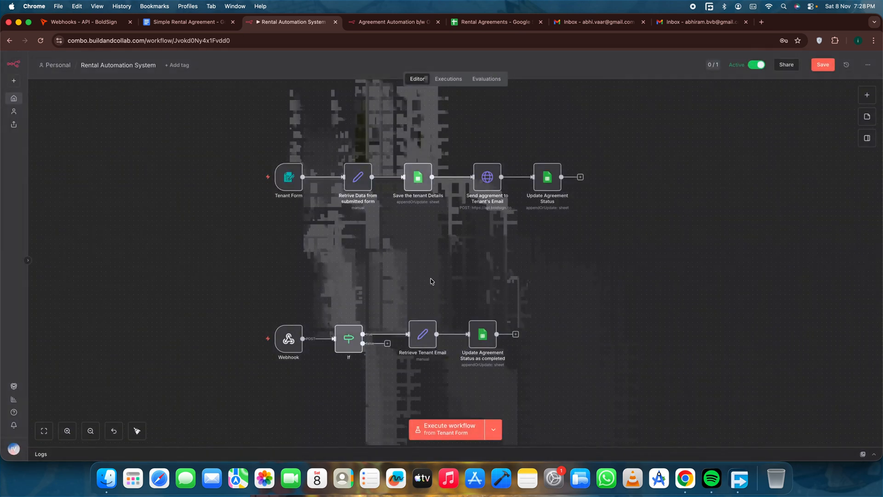
Examine the Retrieve Tenant Email node's signerEmail expression for the Tenent role and its Webhook input, and return to the canvas.
double_click(421, 341)
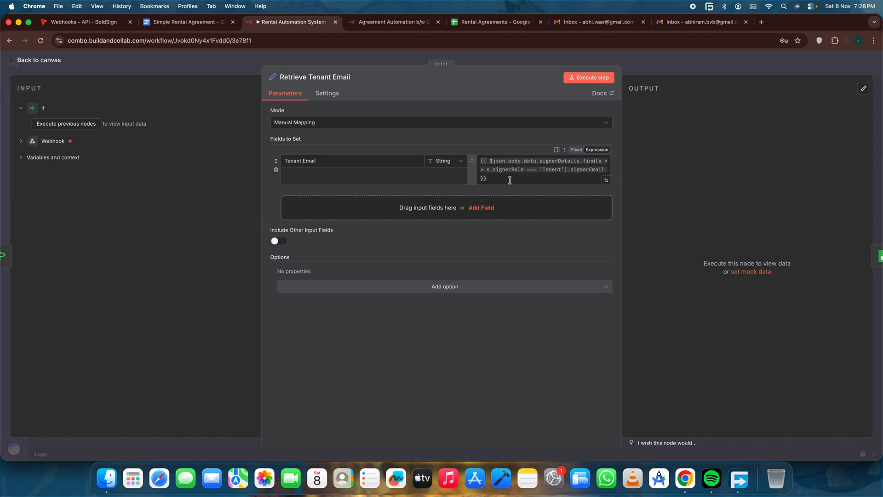
drag(492, 179, 480, 159)
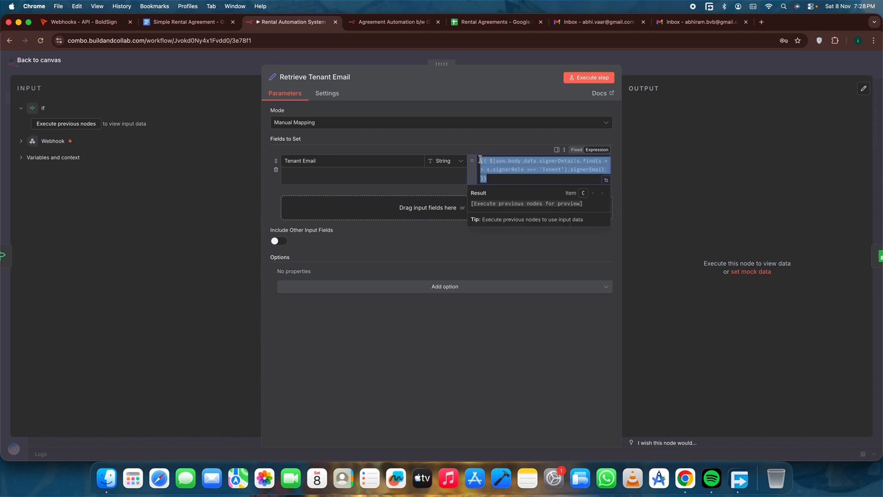
click(504, 181)
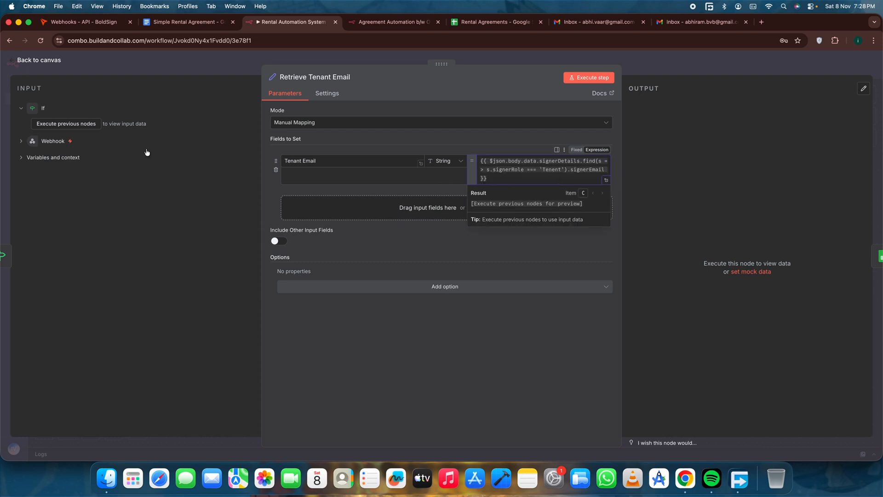
click(21, 142)
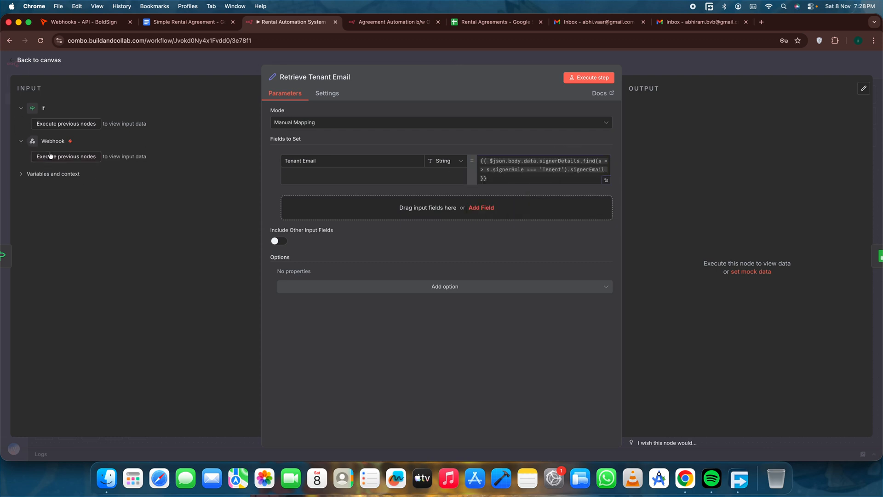
click(37, 60)
Examine the Update Agreement Status as completed node's Tenant Email matching against the Rental Agreements sheet's agreement status, and return to the canvas.
double_click(486, 338)
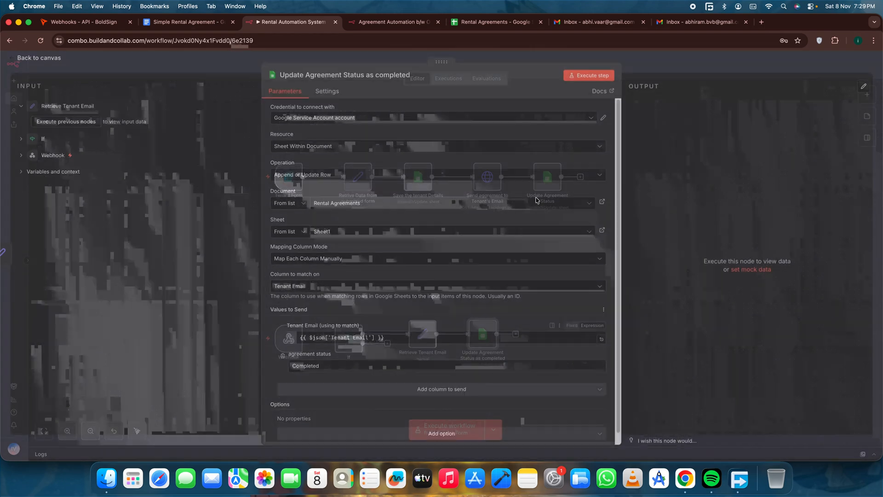
click(494, 22)
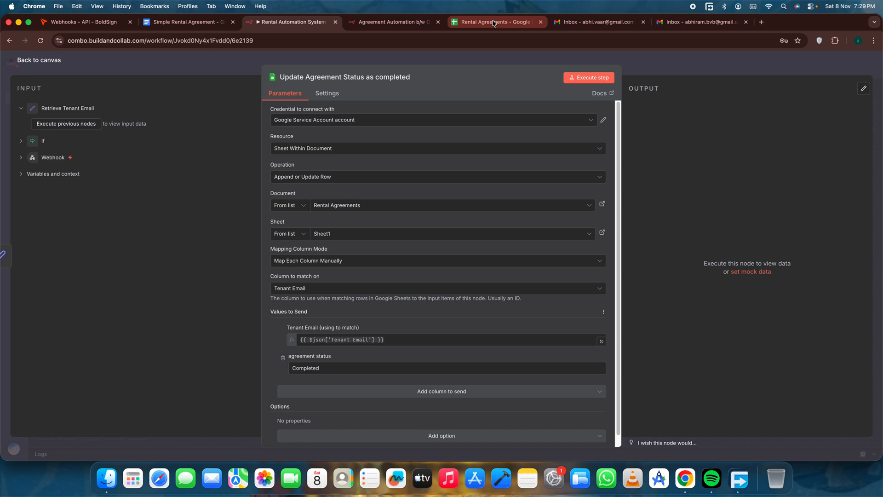
click(291, 121)
click(417, 134)
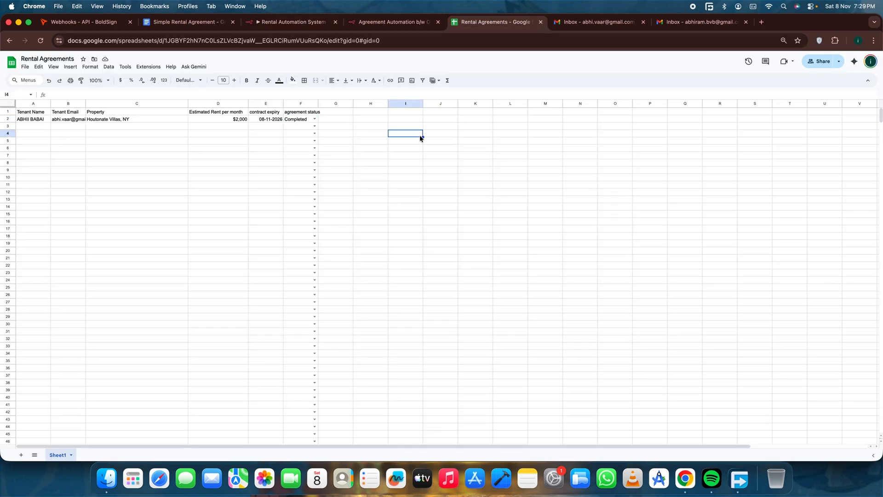
click(302, 121)
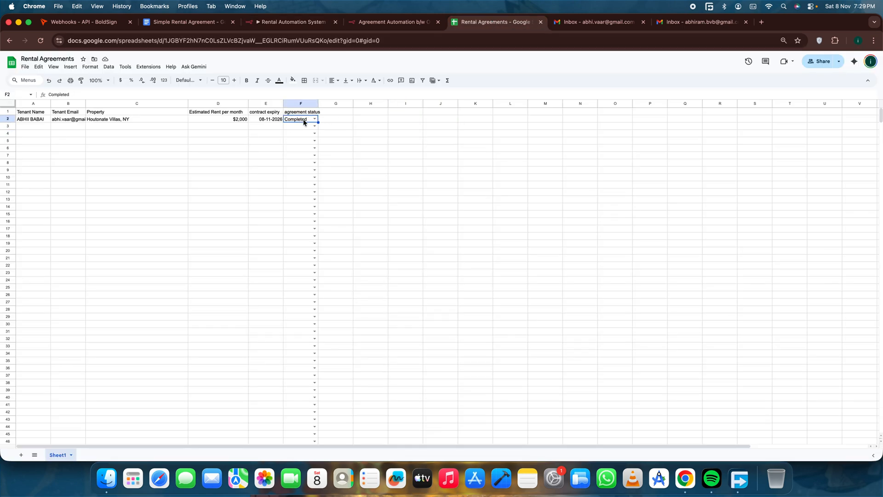
click(382, 23)
click(288, 22)
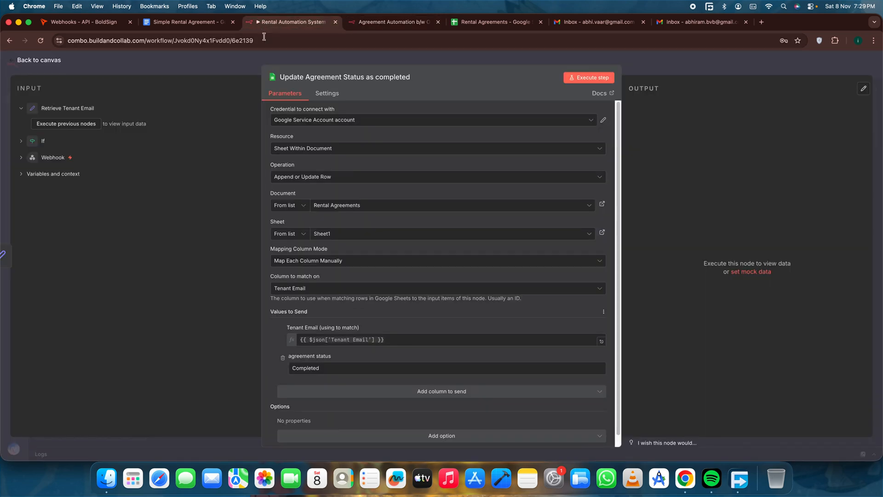
click(44, 61)
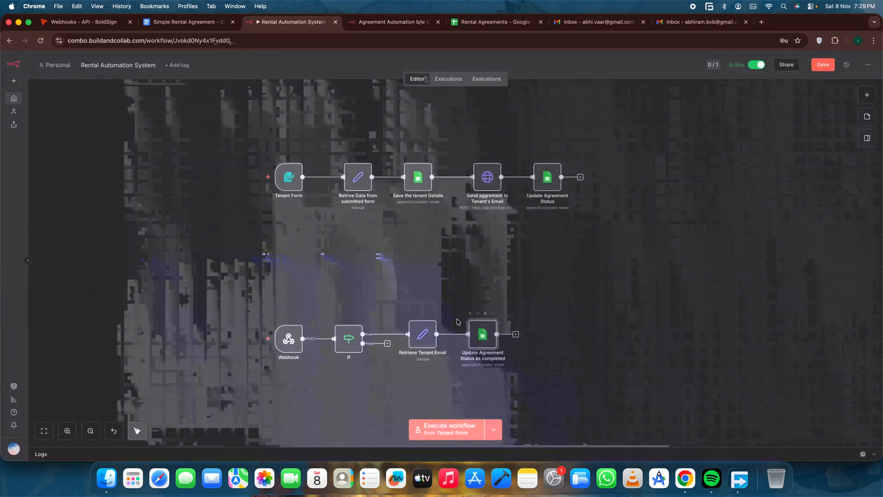
Recheck the Tenant Email expression in the Retrieve Tenant Email node and return to the canvas.
double_click(426, 336)
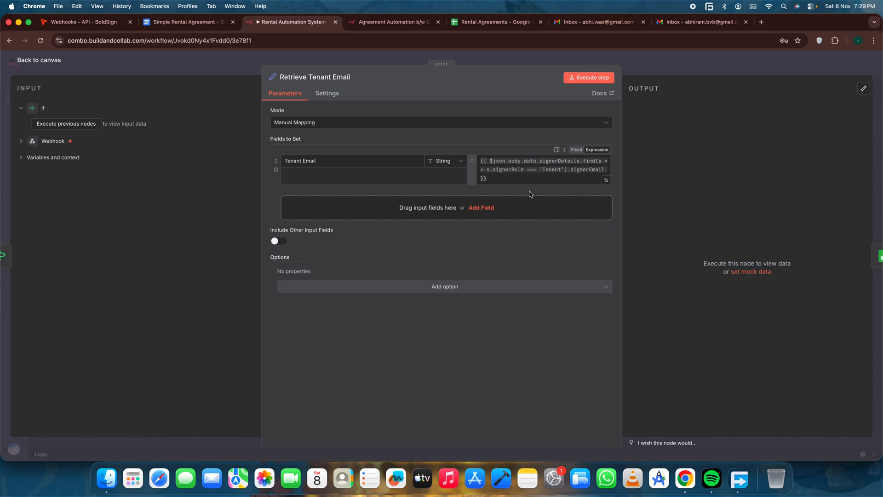
click(540, 175)
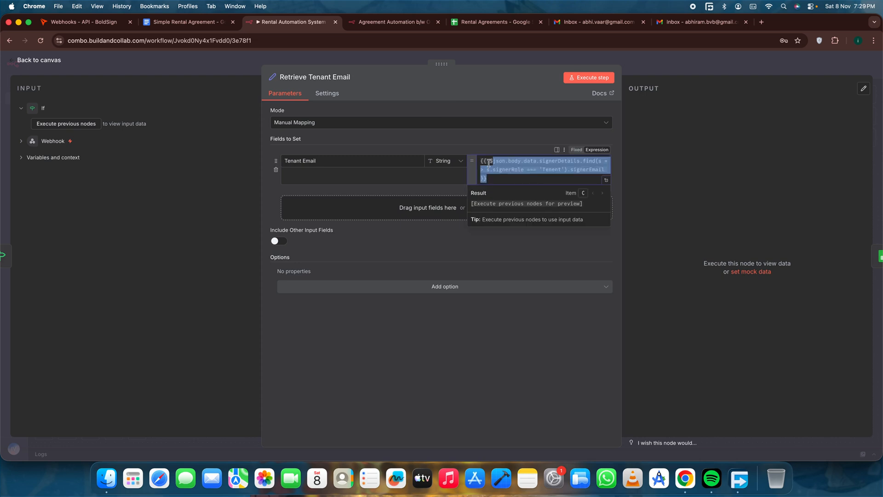
click(48, 64)
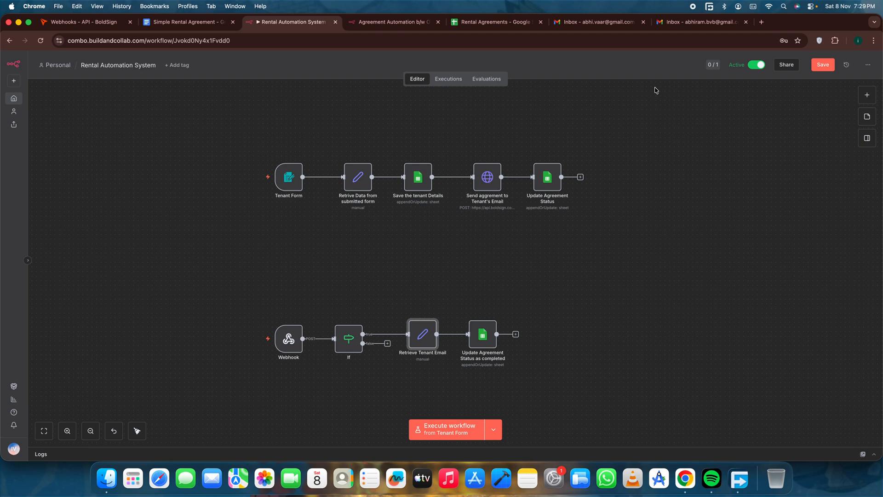
Reload the workflow, discarding unsaved changes, and move the Telegram Trigger and AI Agent branch closer to the tenant and webhook flows.
key(super+r)
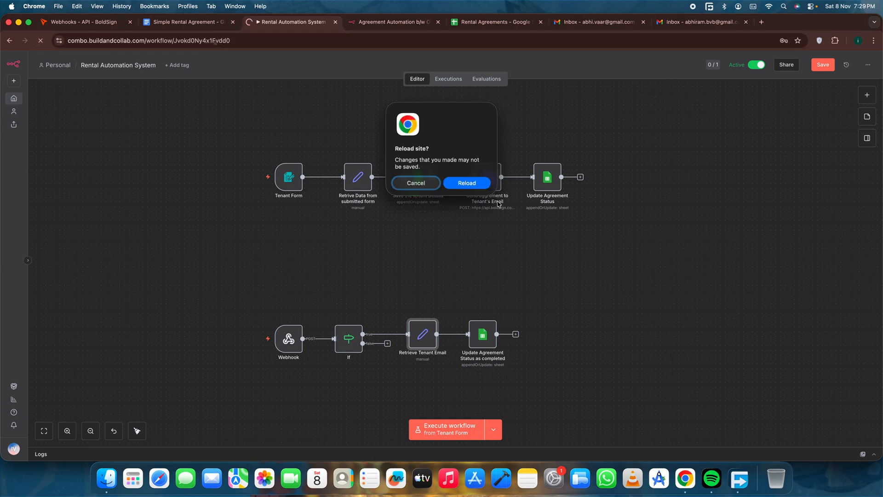
click(470, 183)
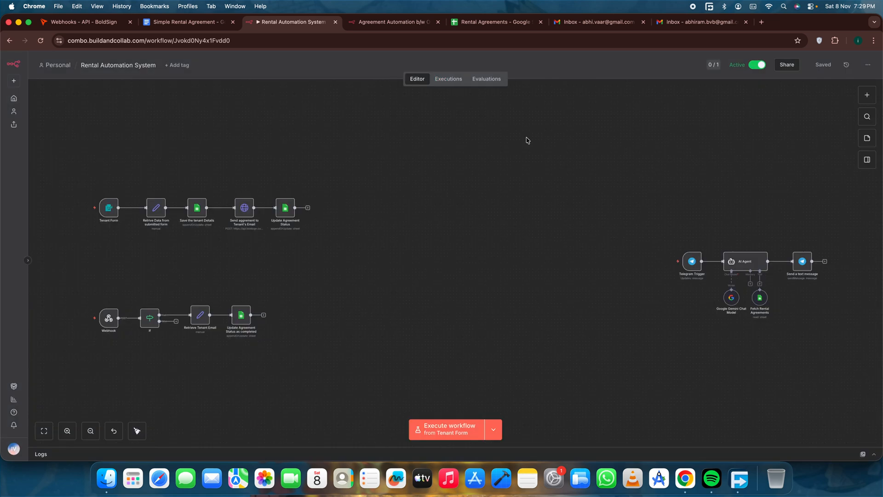
drag(598, 182, 839, 353)
drag(771, 266, 471, 266)
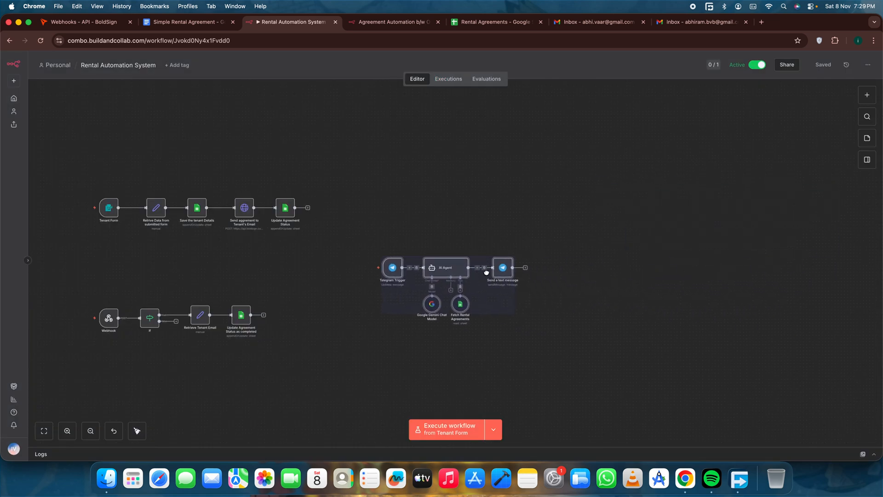
click(444, 180)
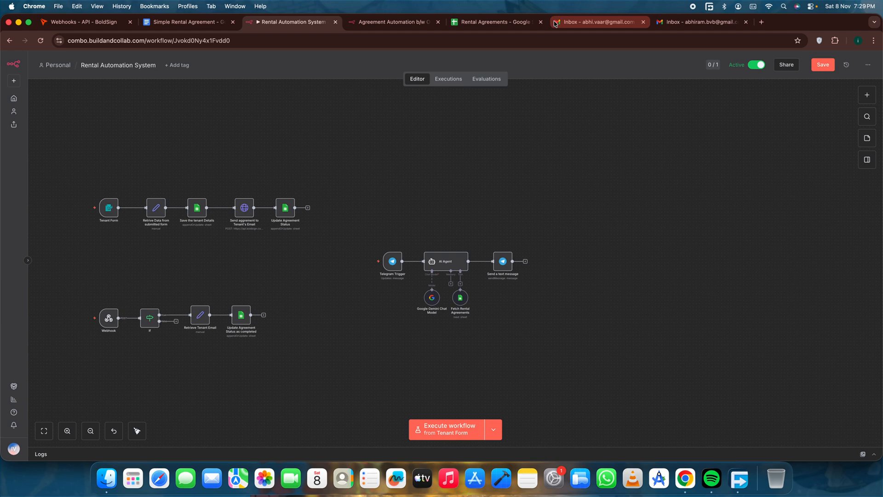
Review the tenant record in the Rental Agreements sheet and return to the Rental Automation System workflow.
click(492, 22)
mouse_move(3, 119)
mouse_down()
mouse_move(7, 251)
mouse_move(7, 126)
mouse_up()
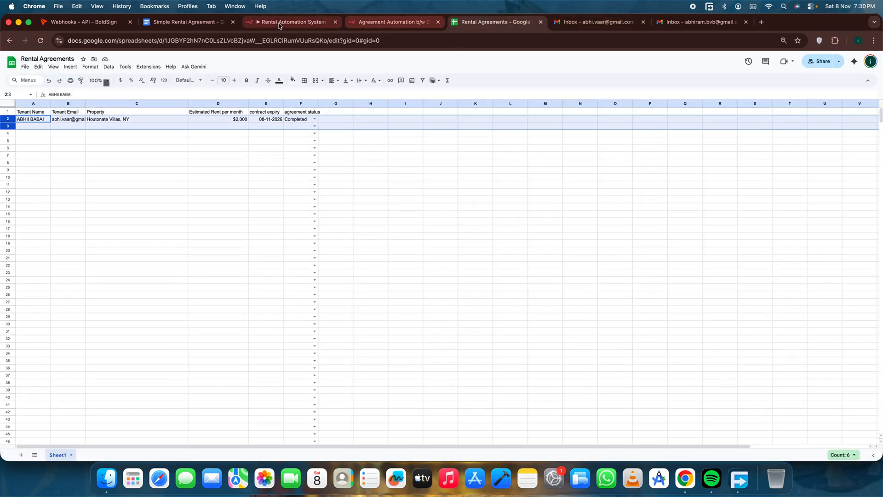
click(289, 22)
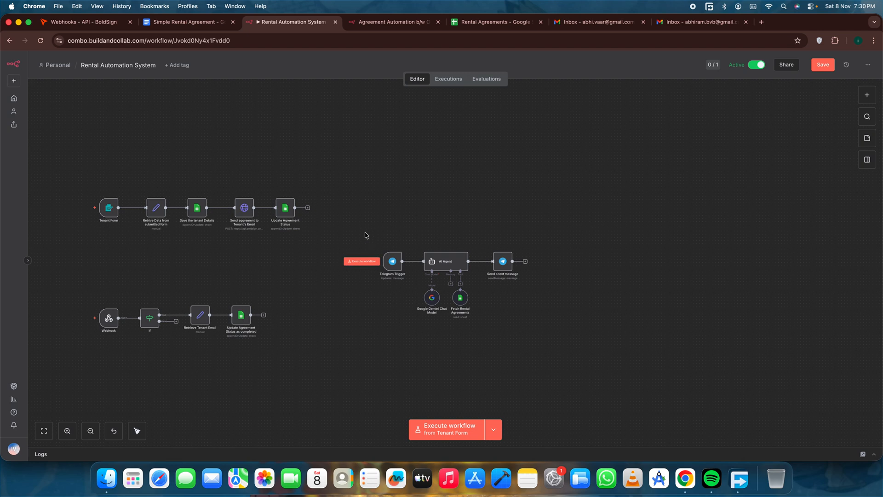
Reposition the Telegram AI Agent branch beside the two rental agreement flows so all three fit in one view.
drag(366, 236, 569, 338)
drag(479, 288, 434, 288)
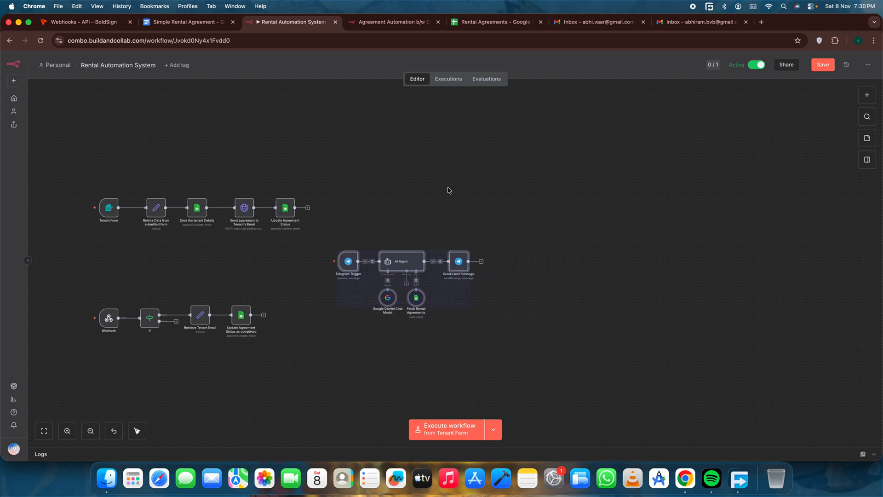
click(449, 189)
drag(443, 189, 564, 187)
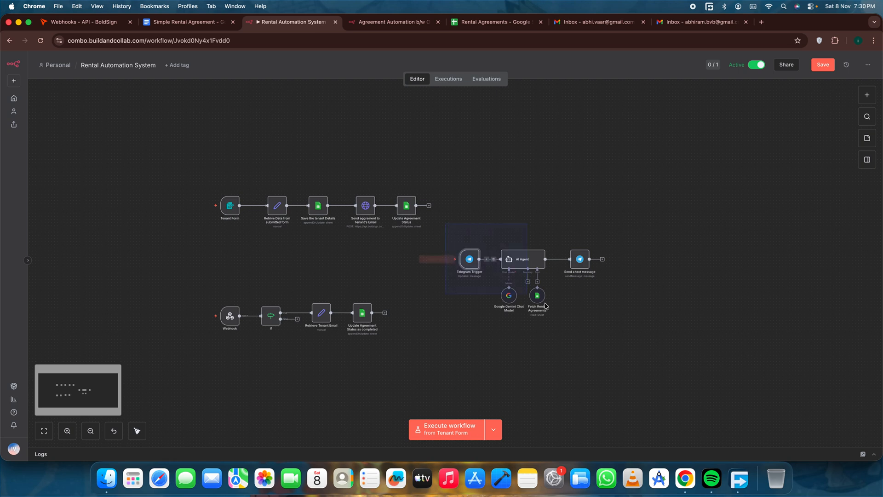
drag(539, 292, 564, 279)
click(535, 198)
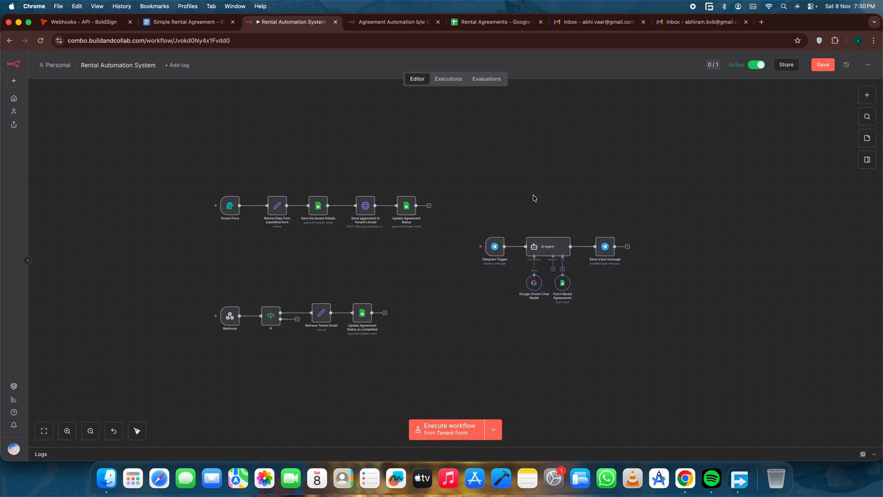
Examine the AI Agent's expanded prompt about rental agreement queries, return to the canvas and select its Fetch Rental Agreements tool.
double_click(534, 247)
click(608, 191)
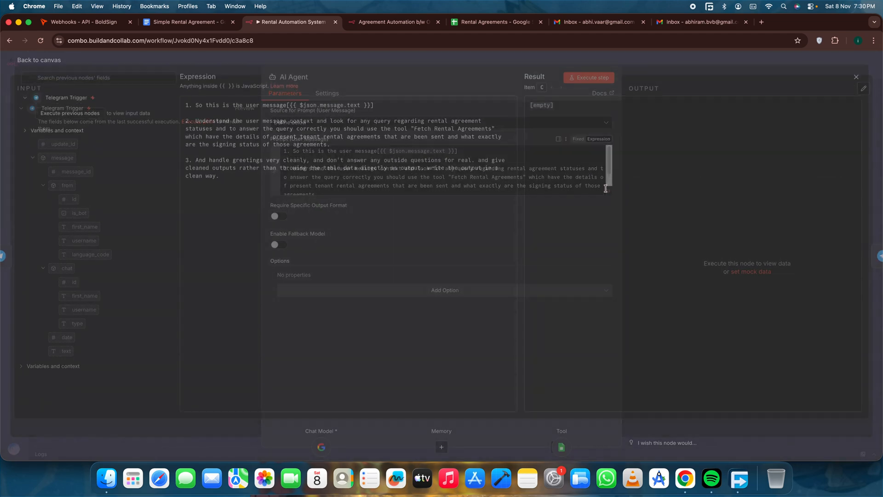
drag(253, 204, 185, 100)
click(297, 206)
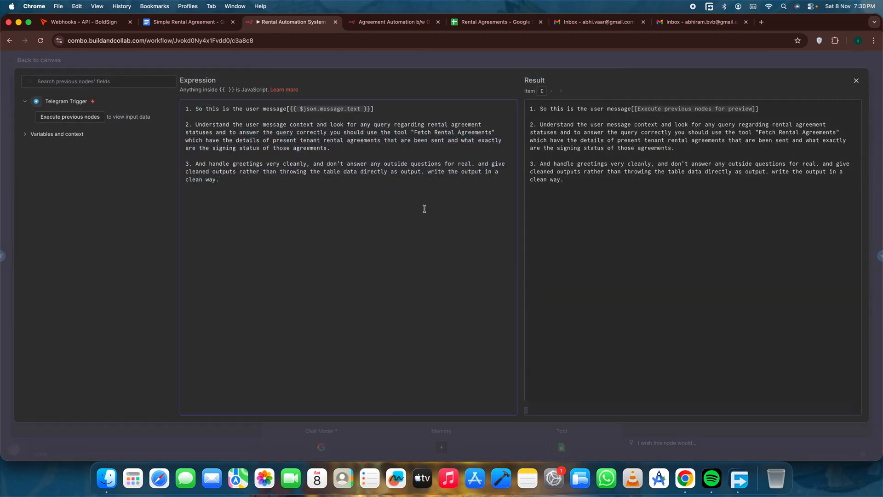
click(40, 60)
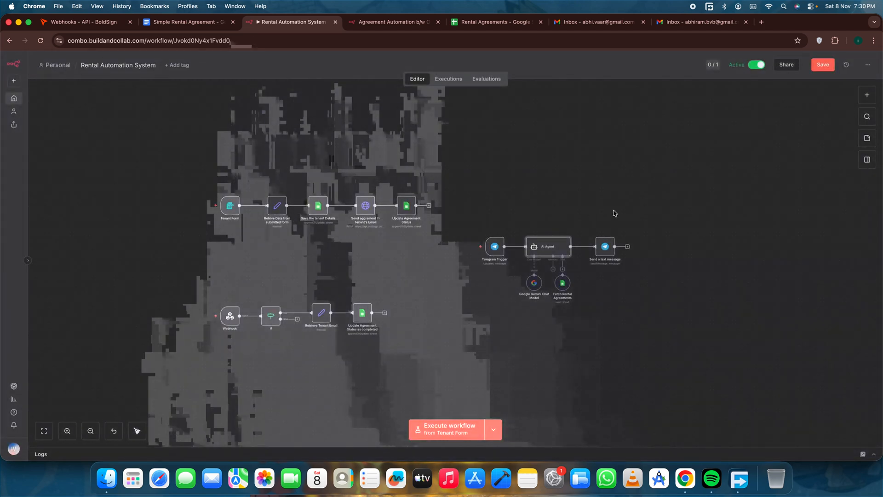
click(564, 282)
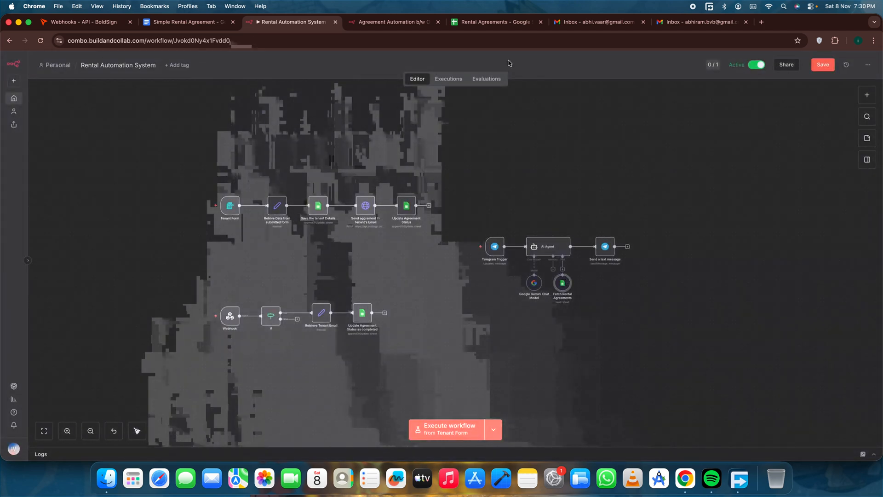
Switch to the Rental Agreements sheet and clear the tenant record in row 2.
click(501, 25)
click(55, 58)
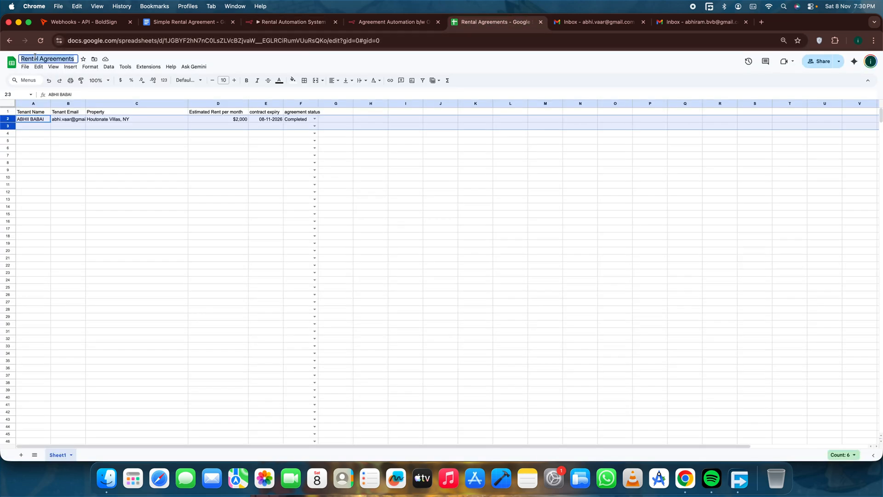
click(170, 210)
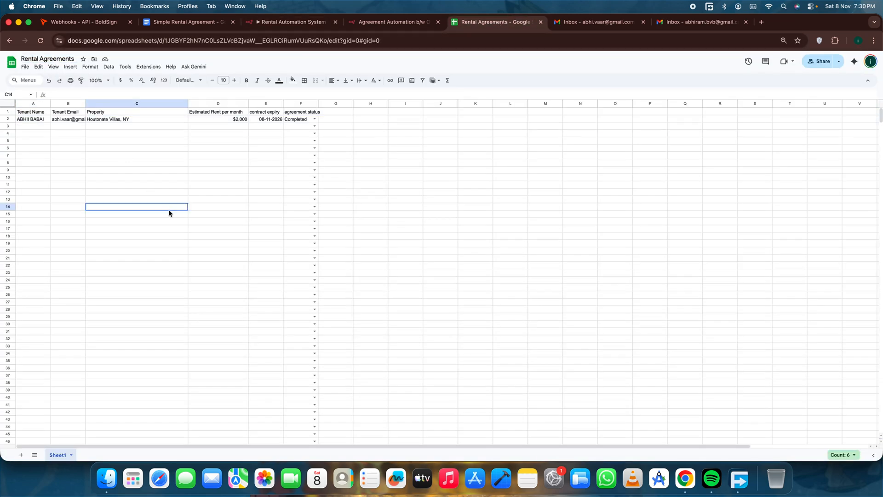
click(9, 118)
key(BackSpace)
click(68, 192)
Switch to the Agreement Automation b/w Owner & Tenant form and reload it.
click(386, 23)
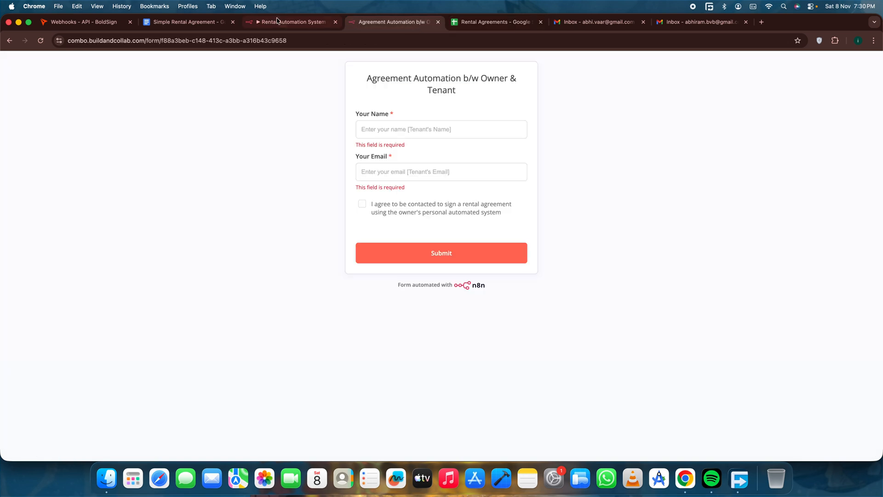
click(278, 23)
click(197, 24)
click(268, 24)
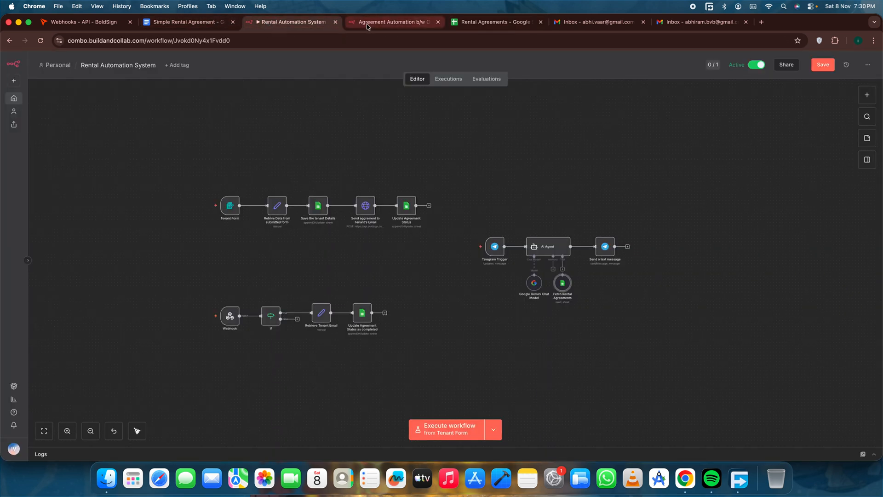
click(389, 22)
click(394, 134)
key(super+r)
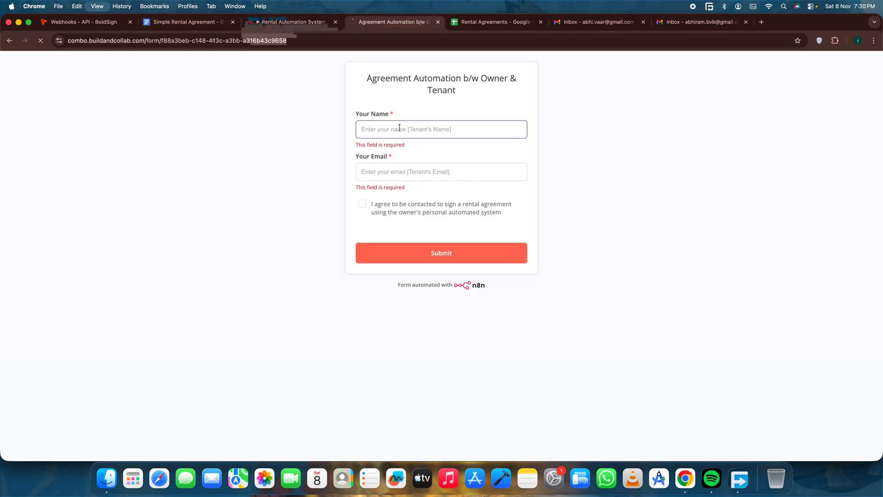
Fill in the tenant's name and email, and agree to be contacted to sign a rental agreement.
click(428, 132)
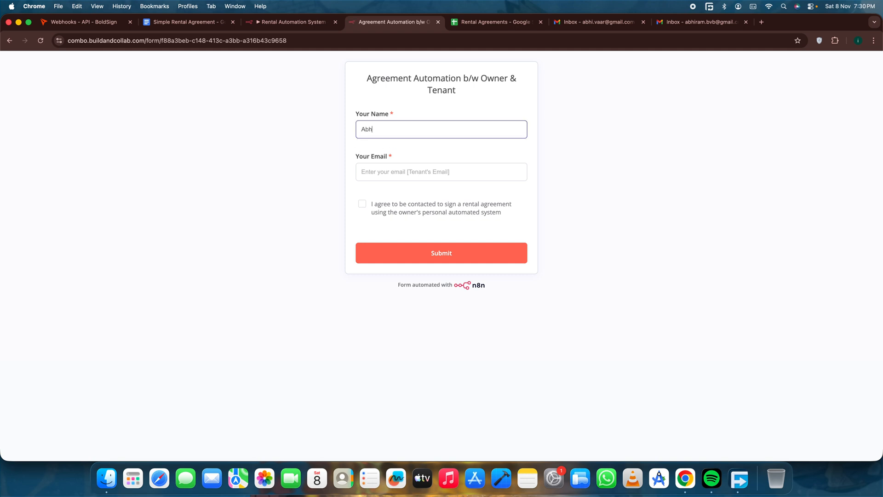
key(Tab)
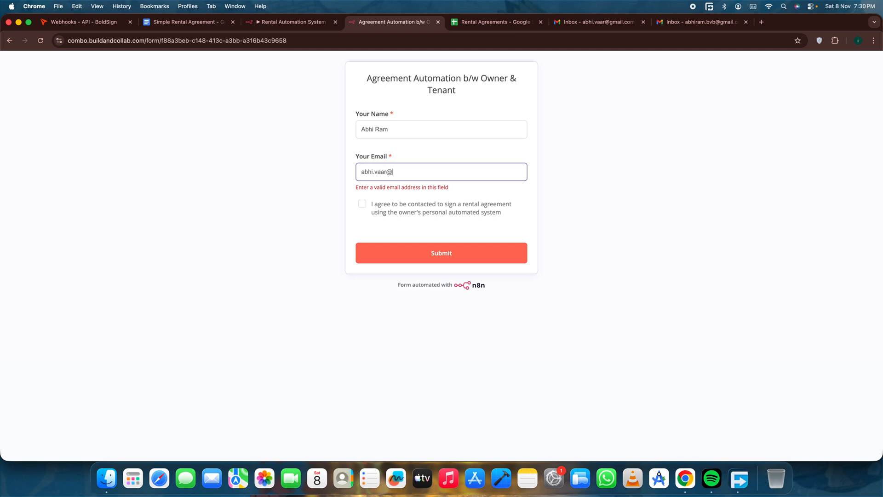
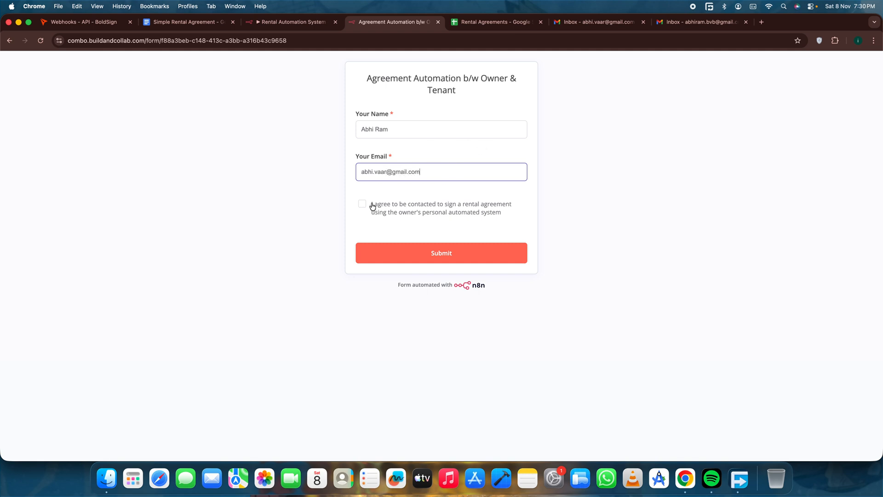
click(372, 205)
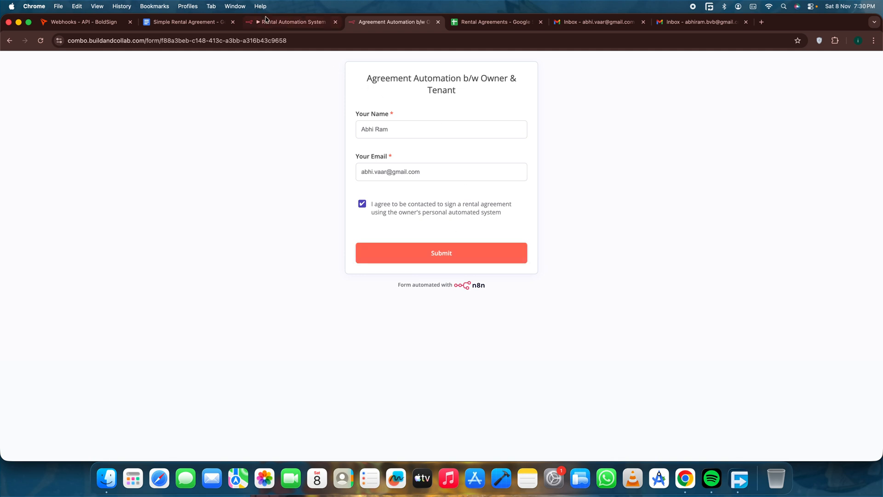
Open the Rental Automation System's execution history, return to the tenant form and submit it.
click(290, 22)
click(450, 81)
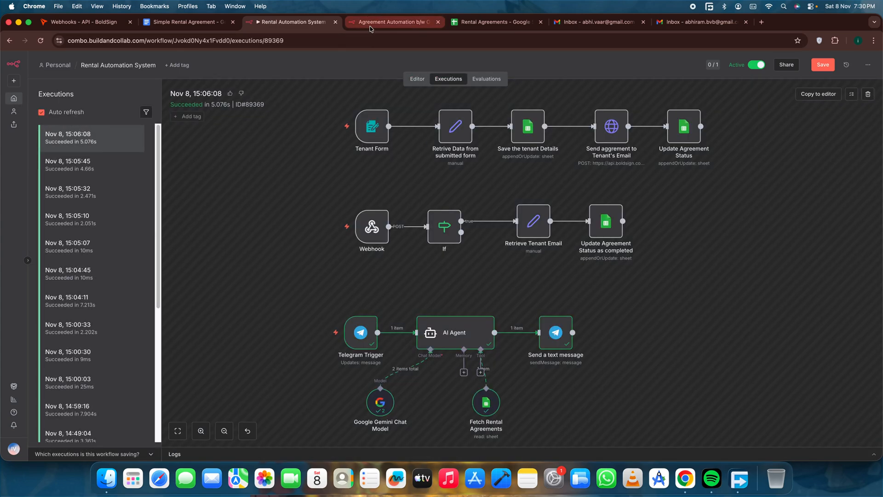
click(370, 27)
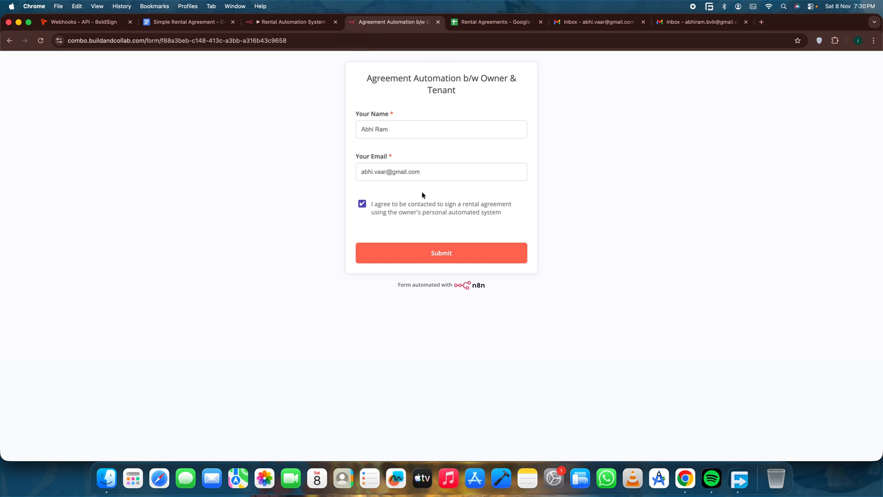
click(414, 255)
Return to n8n's execution history and examine the Nov 8, 19:31:01 run.
click(295, 23)
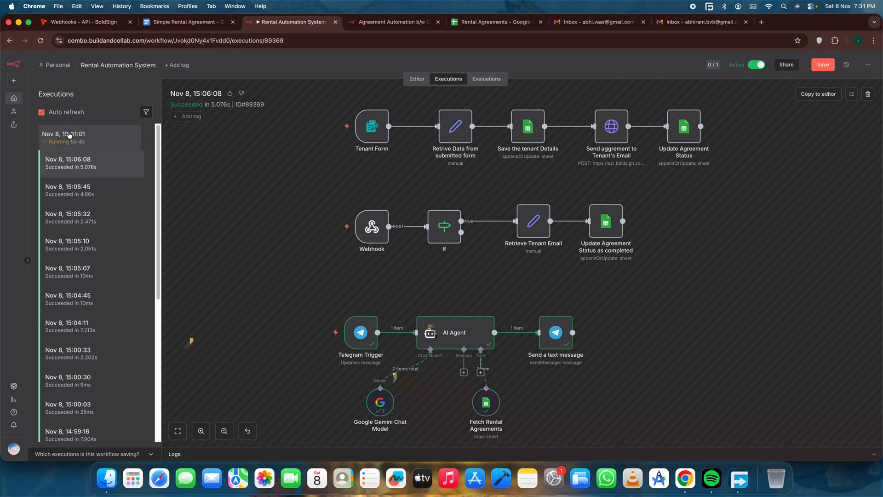
click(87, 137)
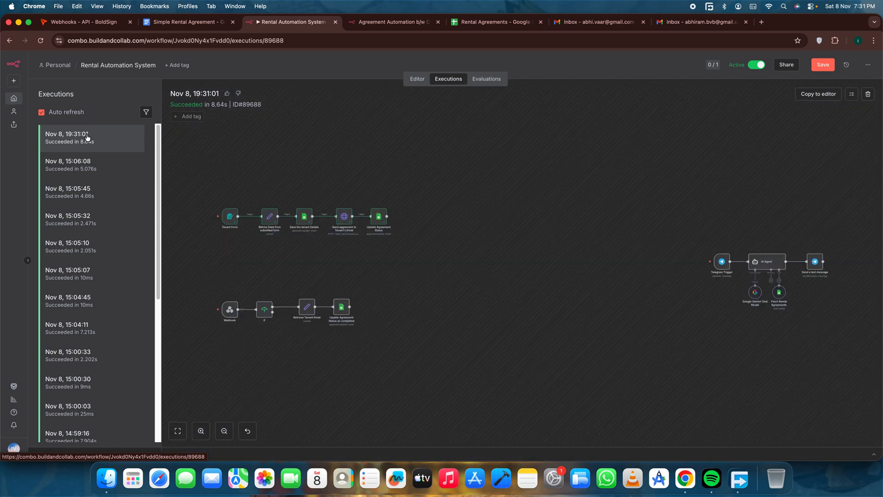
Examine the executed nodes from Tenant Form to Update Agreement Status in the Nov 8, 19:31:01 run.
scroll(412, 298, up, 5)
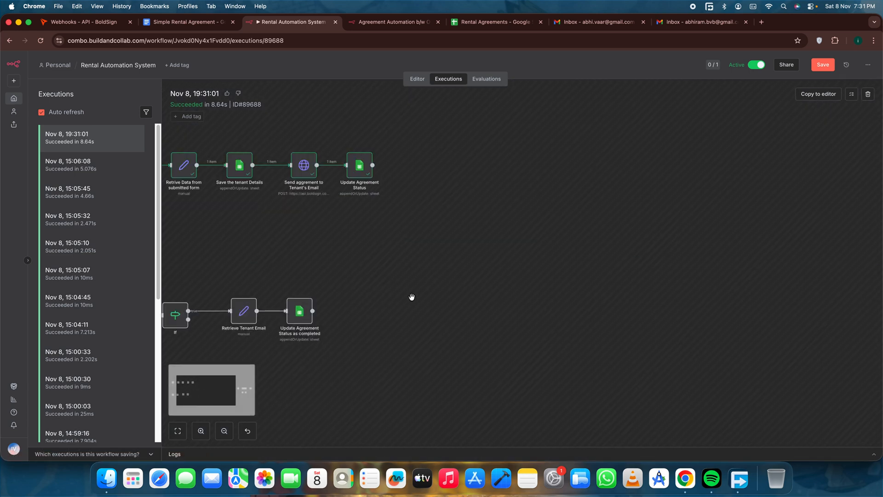
drag(350, 263, 530, 313)
scroll(457, 292, up, 3)
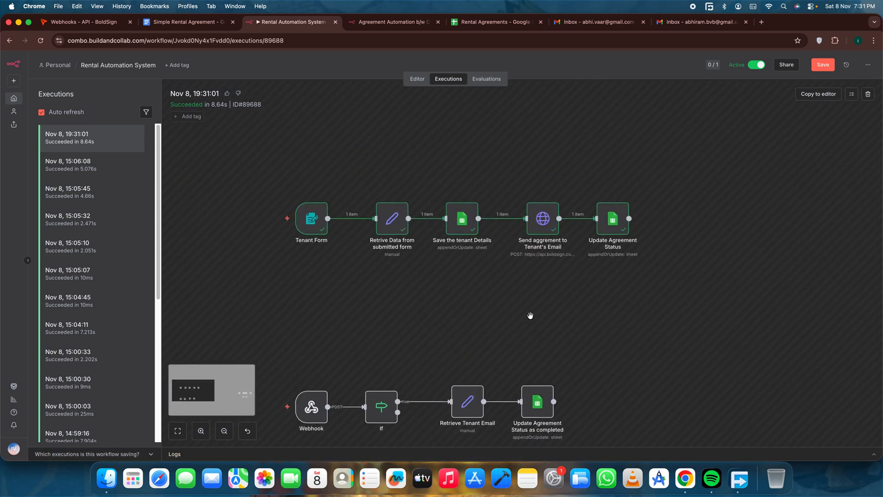
drag(246, 147, 699, 303)
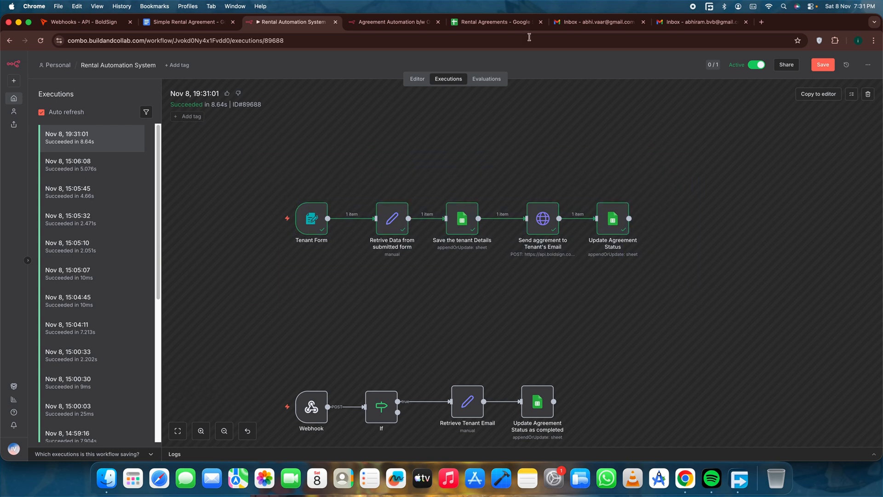
Switch to the Rental Agreements sheet and check the new tenant row's agreement status and its available options.
click(496, 21)
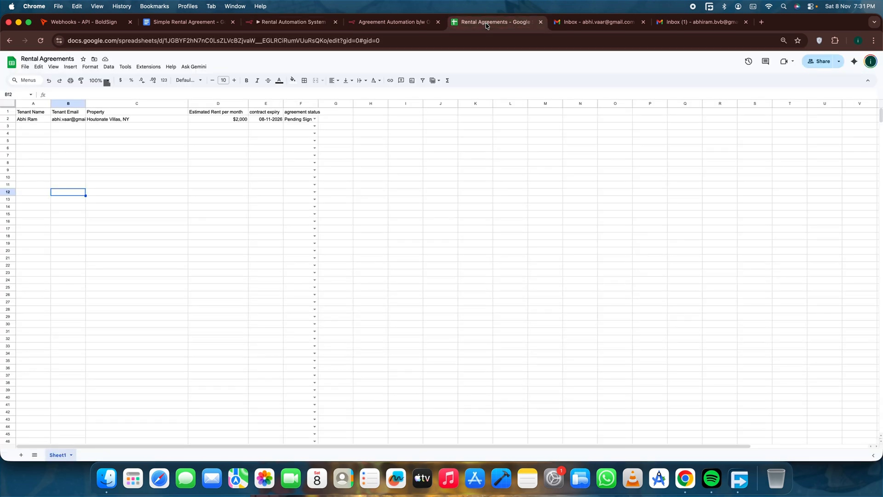
click(273, 26)
click(477, 25)
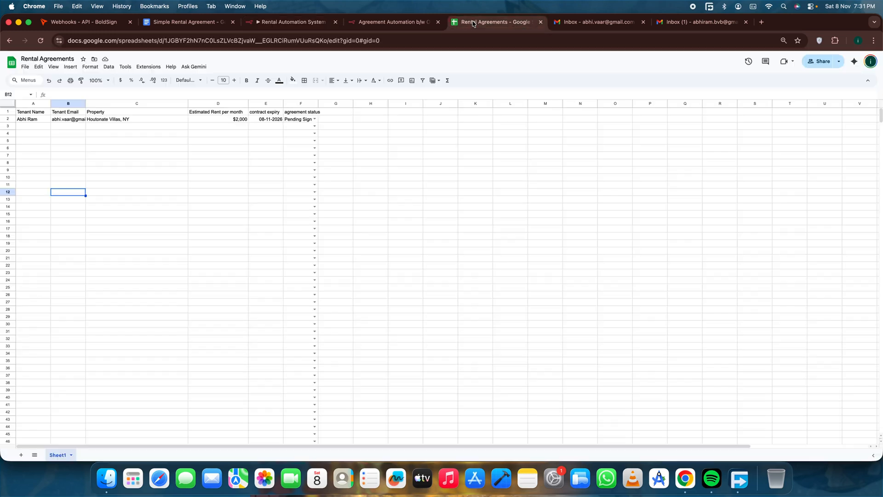
double_click(293, 120)
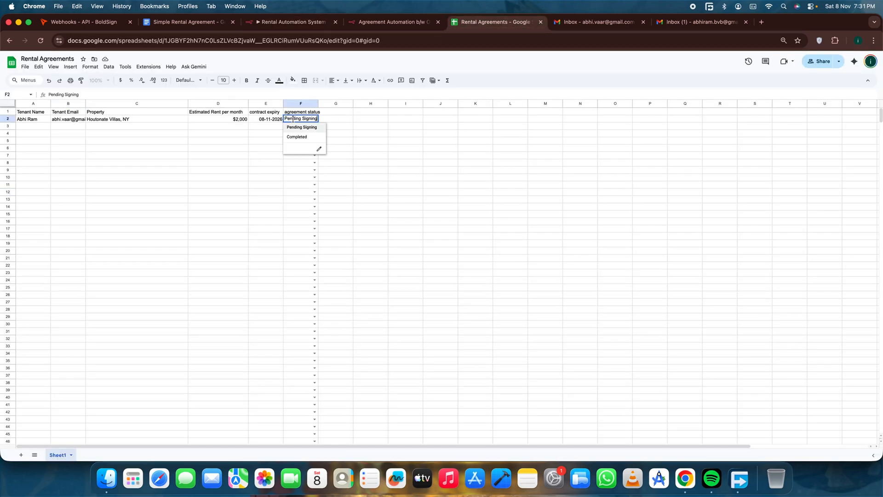
click(425, 156)
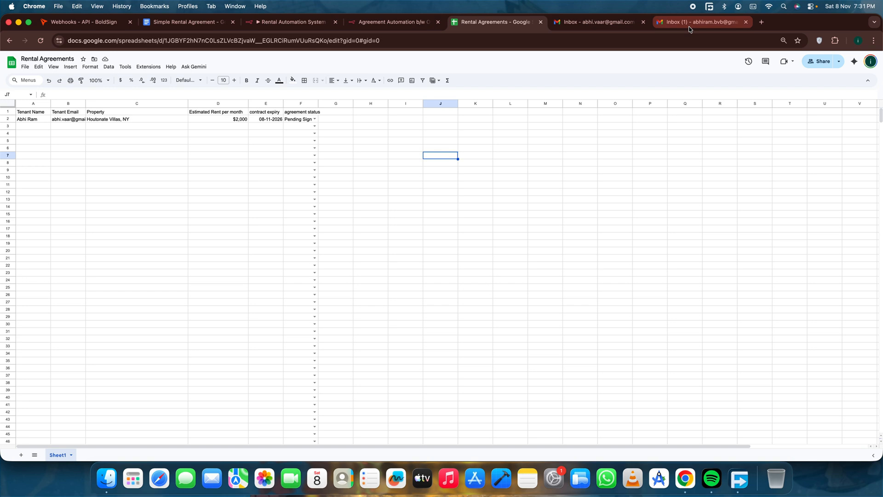
Open BoldSign's signature request from the owner's Gmail inbox, start reviewing the document and accept the Electronic Signature Disclosure Terms.
click(689, 27)
click(184, 132)
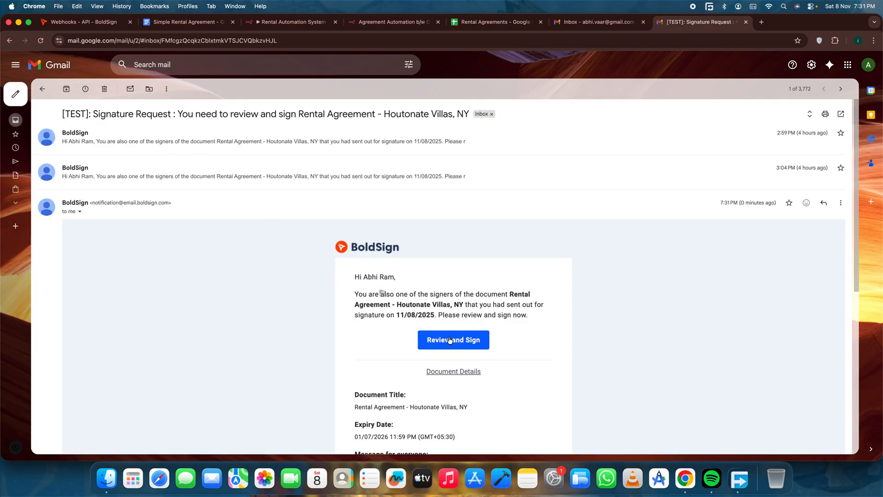
click(449, 341)
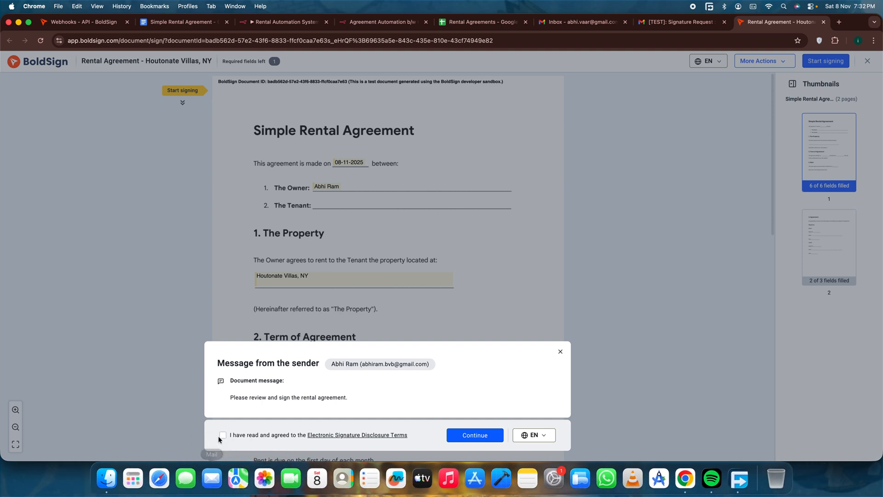
click(222, 435)
click(466, 434)
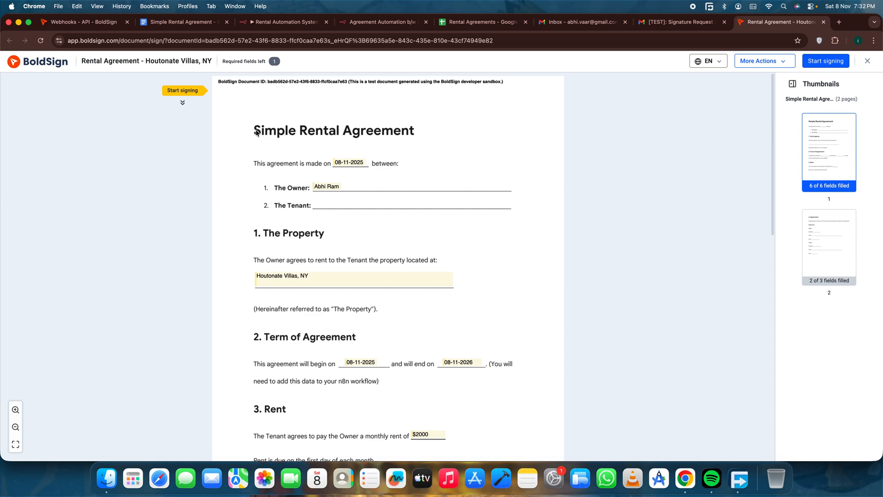
Review the agreement's prefilled owner name, property, end date and monthly rent fields.
scroll(353, 240, down, 10)
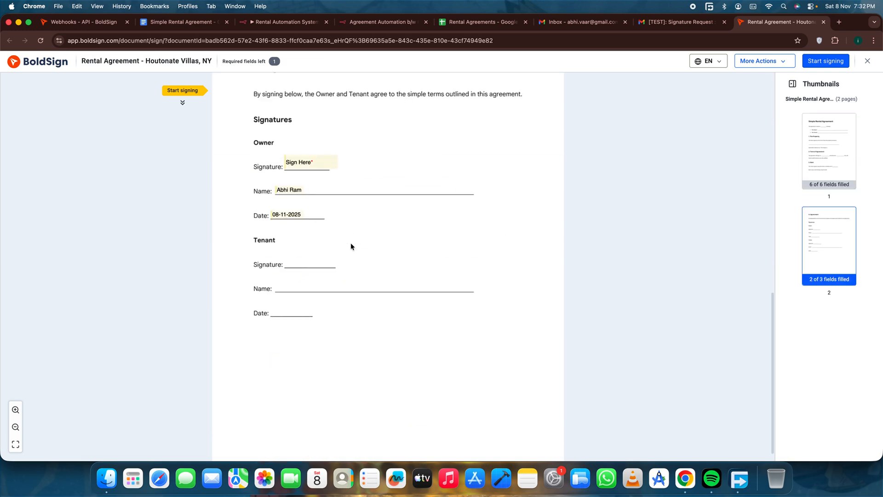
scroll(307, 192, up, 4)
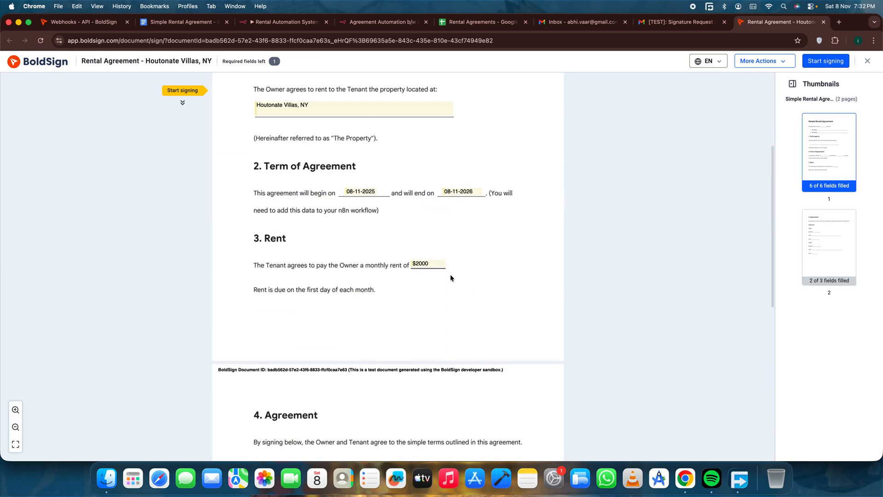
scroll(381, 192, up, 4)
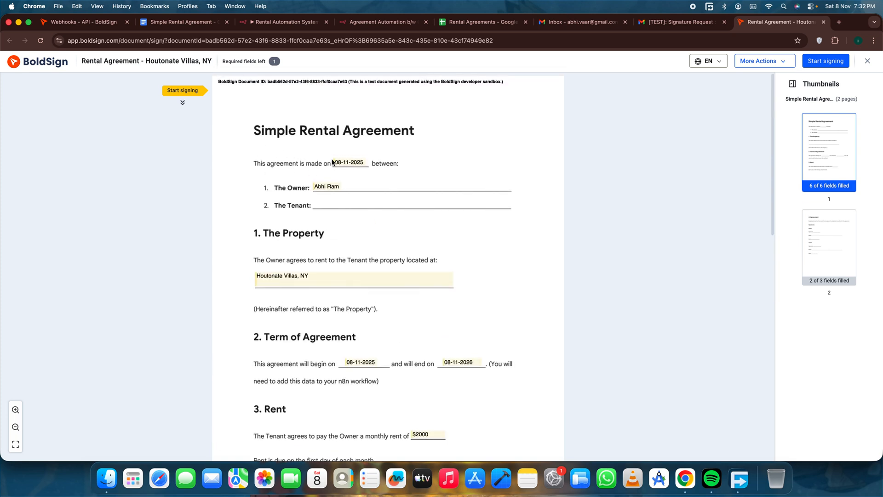
click(325, 186)
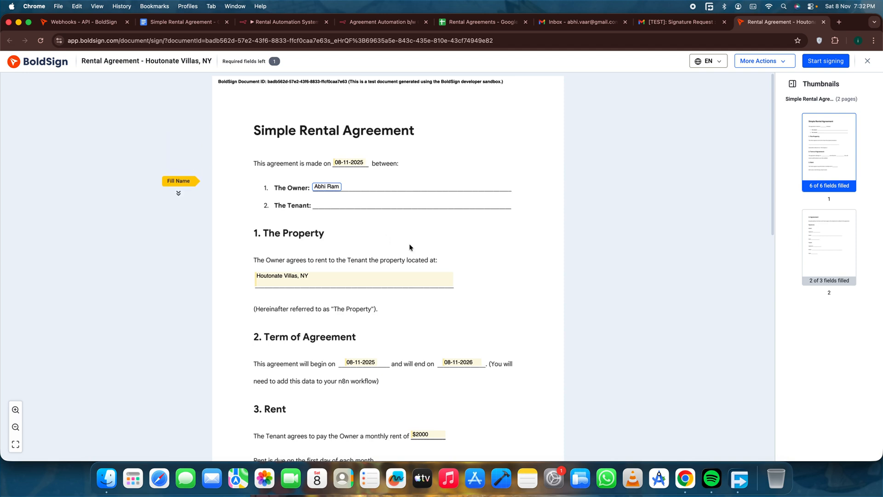
click(327, 280)
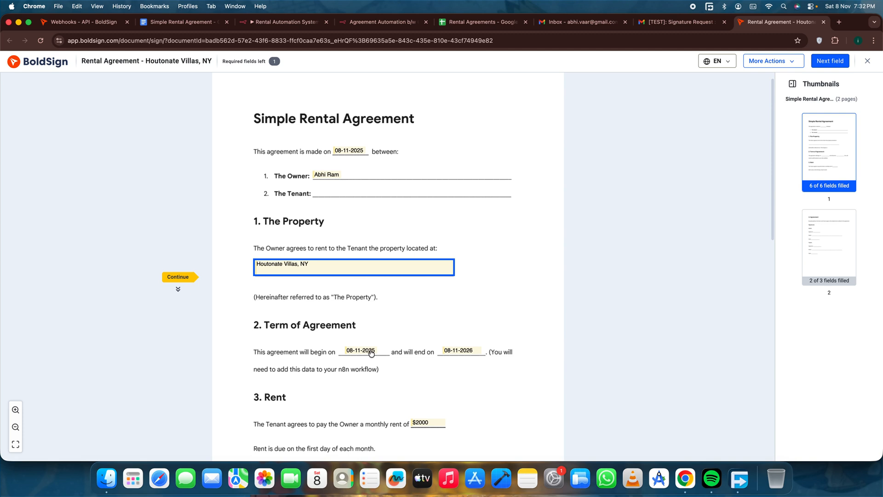
click(459, 351)
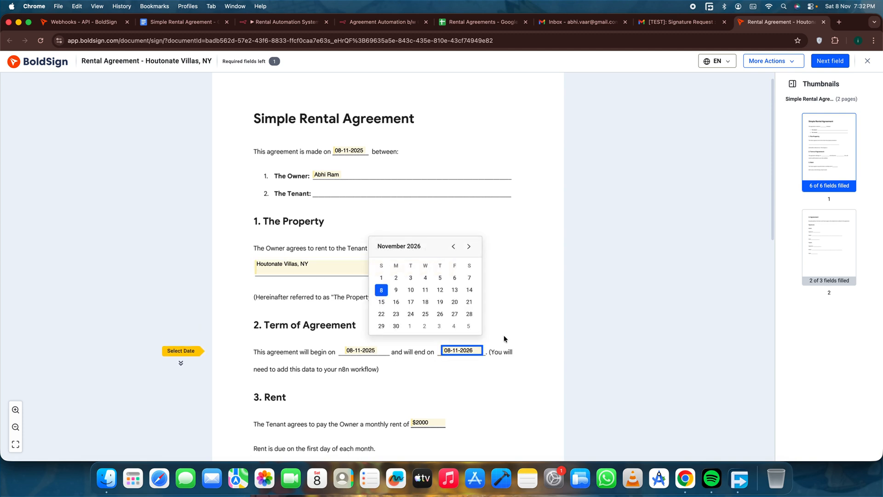
click(526, 326)
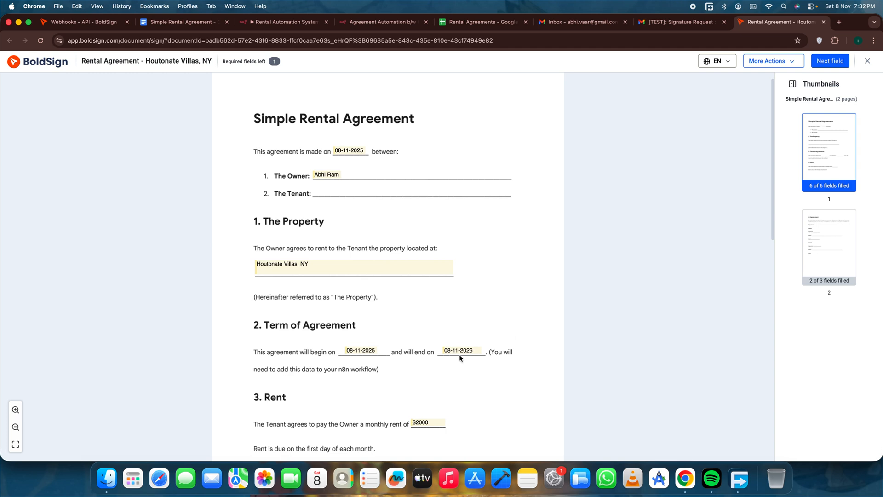
scroll(442, 364, down, 3)
click(428, 359)
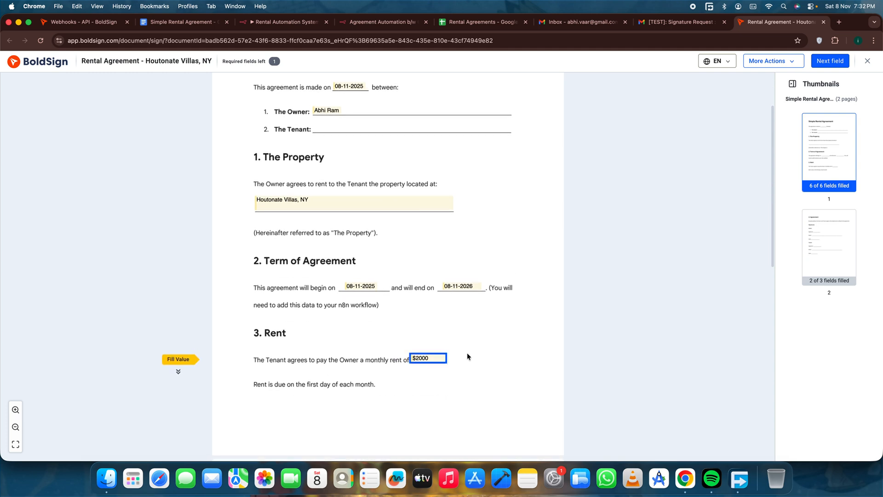
Sign the Owner signature field with the first typed signature style and finish signing the document.
scroll(467, 352, down, 6)
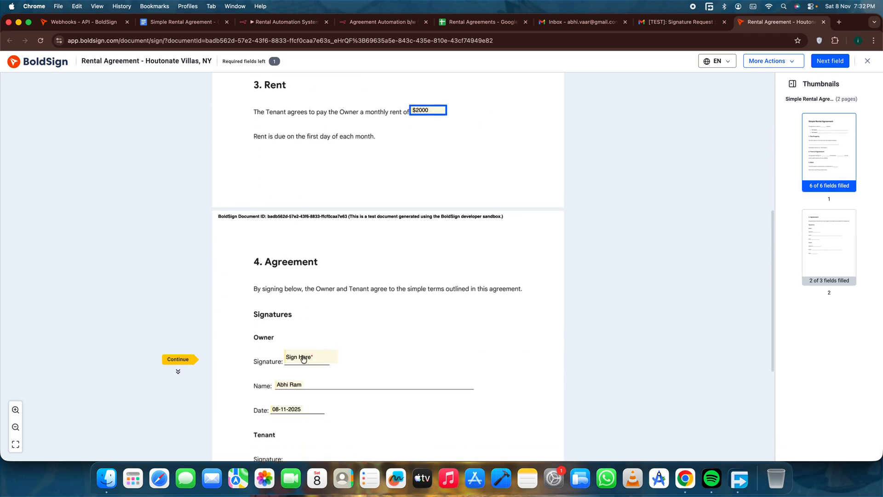
scroll(238, 288, down, 2)
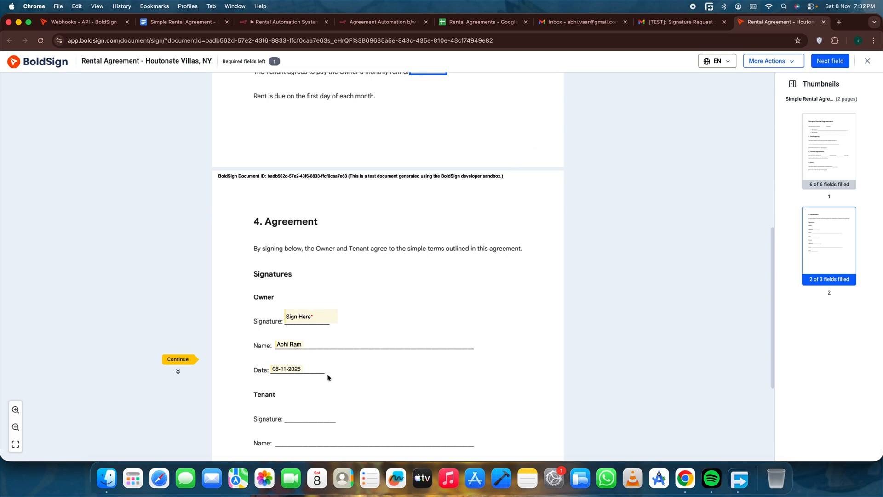
scroll(322, 358, down, 3)
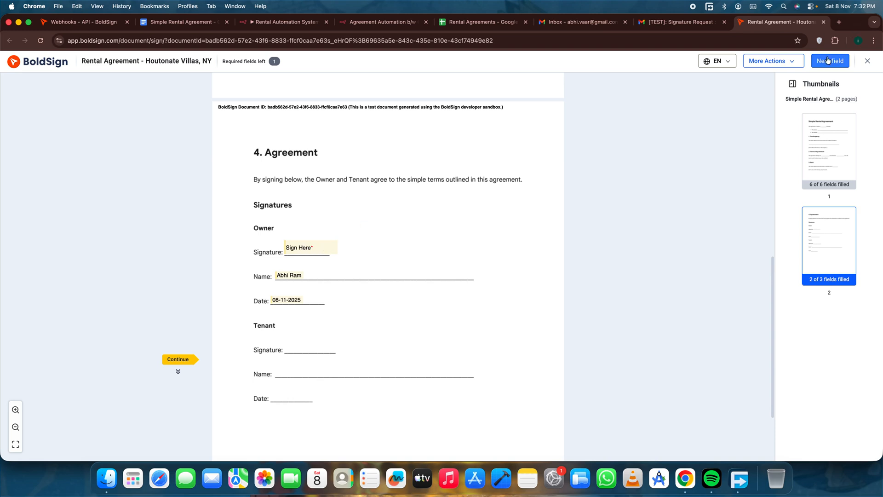
click(298, 248)
click(400, 252)
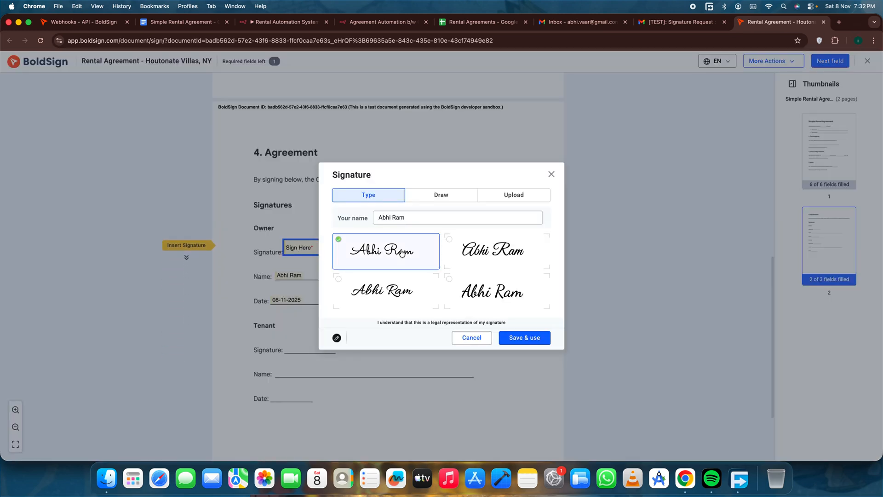
click(526, 338)
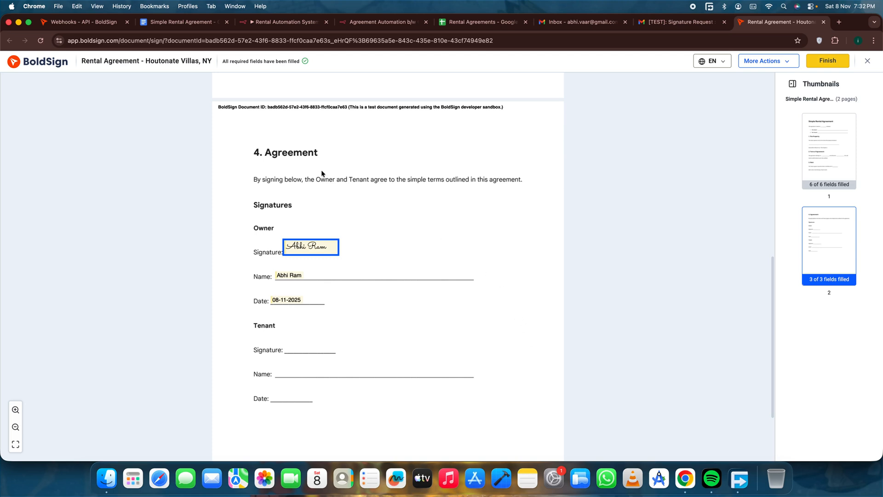
click(824, 61)
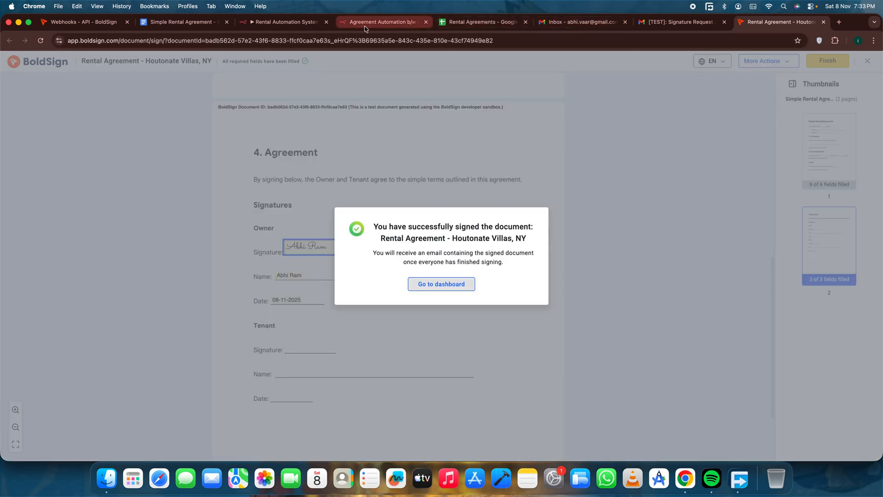
Return to the Rental Automation System's executions, open the Nov 8, 19:33:03 run and examine its webhook branch.
click(375, 22)
click(285, 22)
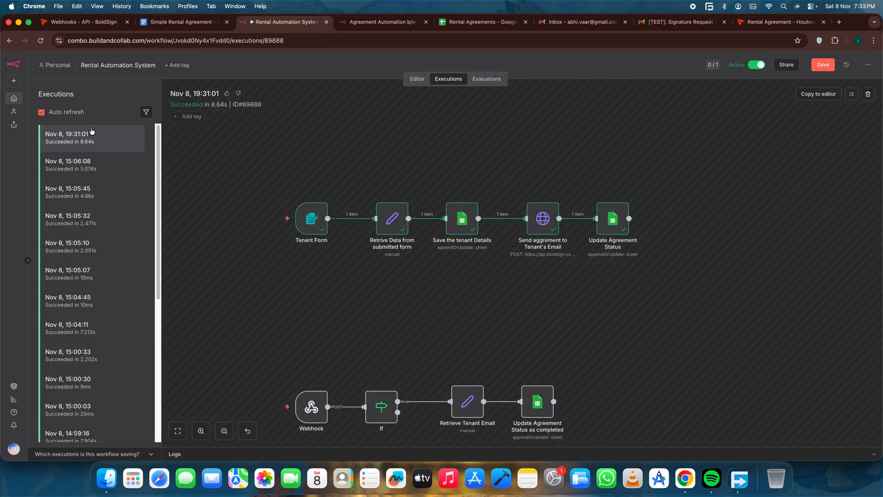
drag(292, 381, 560, 446)
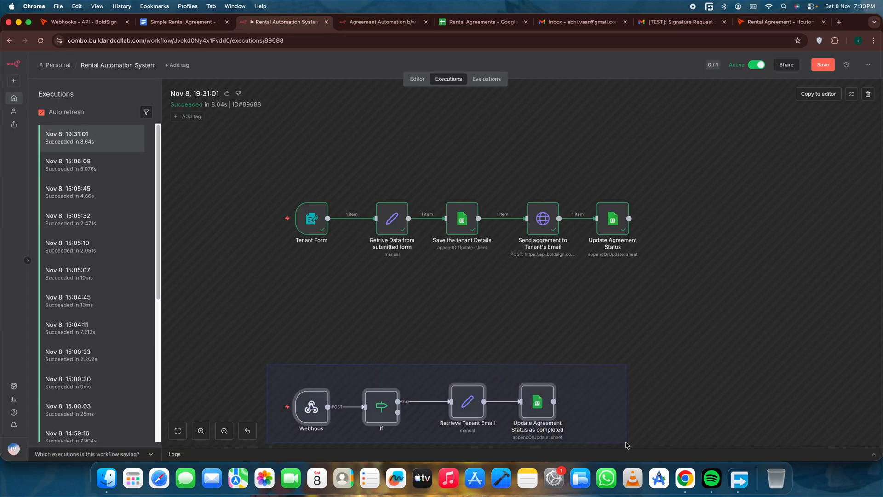
click(563, 368)
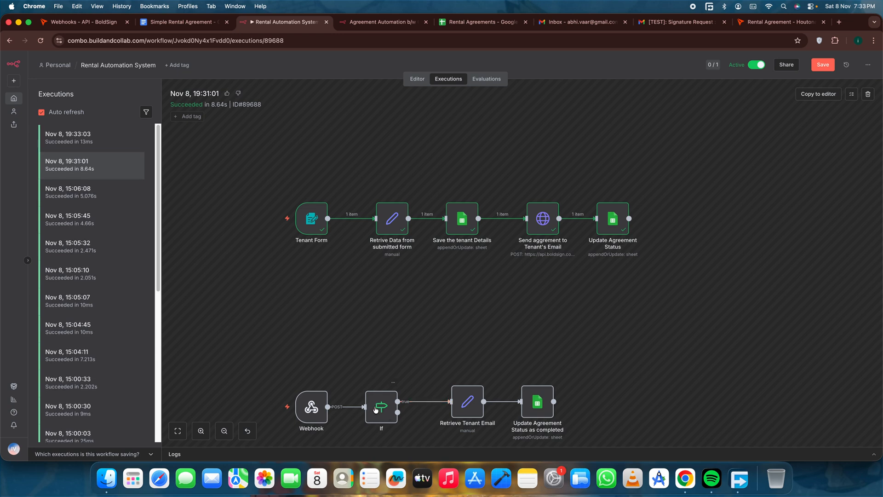
click(77, 139)
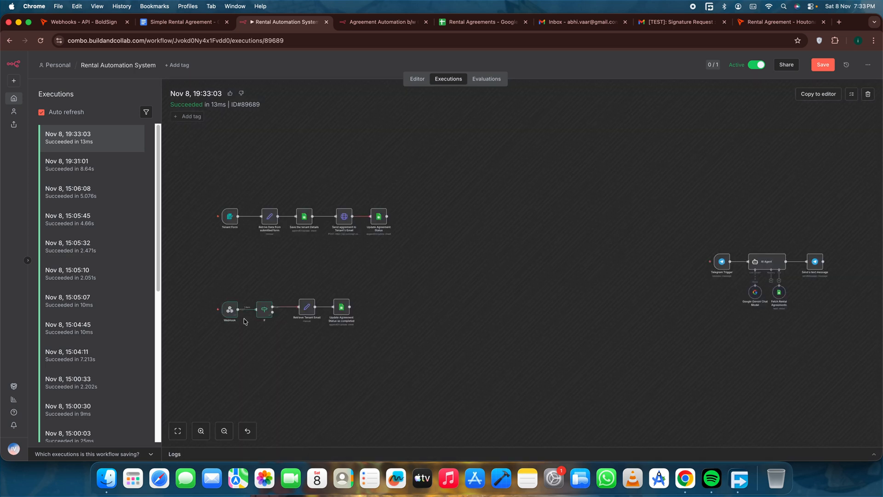
scroll(424, 321, up, 3)
scroll(425, 321, left, 5)
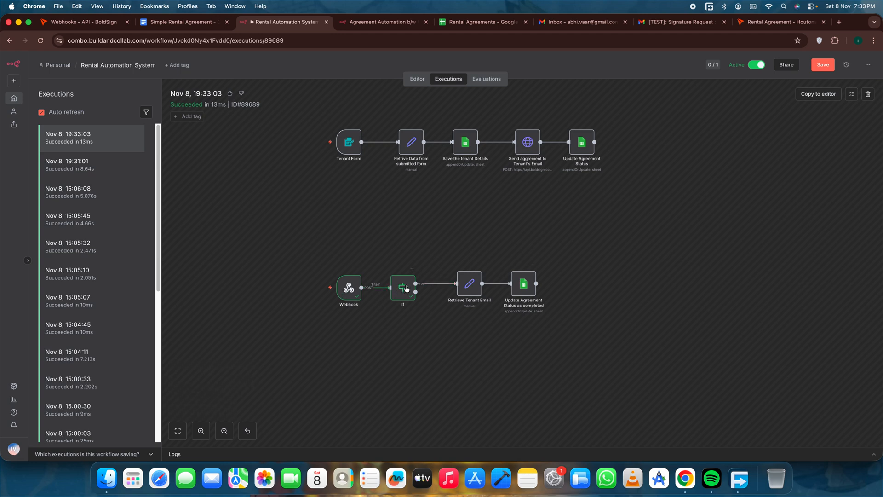
Inspect the If node's x-boldsign-event input against its Completed condition, and return to the canvas.
double_click(405, 287)
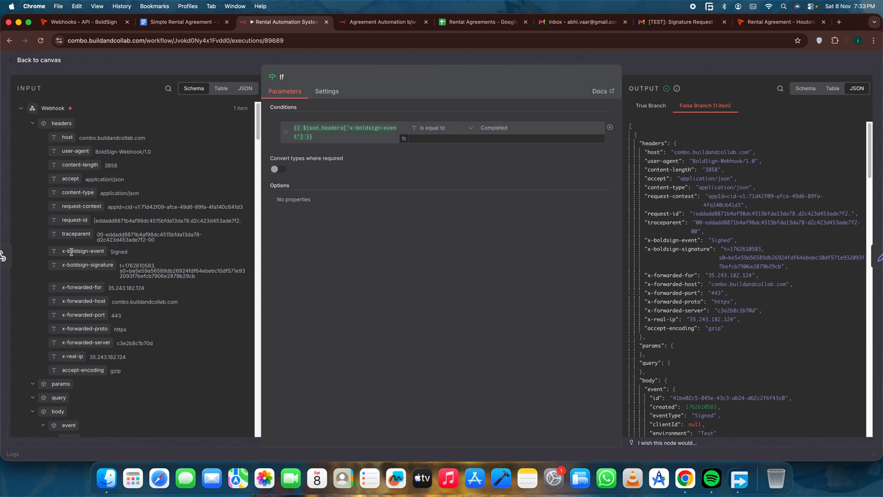
drag(60, 255, 120, 253)
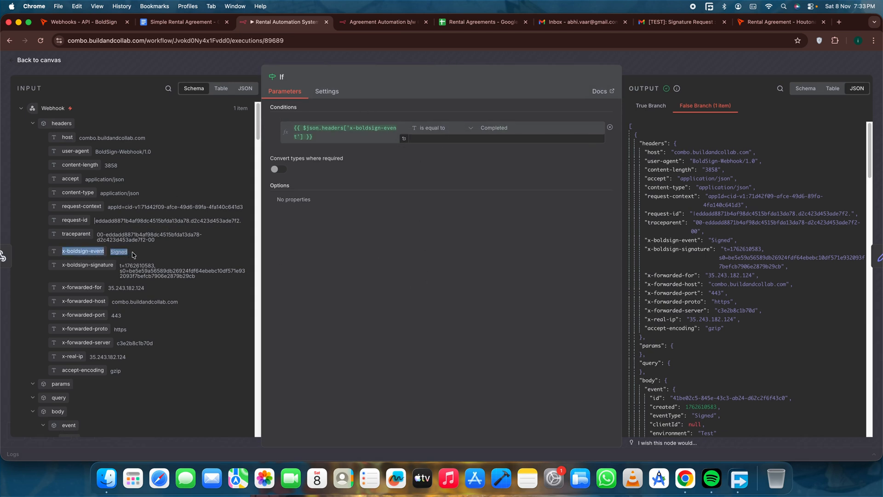
drag(133, 254, 524, 130)
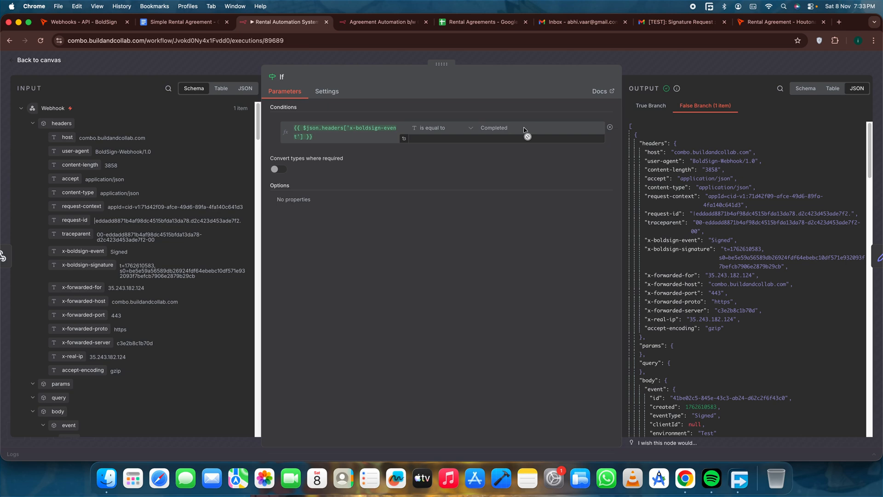
drag(524, 130, 525, 130)
click(48, 61)
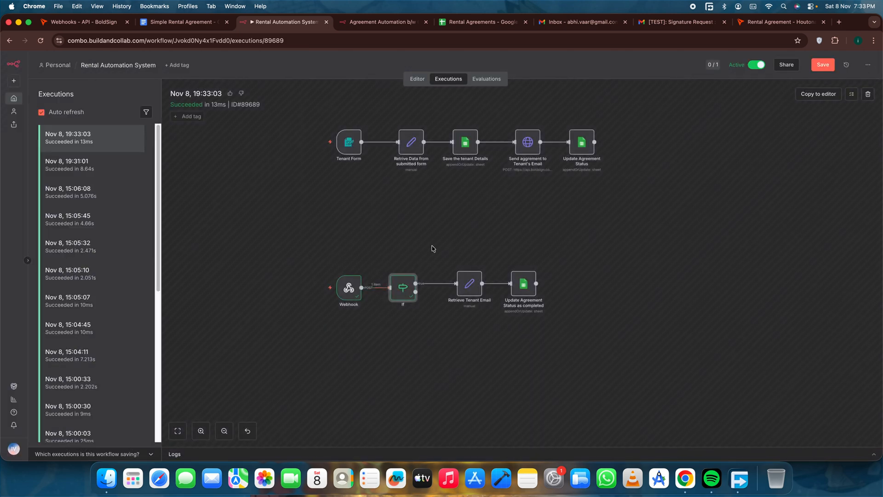
Refresh the tenant's Gmail inbox and open the Houtonate Villas, NY agreement for signing from the newest BoldSign signature request.
click(556, 24)
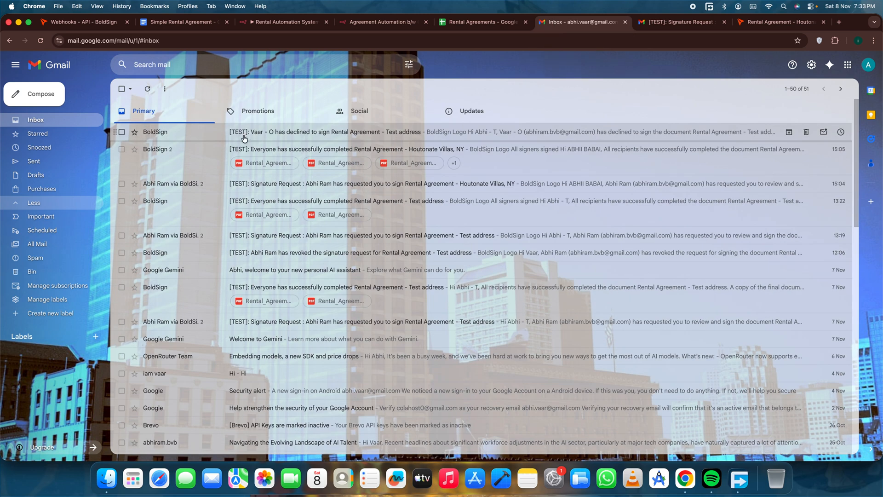
click(152, 94)
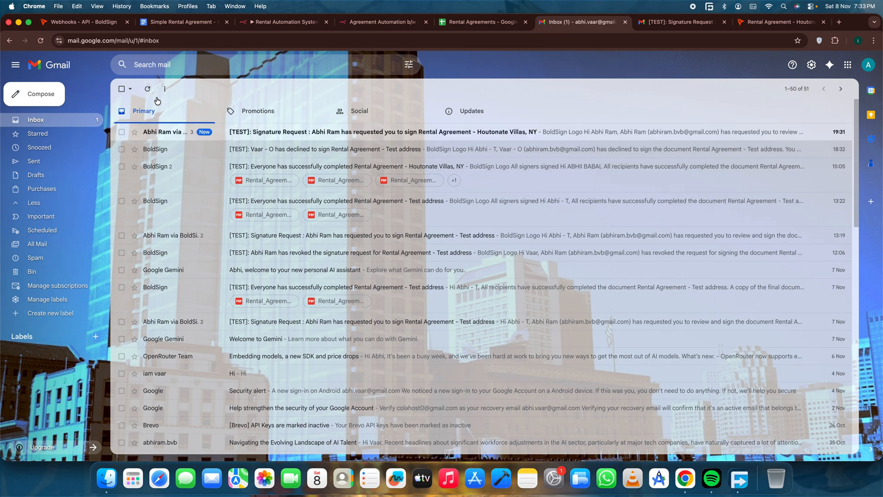
click(300, 132)
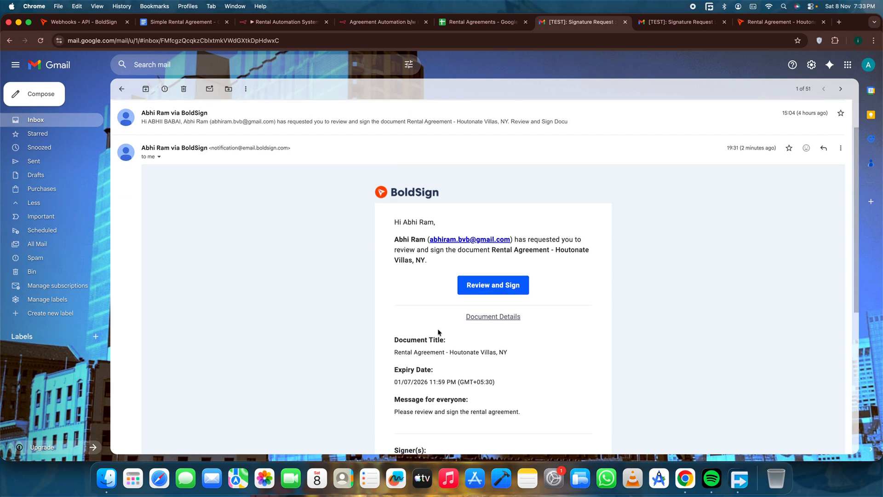
click(482, 289)
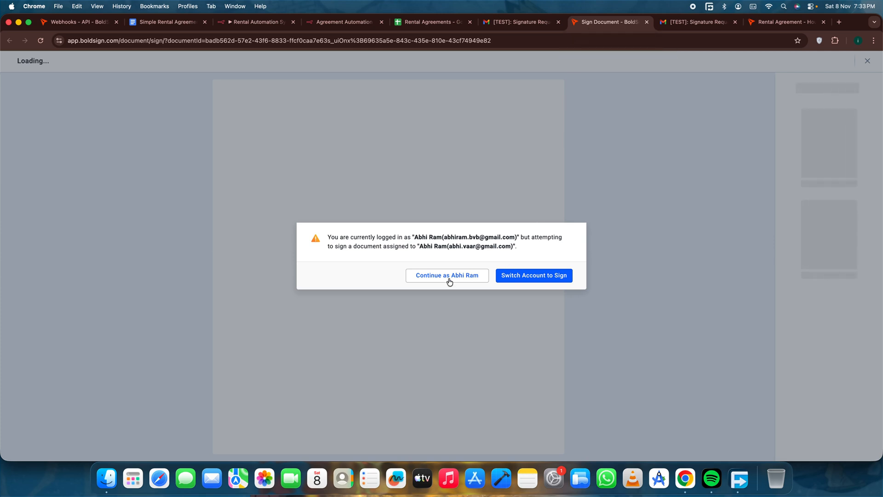
Load the document's signing link in an incognito window instead of the logged-in session.
click(504, 42)
key(super+c)
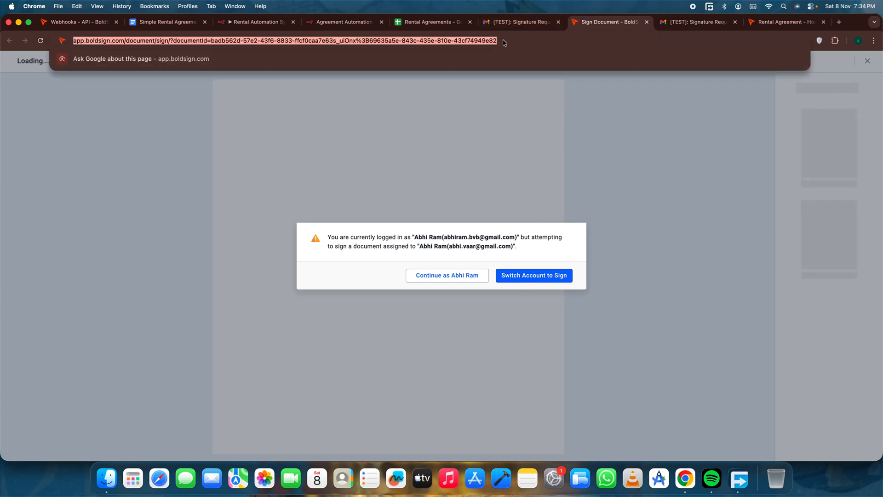
key(BackSpace)
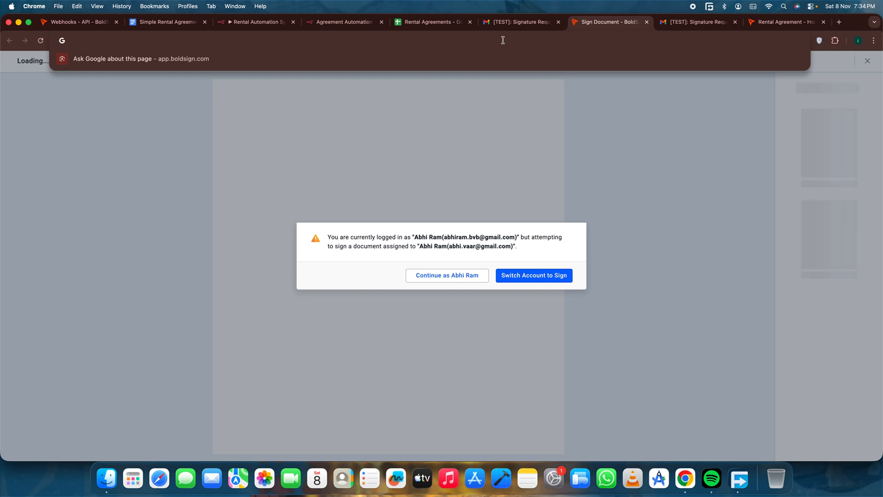
key(super+shift+n)
key(super+v)
key(Return)
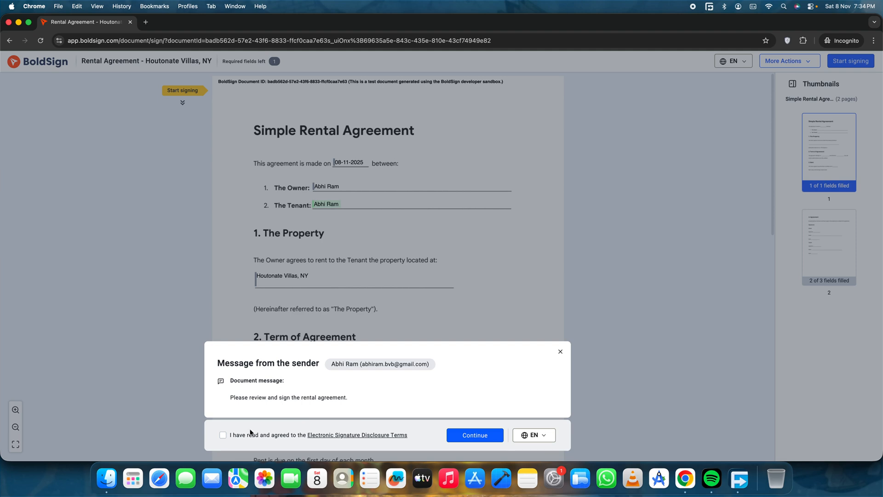
Accept the Electronic Signature Disclosure Terms and review the agreement's prefilled fields and the Owner and Tenant signature sections.
click(222, 435)
click(462, 435)
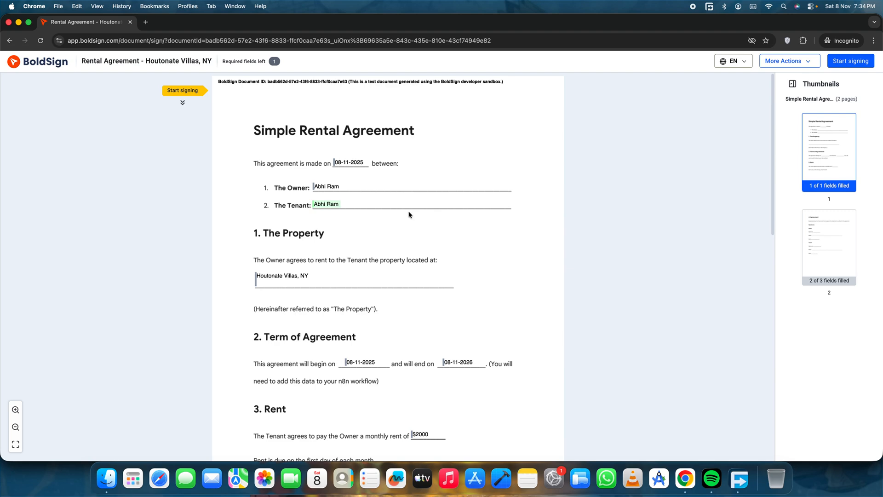
scroll(408, 214, down, 15)
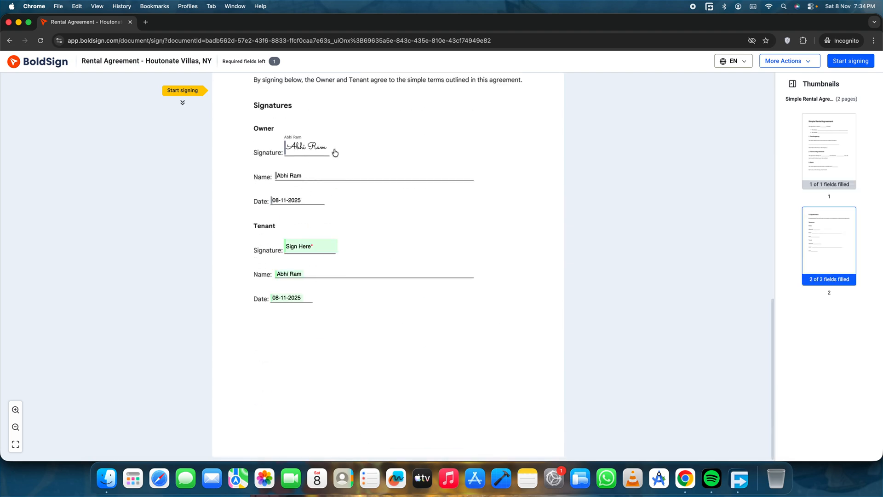
scroll(423, 203, up, 15)
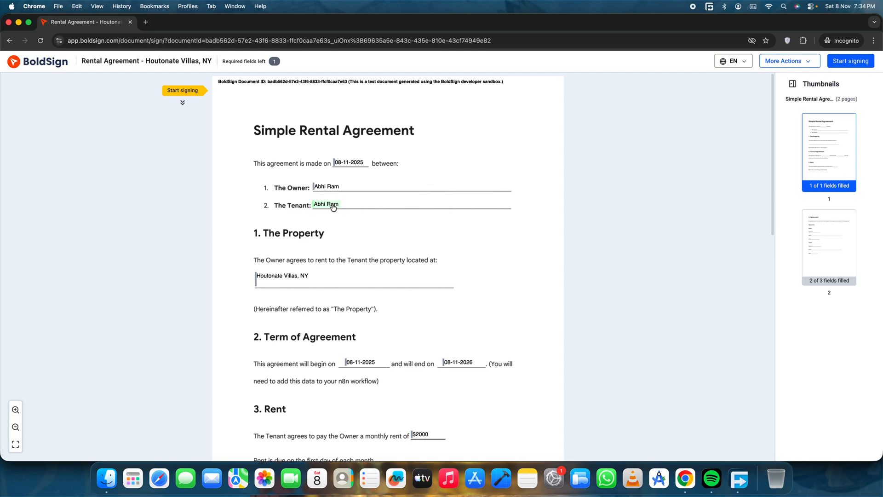
scroll(408, 203, down, 15)
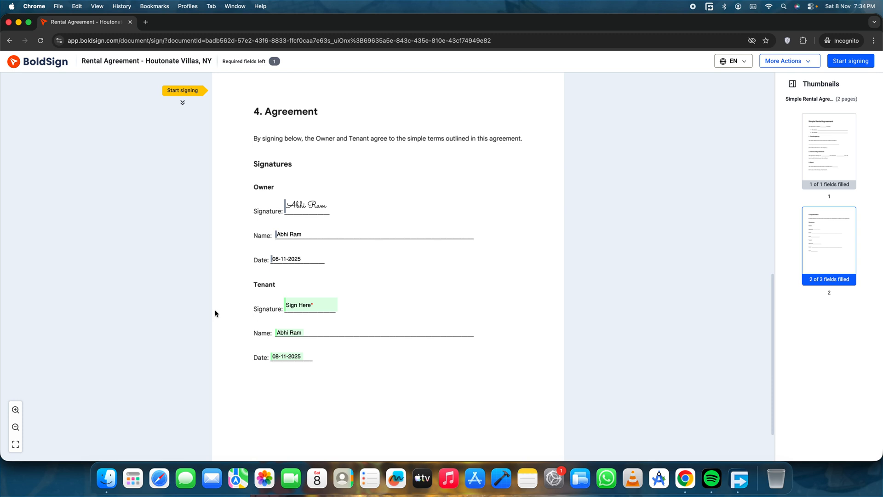
Sign the Tenant signature field with a hand-drawn signature, finish signing the document and close the incognito window.
click(315, 307)
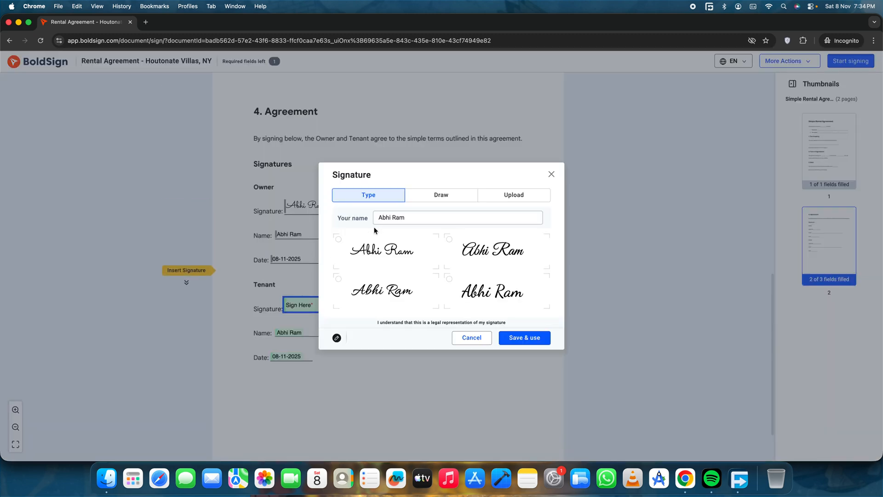
click(389, 252)
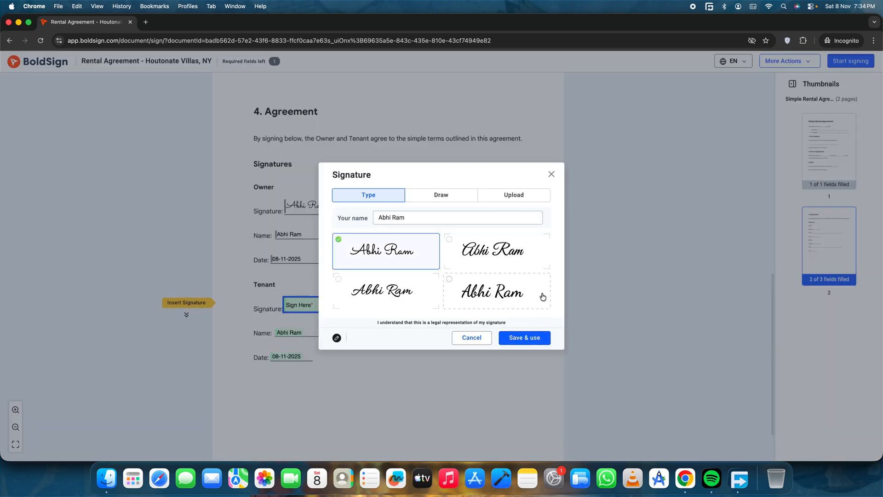
click(455, 195)
mouse_move(369, 275)
mouse_down()
mouse_move(382, 254)
mouse_move(430, 271)
mouse_move(454, 260)
mouse_up()
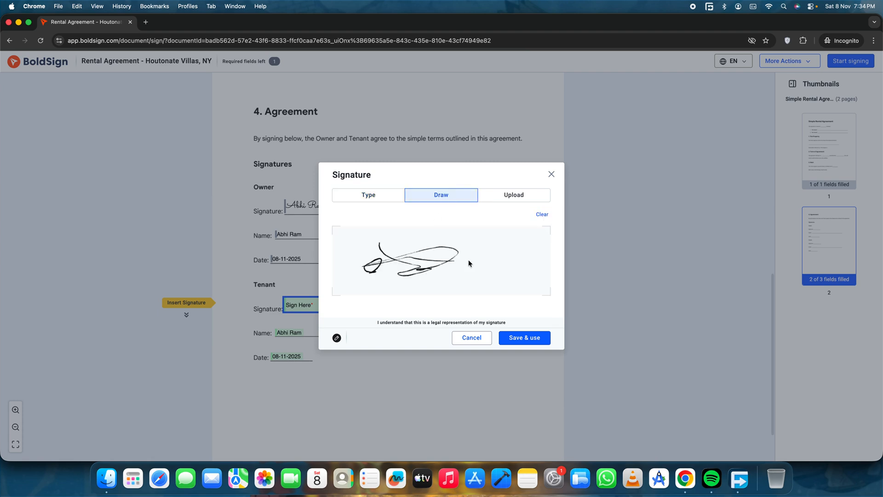
click(539, 340)
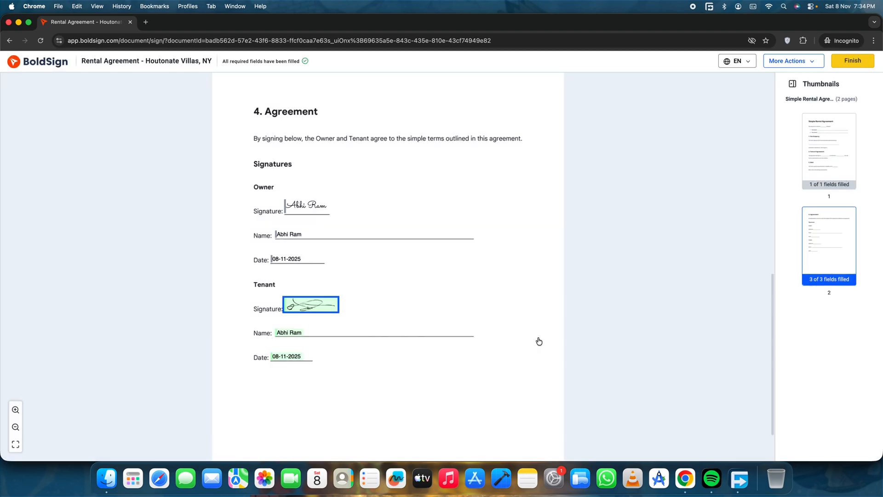
click(857, 62)
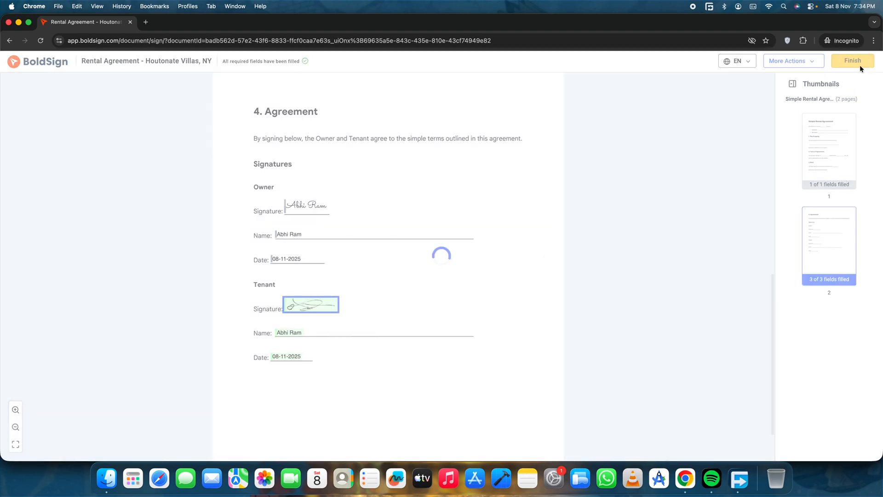
click(131, 22)
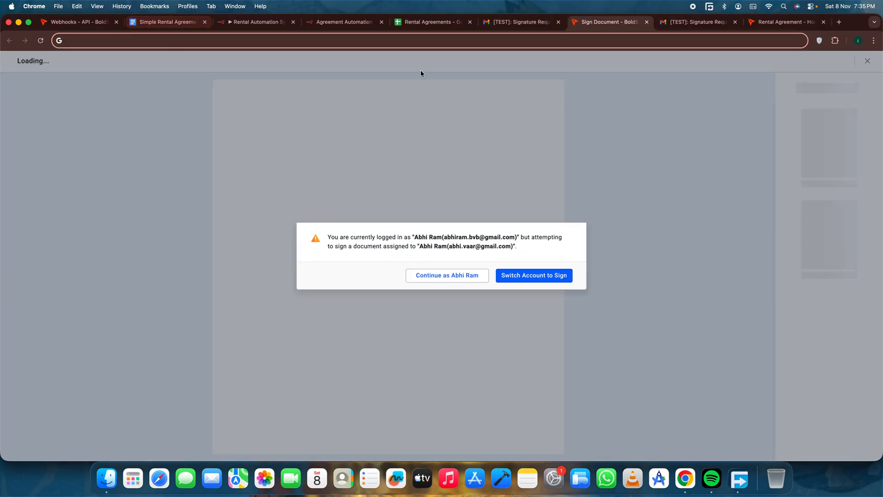
Check the Rental Automation System's latest executions and the agreement status in the Rental Agreements sheet, and return to the workflow editor.
click(328, 22)
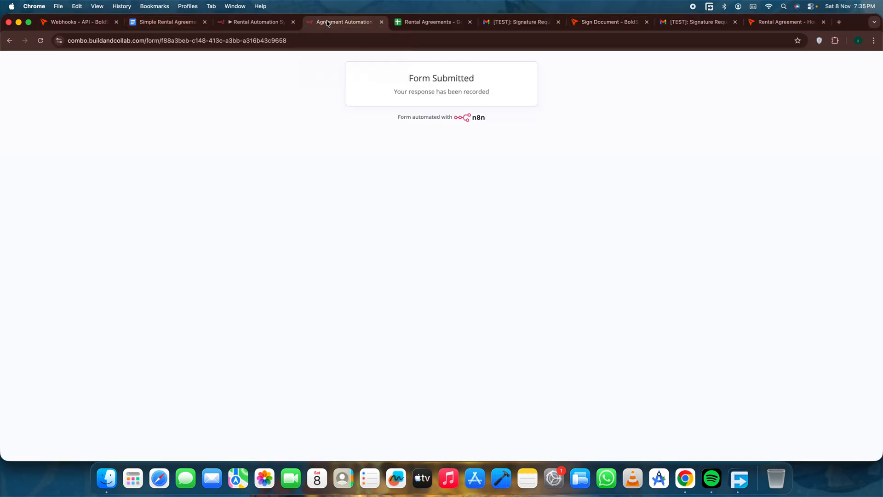
click(256, 22)
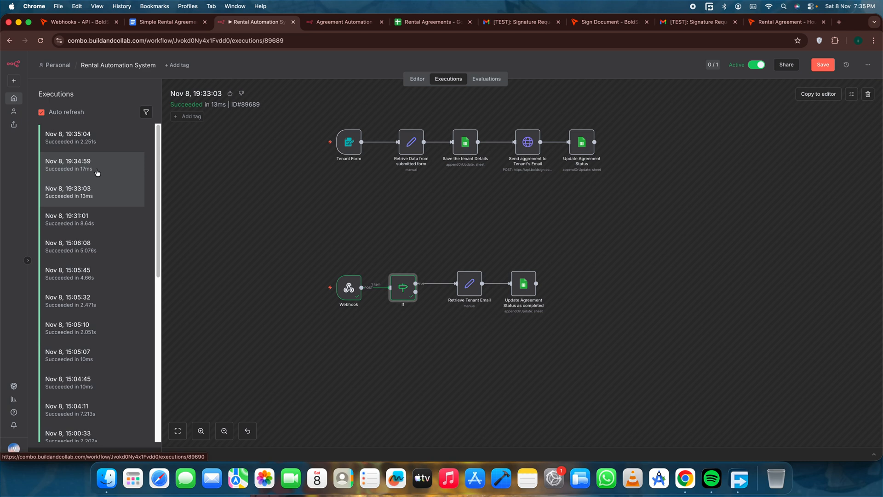
click(428, 22)
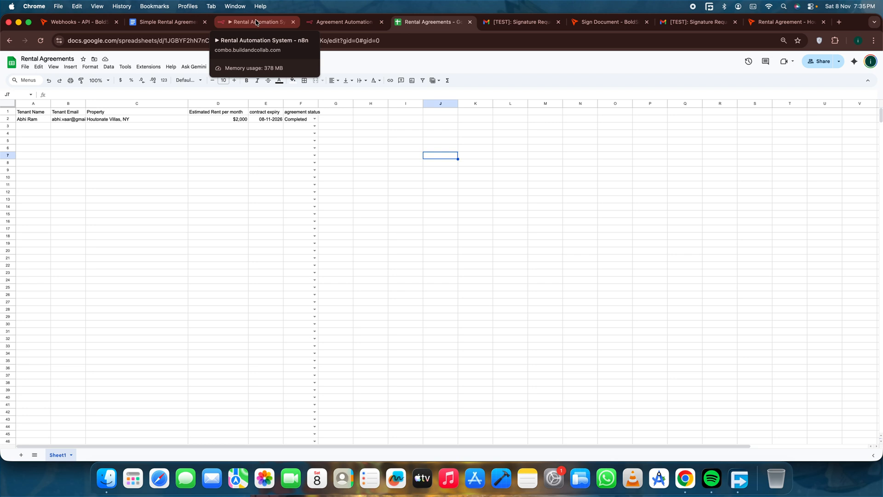
click(256, 22)
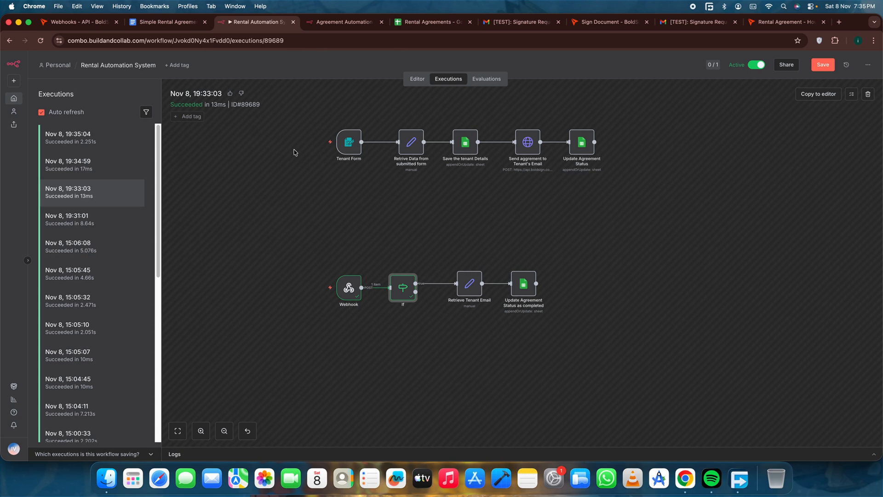
click(417, 79)
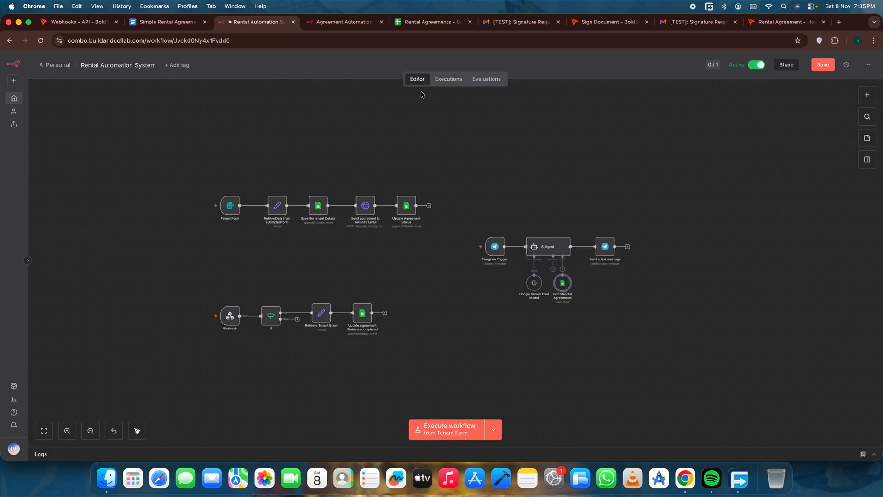